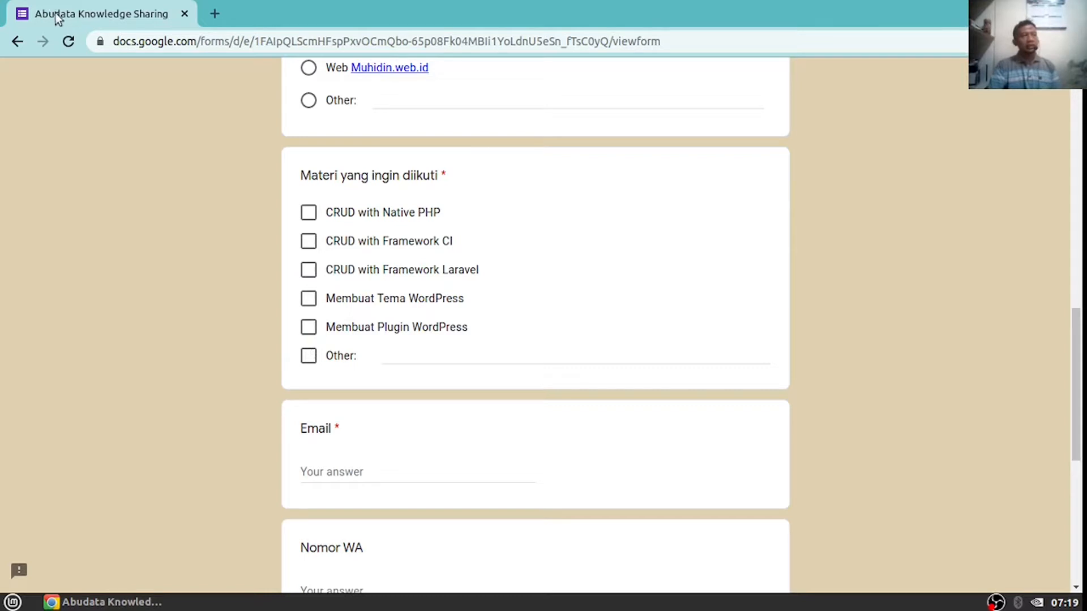
Dismiss the tab and window option menus without choosing anything
click(409, 6)
right_click(408, 6)
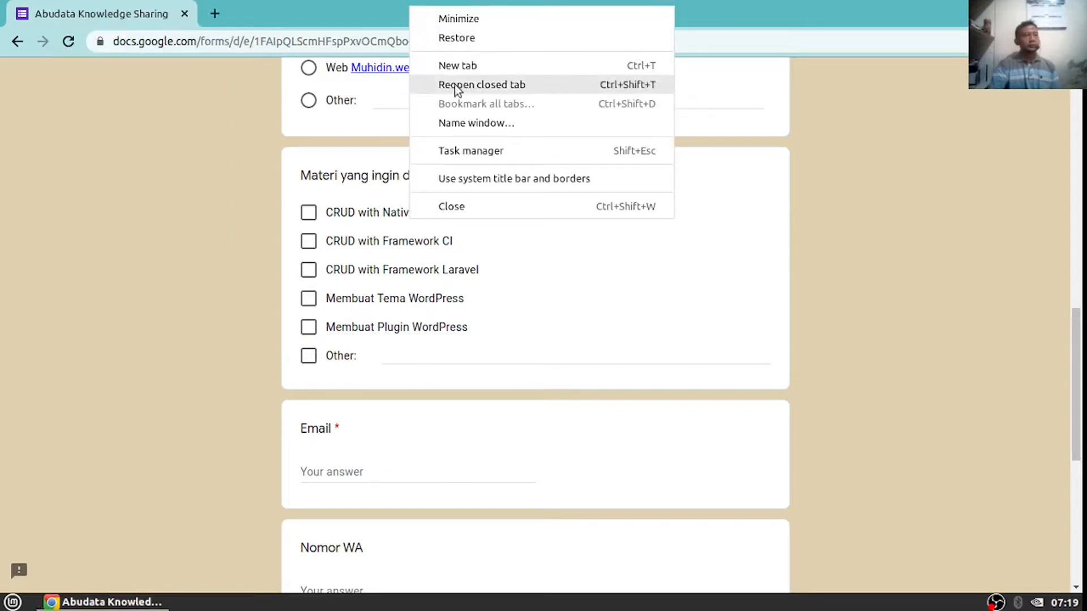
click(314, 19)
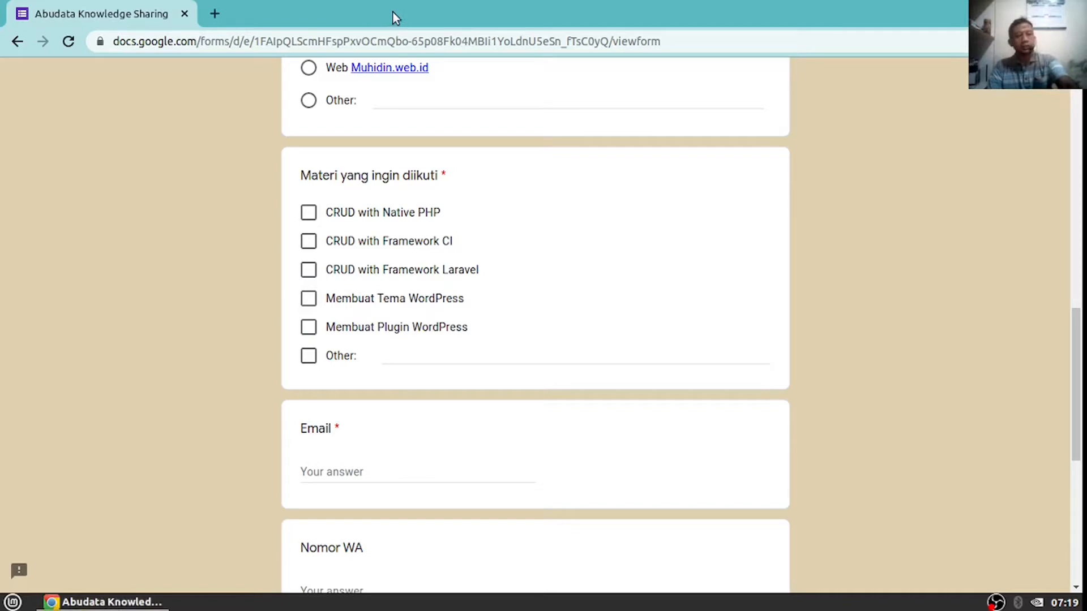
Open a new Chrome incognito window and load drive.google.com
key(alt+f)
click(935, 102)
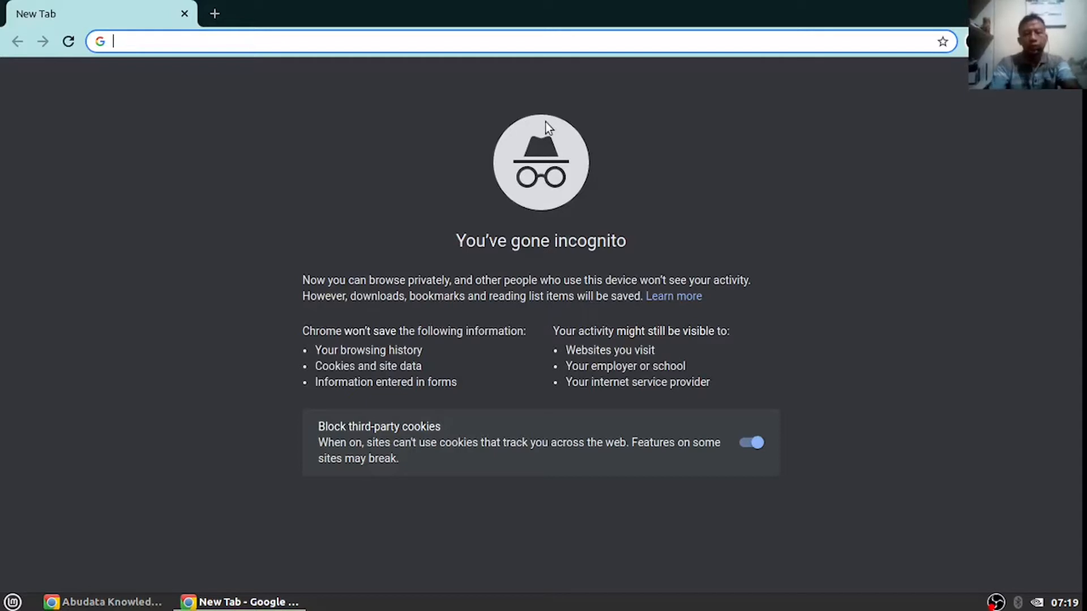
text(dri)
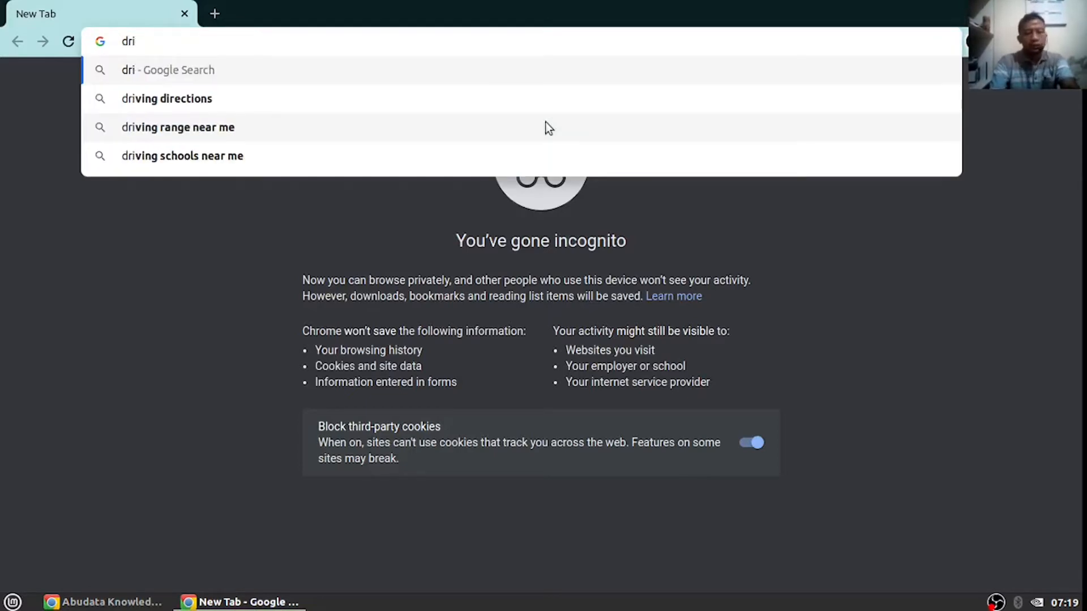
text(ve.)
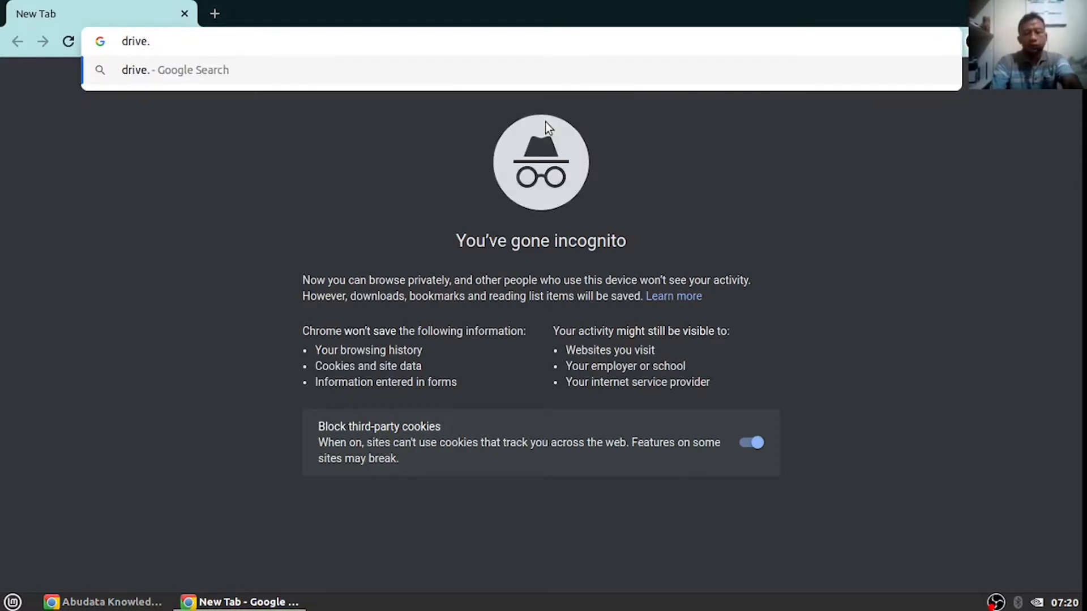
text(google.com)
key(Return)
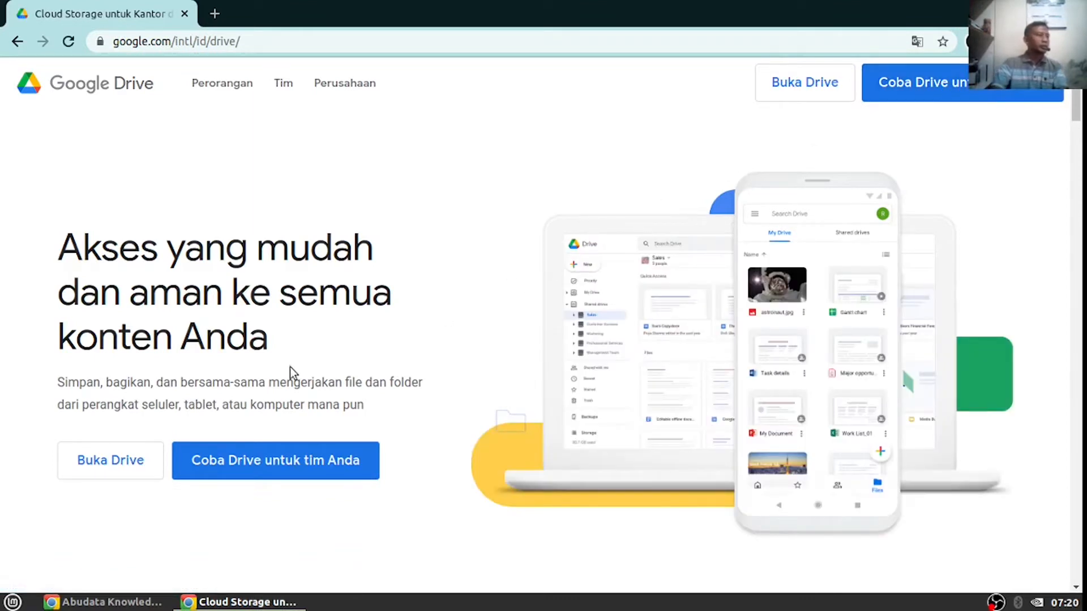
Go from the Drive landing page and sign in with the account e-mail and password
click(113, 461)
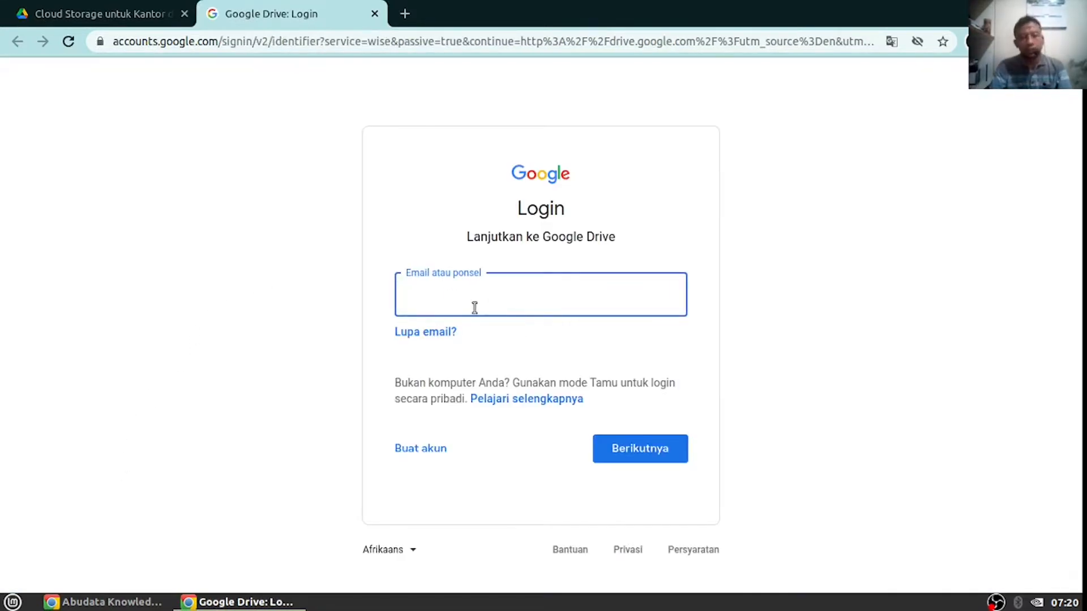
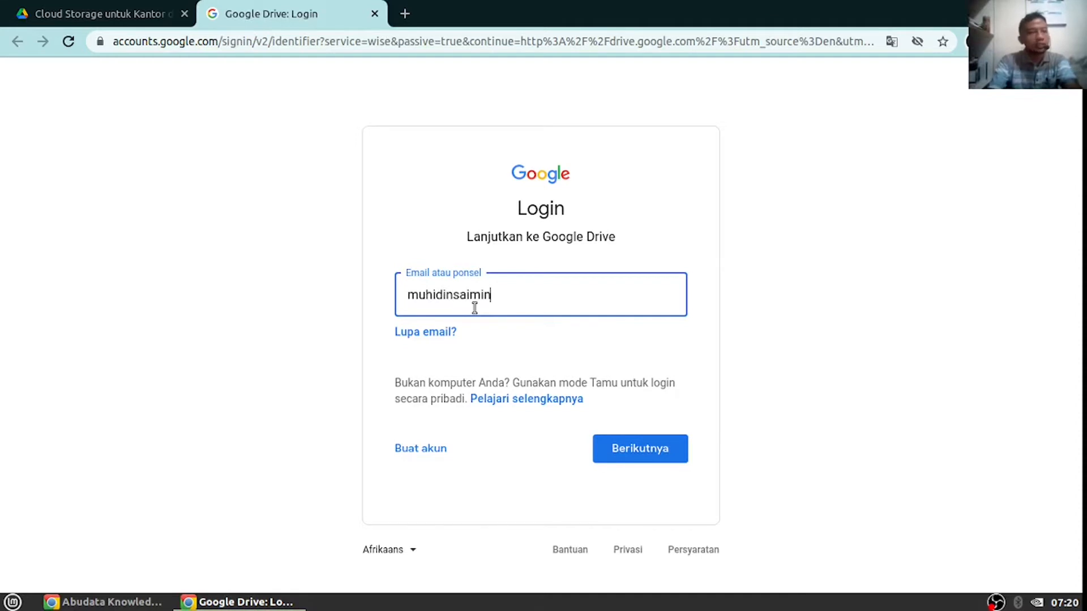
key(Return)
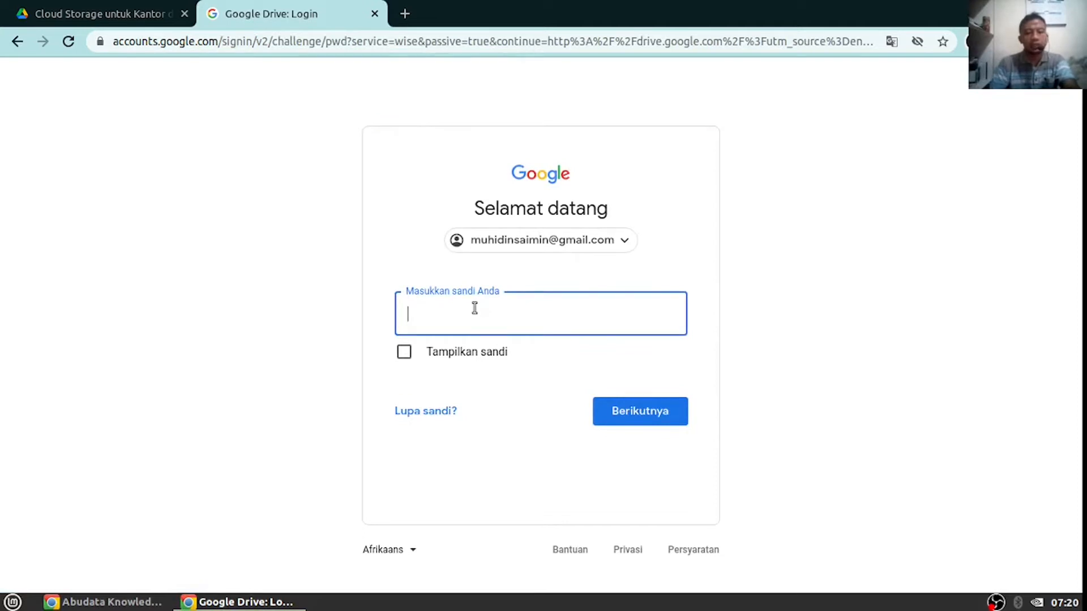
text(•••••••)
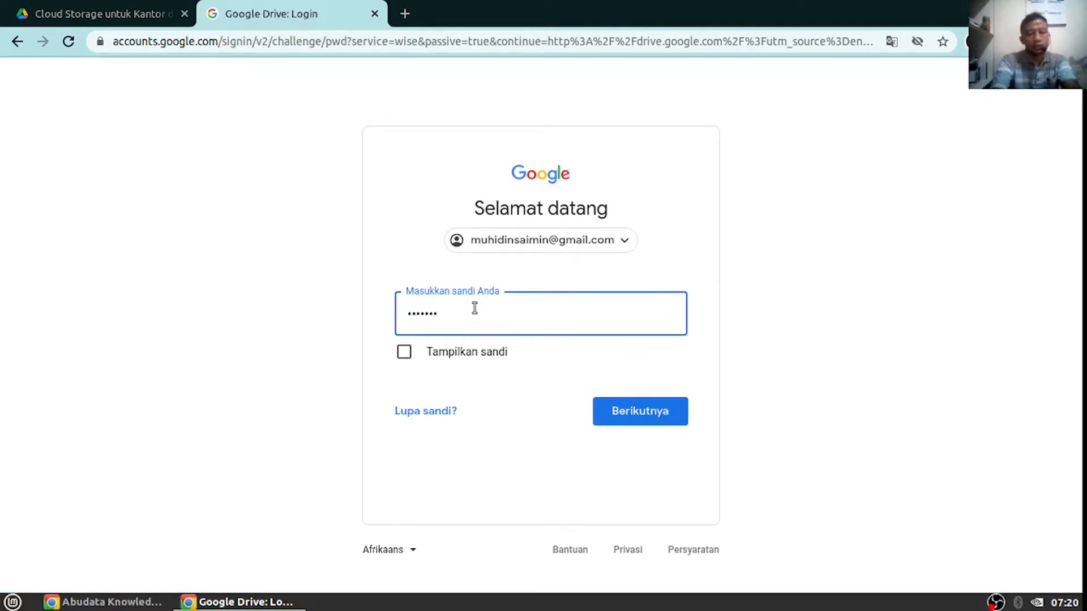
text(••••••)
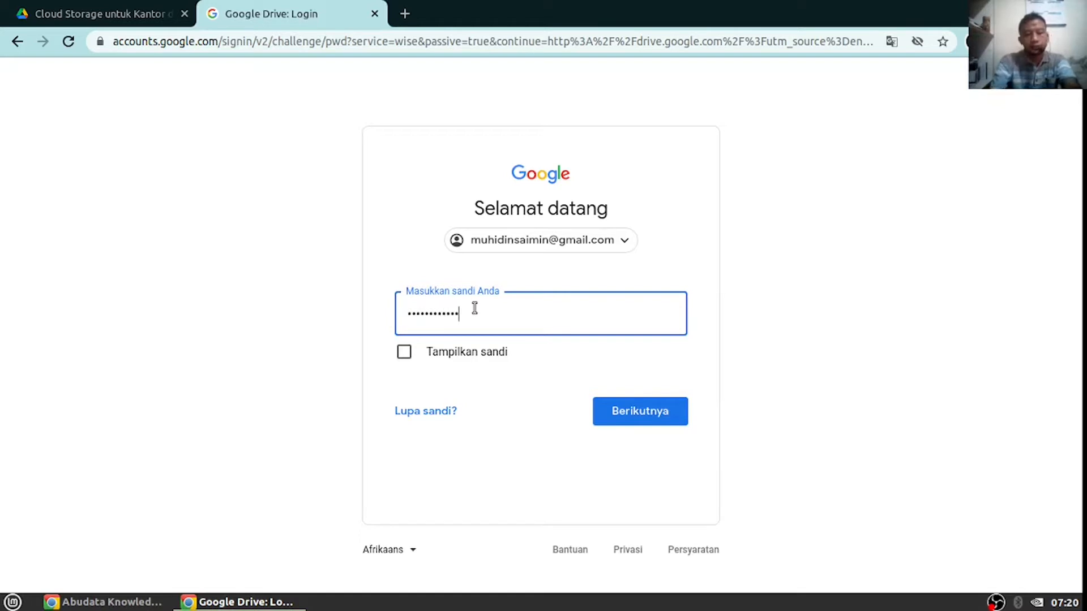
key(Return)
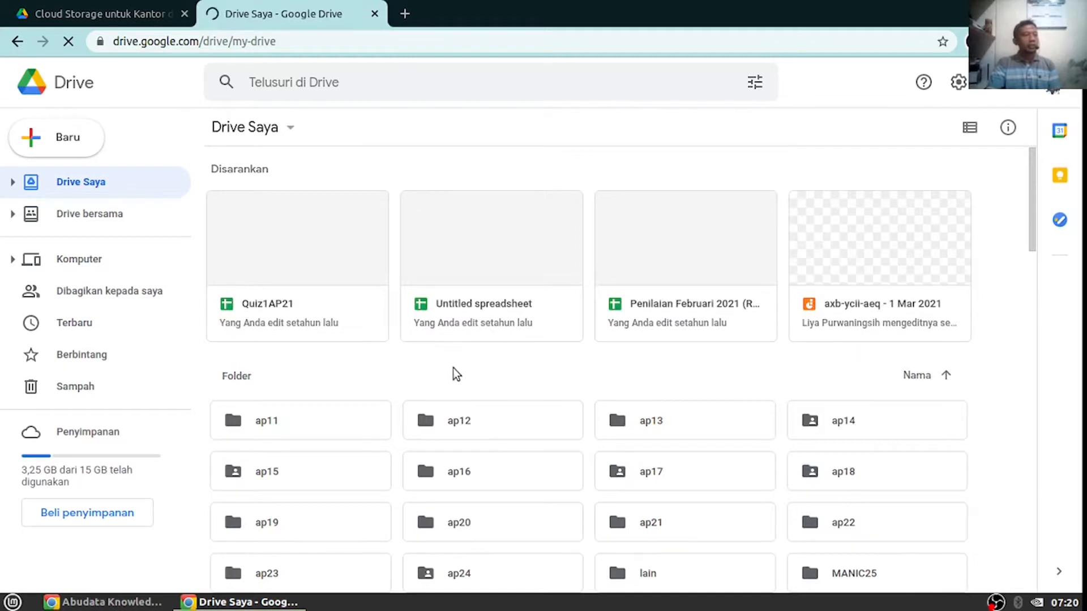
Create a new folder named vct in My Drive
scroll(450, 369, down, 5)
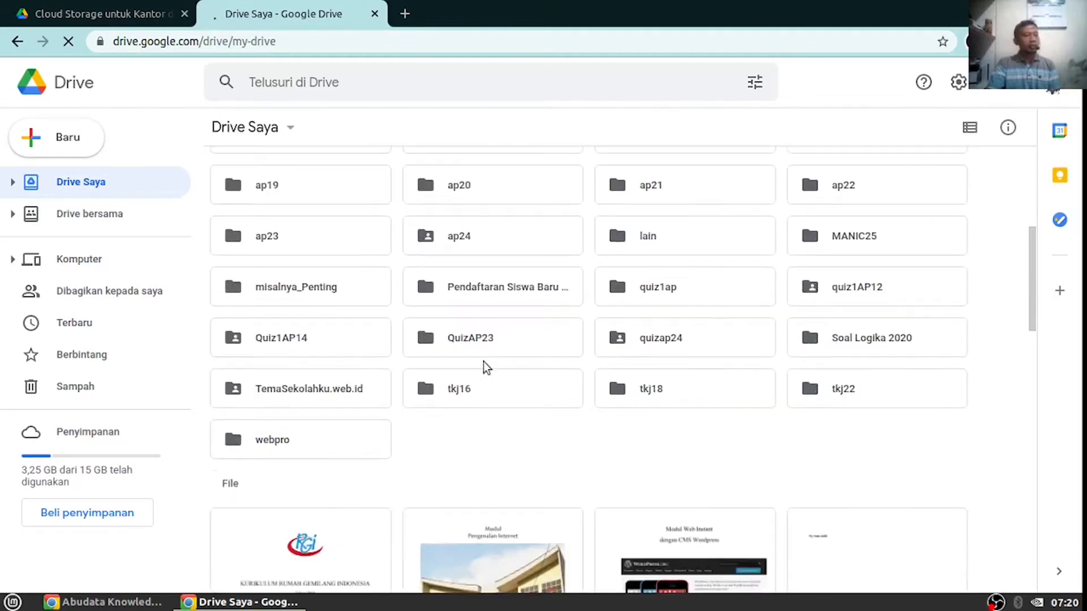
scroll(483, 362, up, 5)
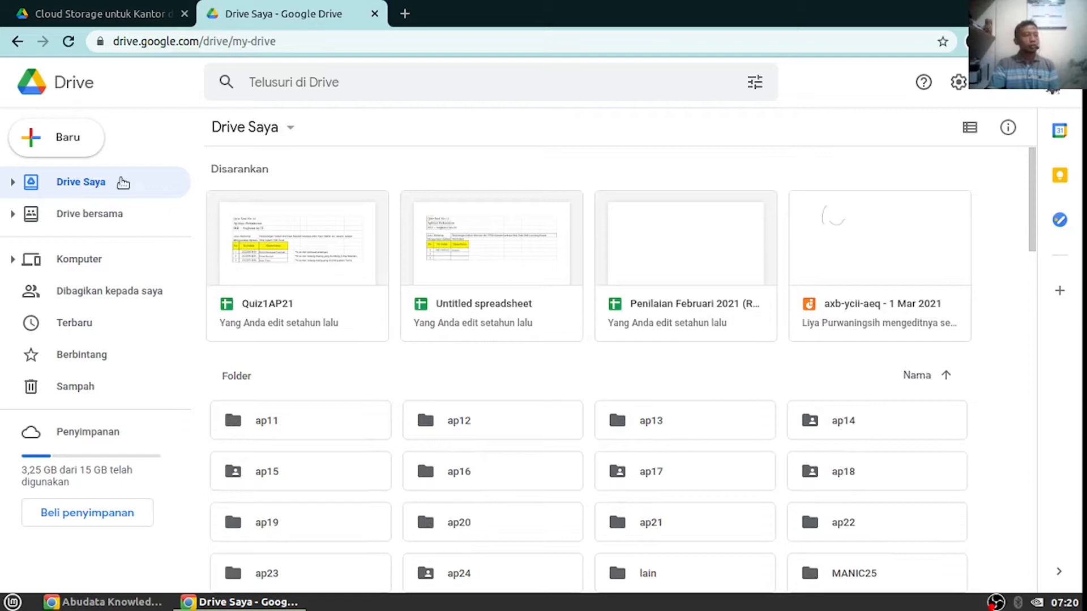
click(71, 148)
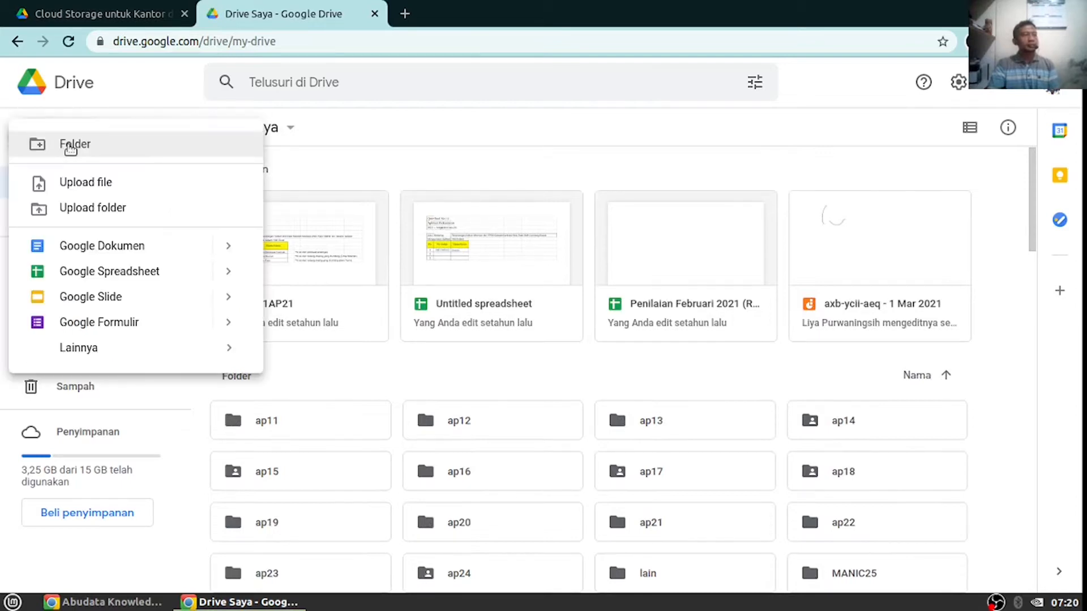
click(110, 150)
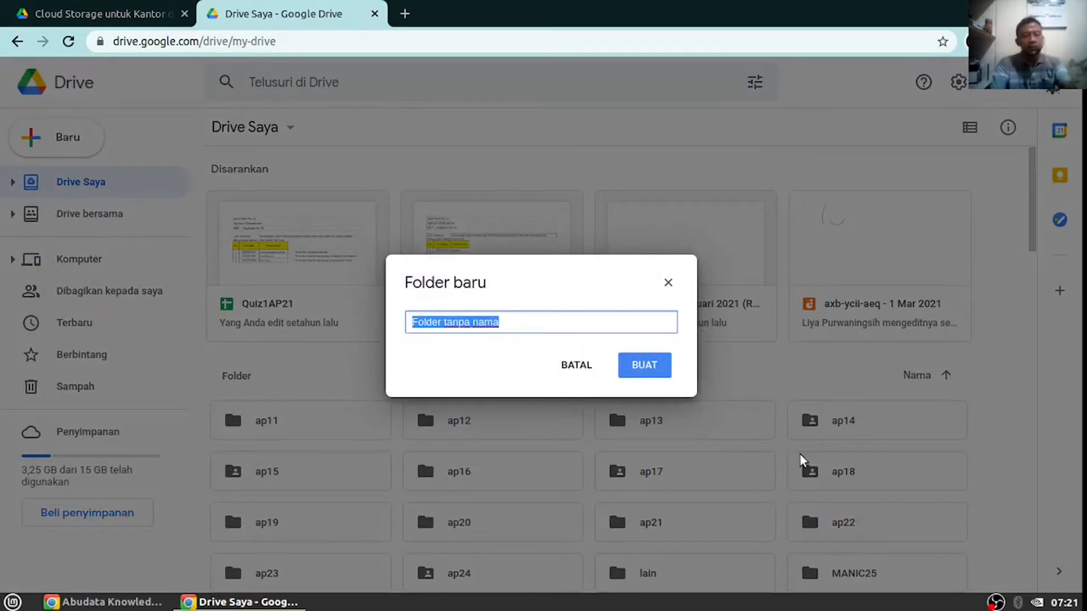
text(vct)
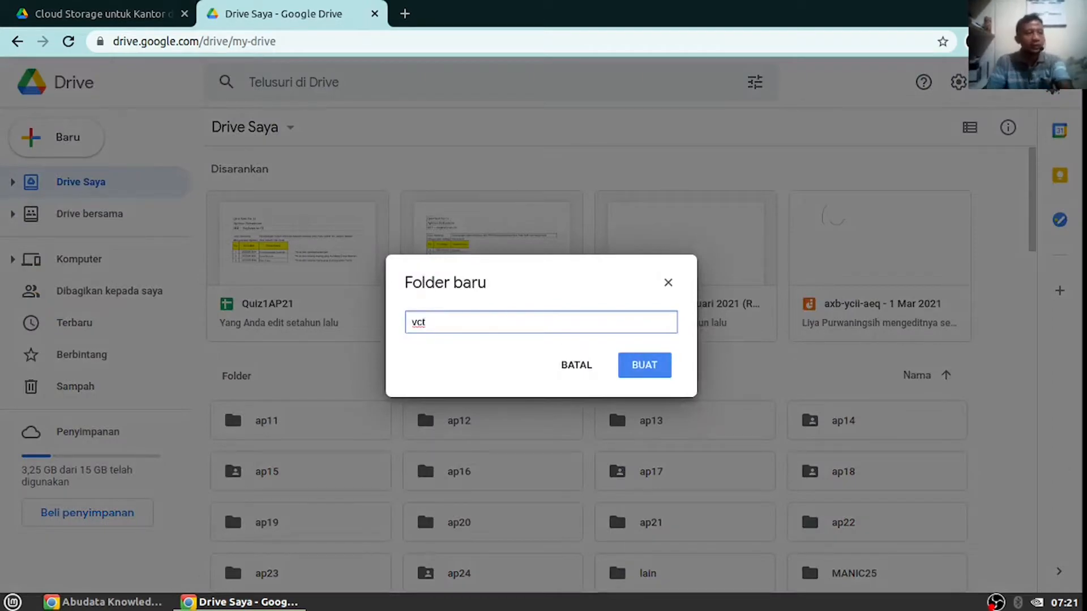
click(646, 368)
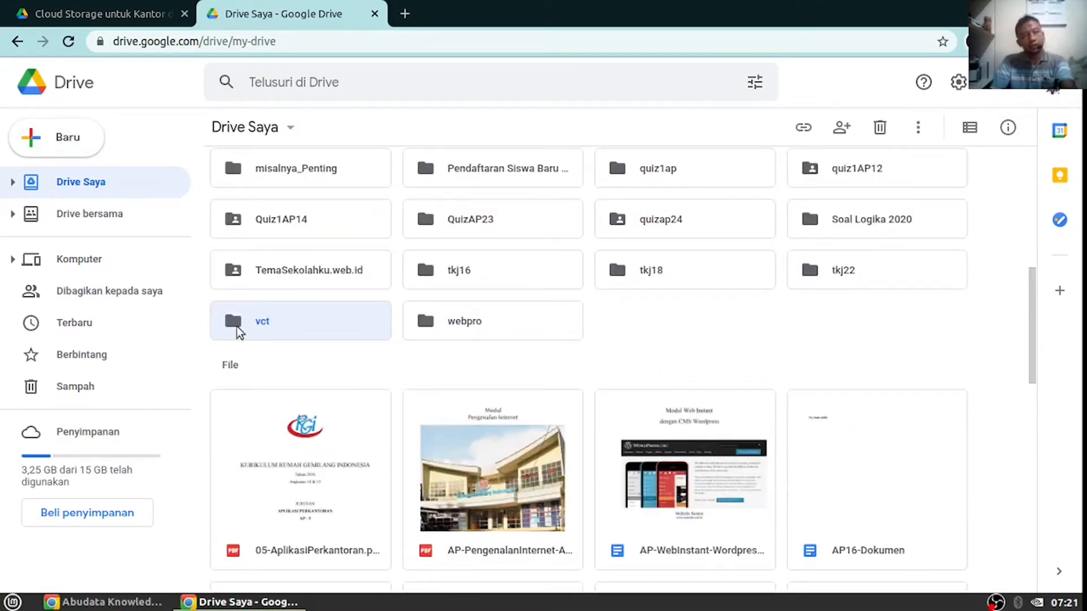
Inside the vct folder, create a new blank Google Form
double_click(237, 326)
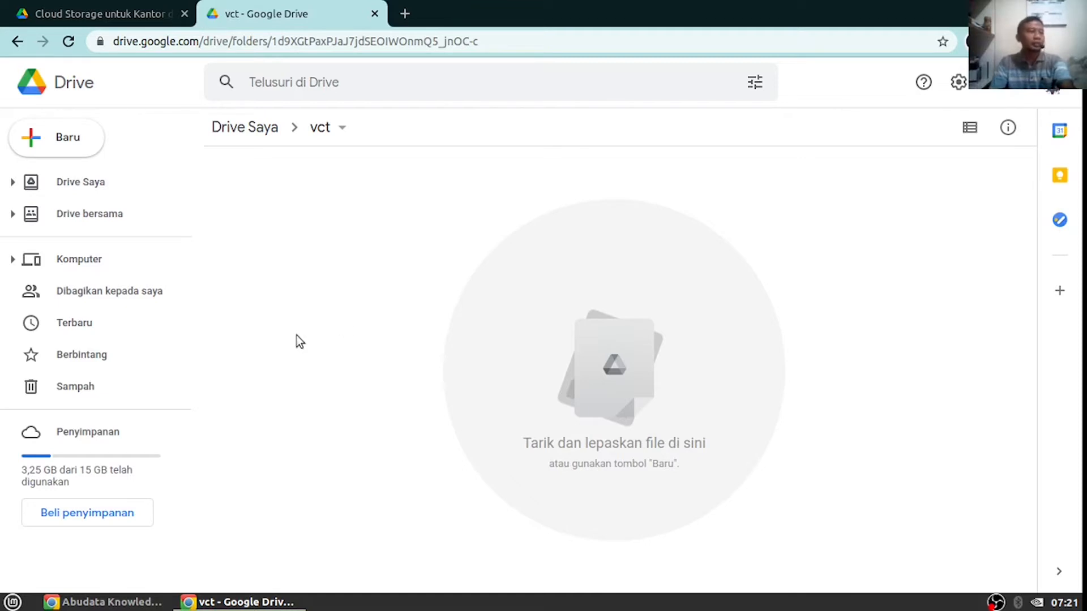
click(73, 151)
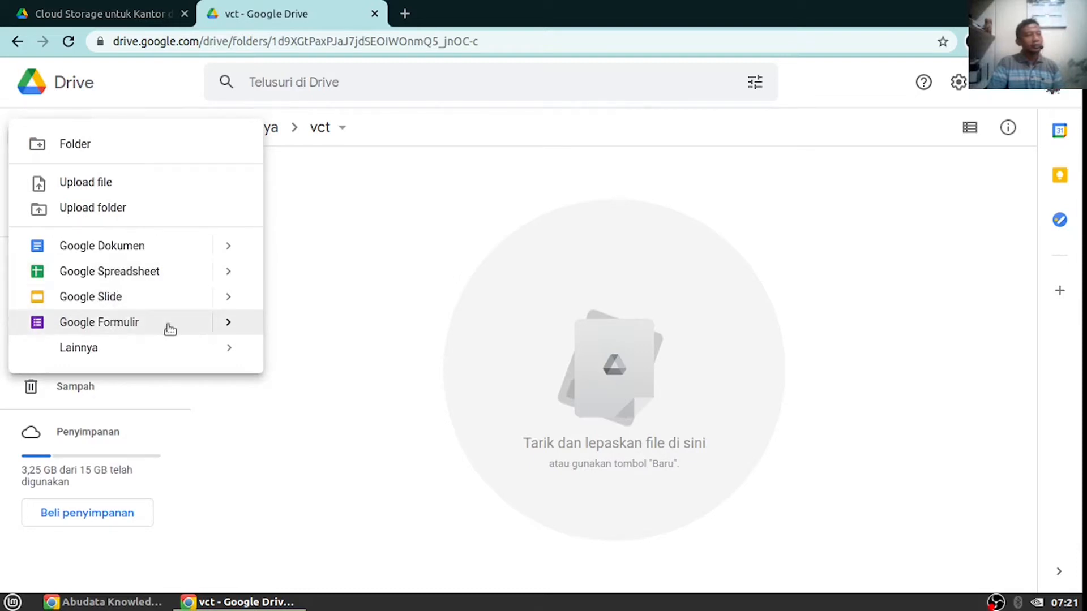
click(225, 324)
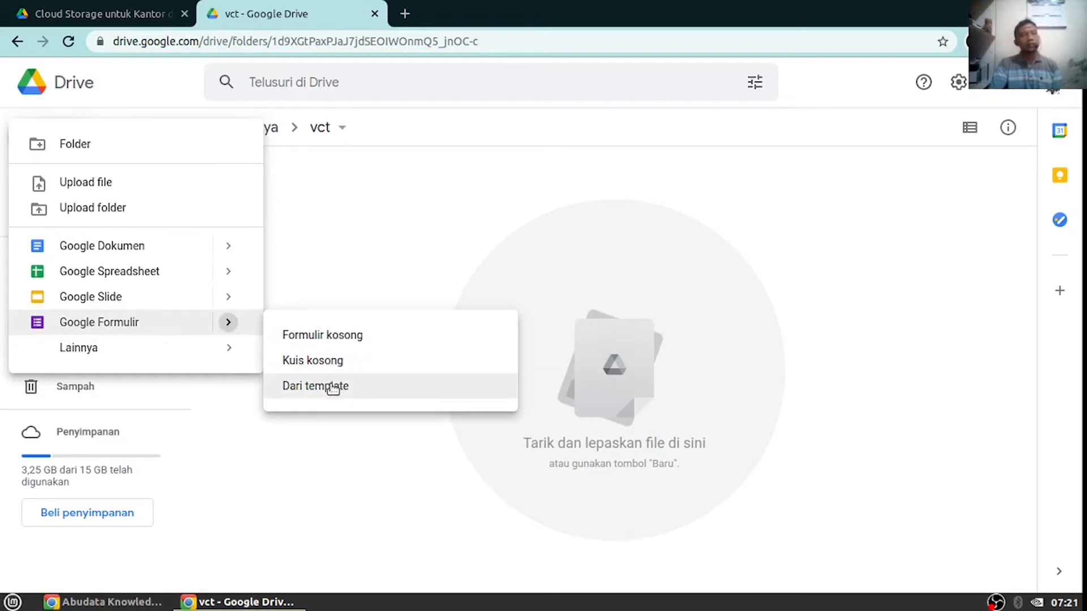
click(326, 337)
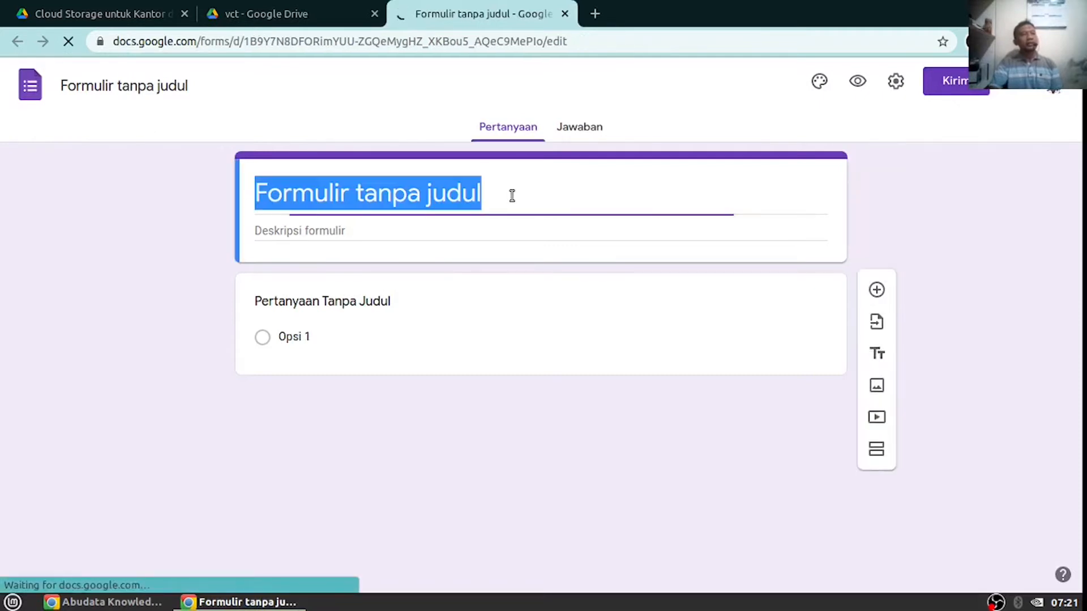
Title the form 'Presensi VCT Pesat Group 1', removing the stray 'K'
text(P)
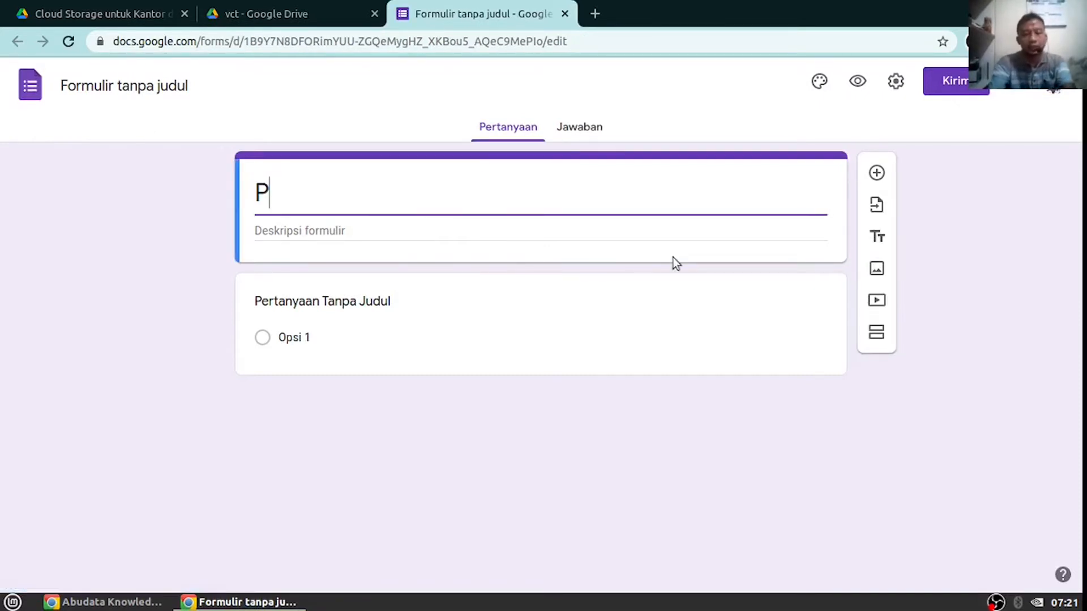
text(resensi )
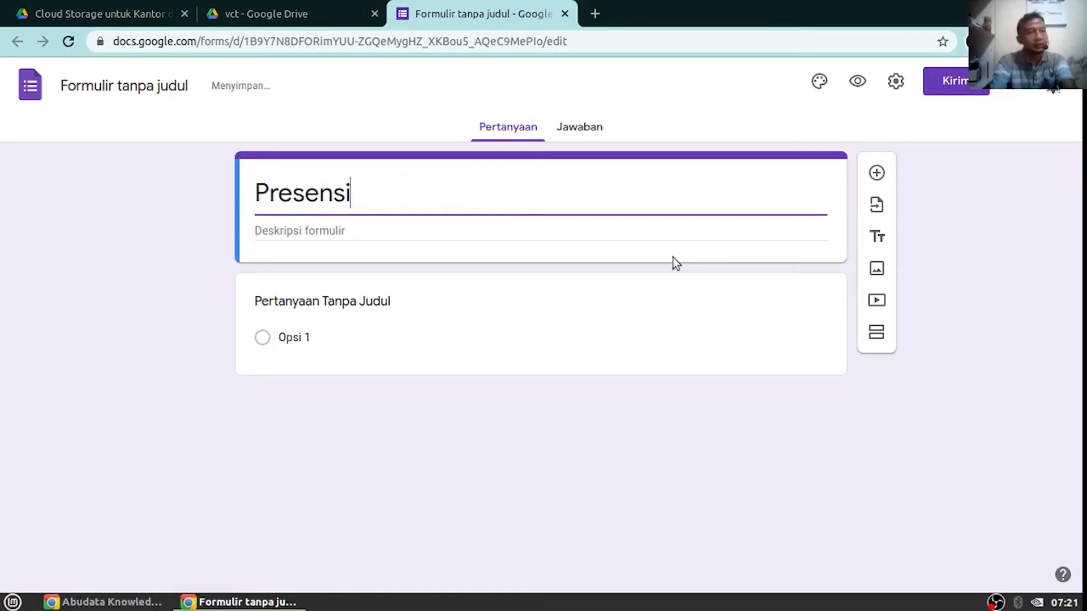
text(VCT )
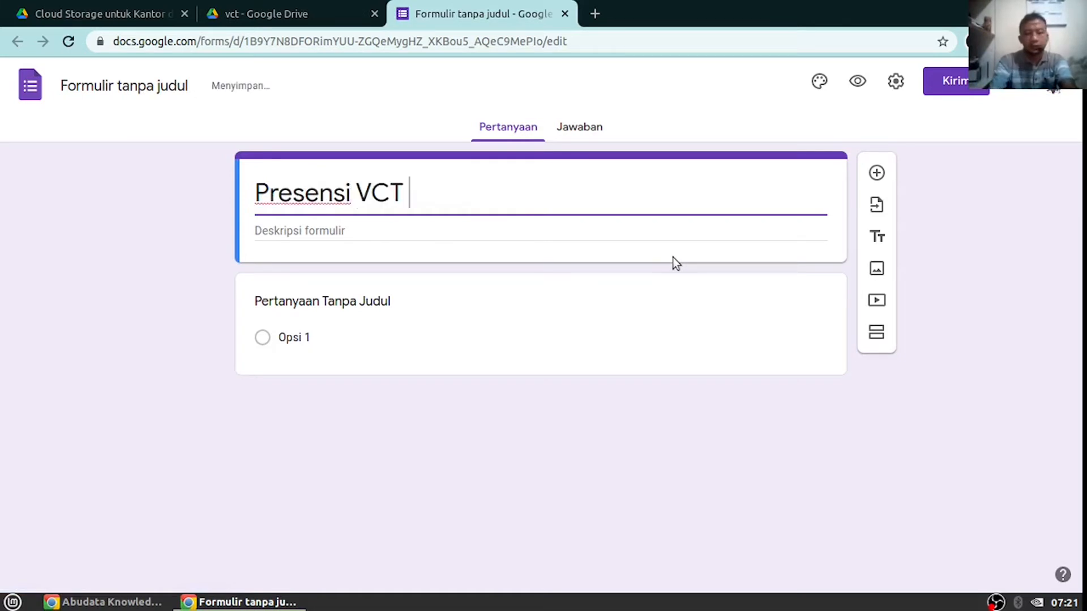
text(Pesat)
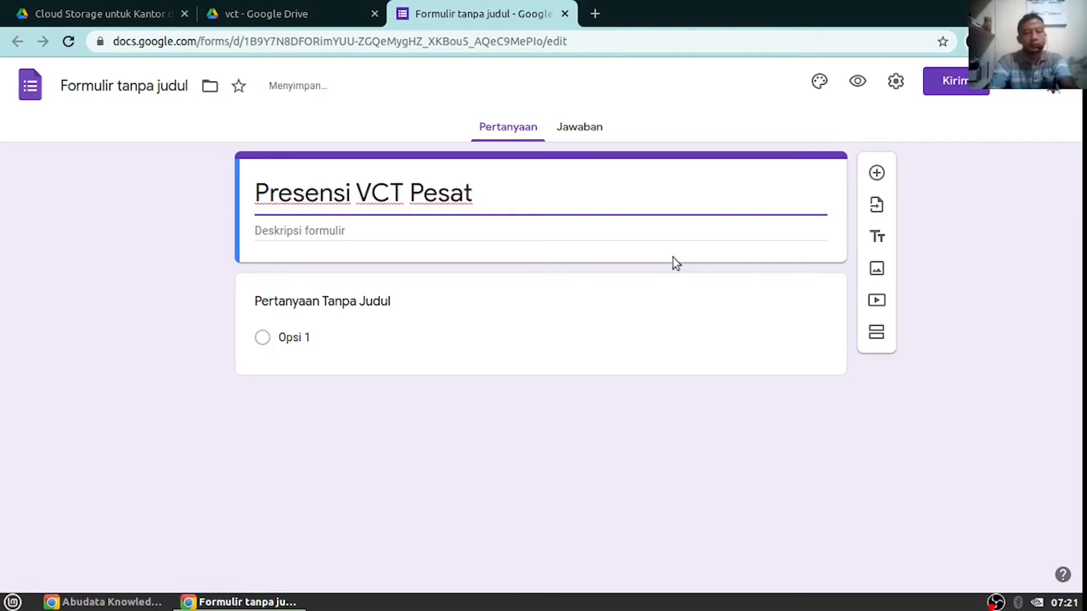
text( K)
key(BackSpace)
text(G)
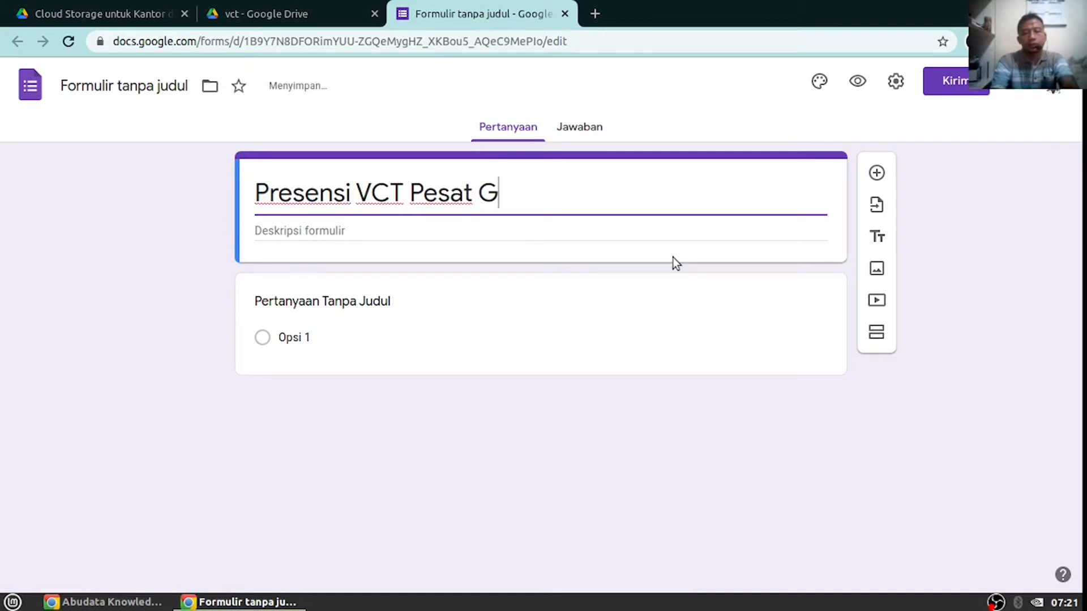
text(roup 1)
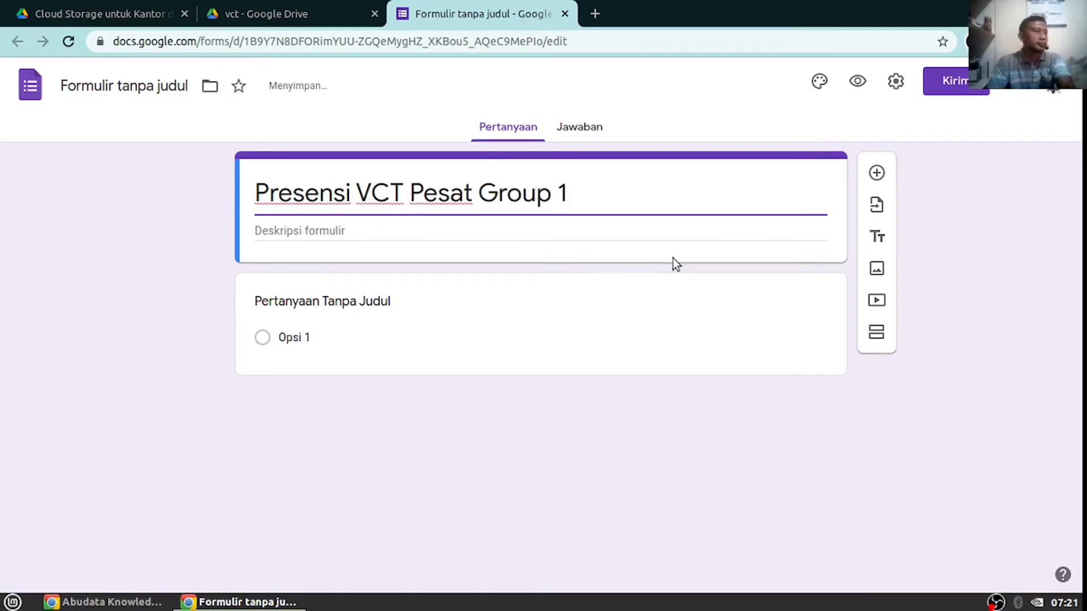
click(312, 229)
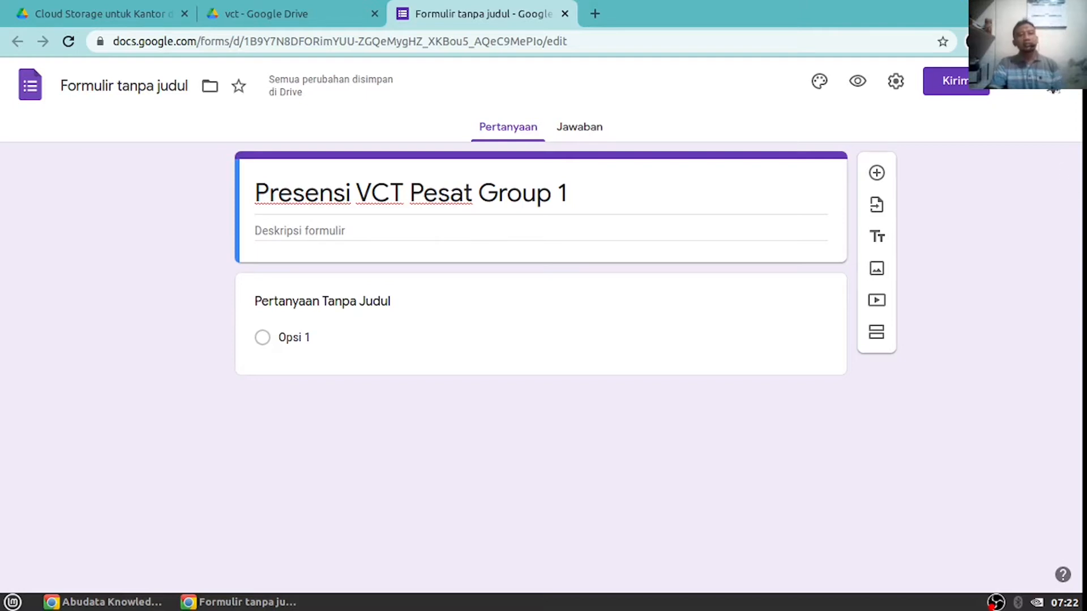
Paste the JavaScript introduction text into the form description
click(375, 230)
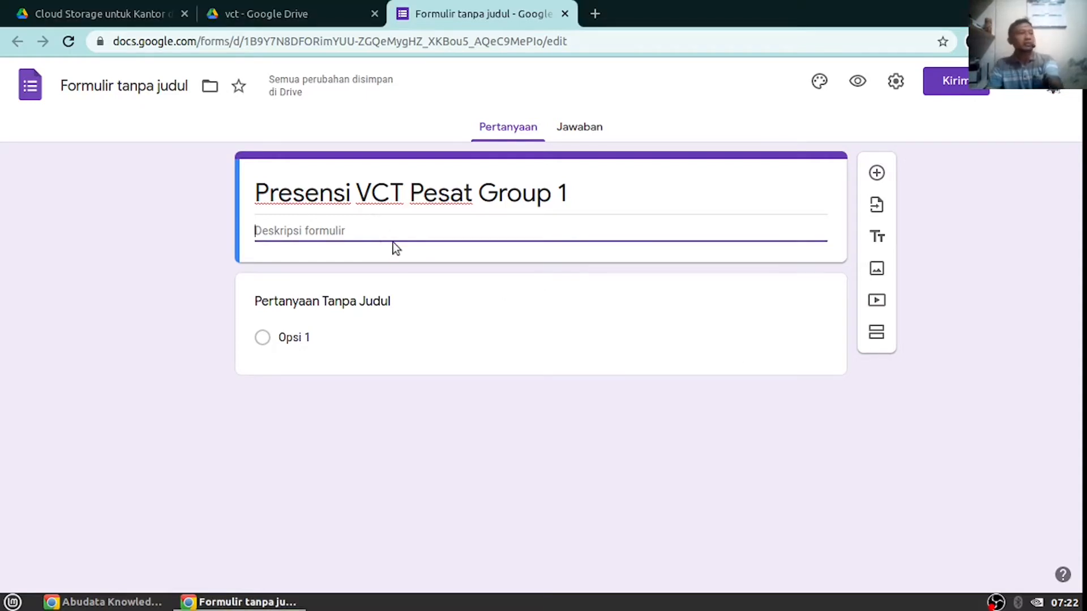
text(JavaScript adalah bahasa pemrograman tingkat tinggi dan dinamis. JavaScript populer di internet dan dapat bekerja di sebagian besar penjelajah web populer seperti Google Chrome, Internet Explorer, Mozilla Firefox, Netscape dan Opera.  JavaScript dapat dipelajari dengan cepat dan mudah serta digunakan untuk berbagai tujuan, mulai dari meningkatkan fungsionalitas website hingga mengaktifkan permainan (games) dan software berbasis web. Selain itu, terdapat ribuan template dan aplikasi JavaScript yang bisa Anda gunakan secara gratis dan semuanya ini berkat beberapa situs, seperti Github.  Nah pada kesempatan kali ini kita akan membuat permainan Ice Breaking menggunakan JavaScript. Penasaran bukan  bagaimana cara membuatnya? Yuk gabung dalam acara webinar kita.  Catat waktunya:)
click(280, 232)
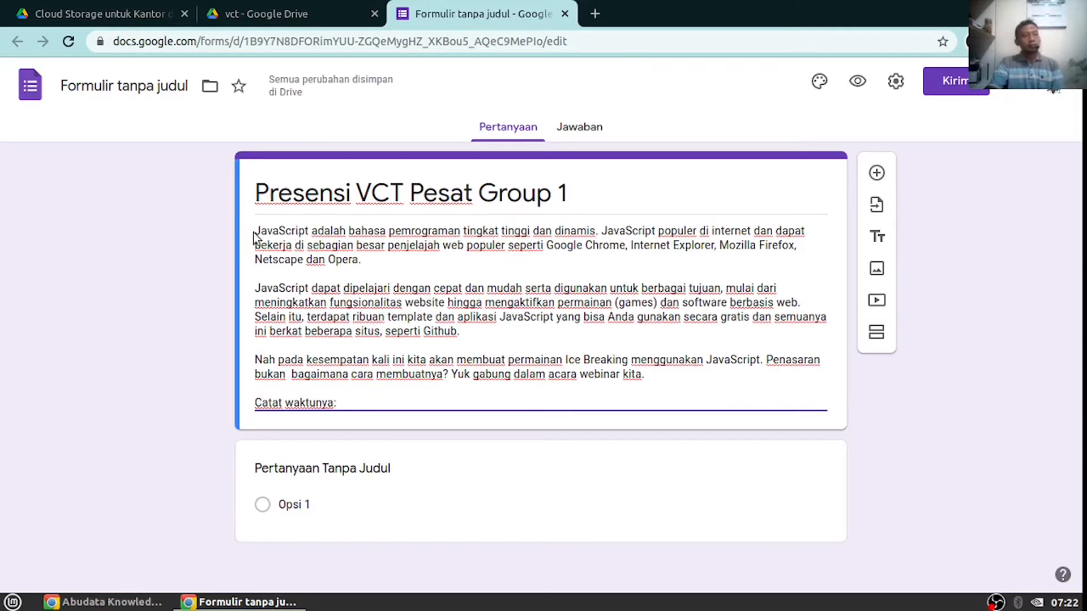
key(ctrl+a)
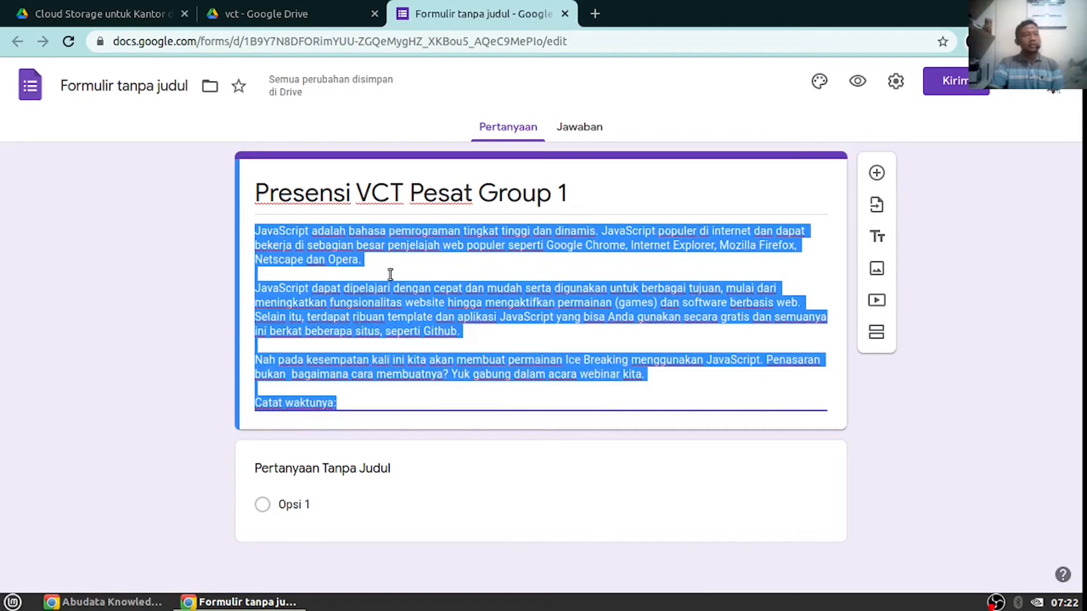
click(386, 266)
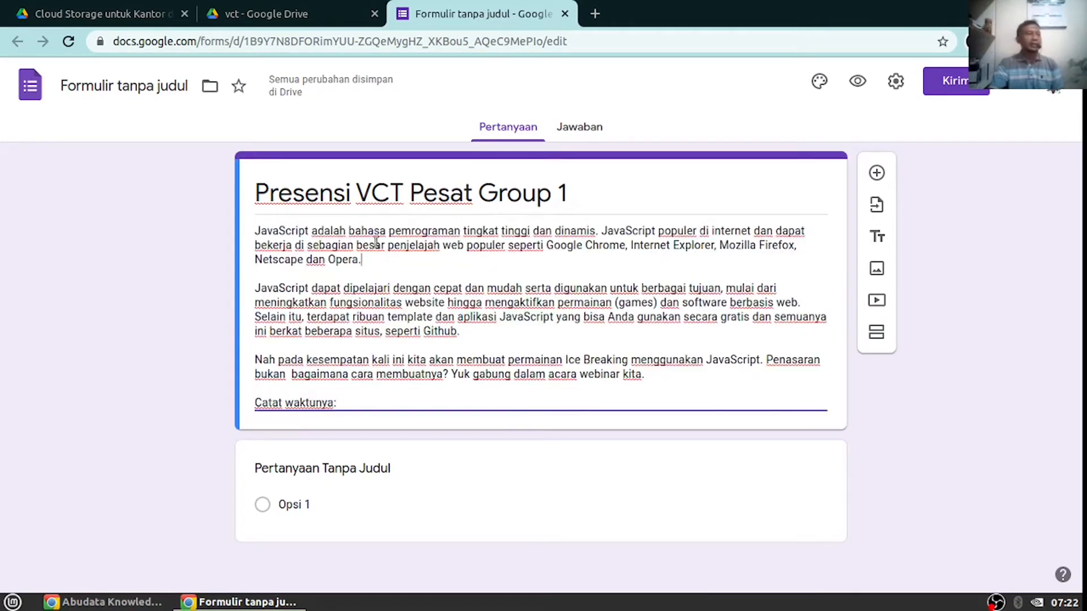
Rename the file to match the form title, Presensi VCT Pesat Group 1
triple_click(376, 194)
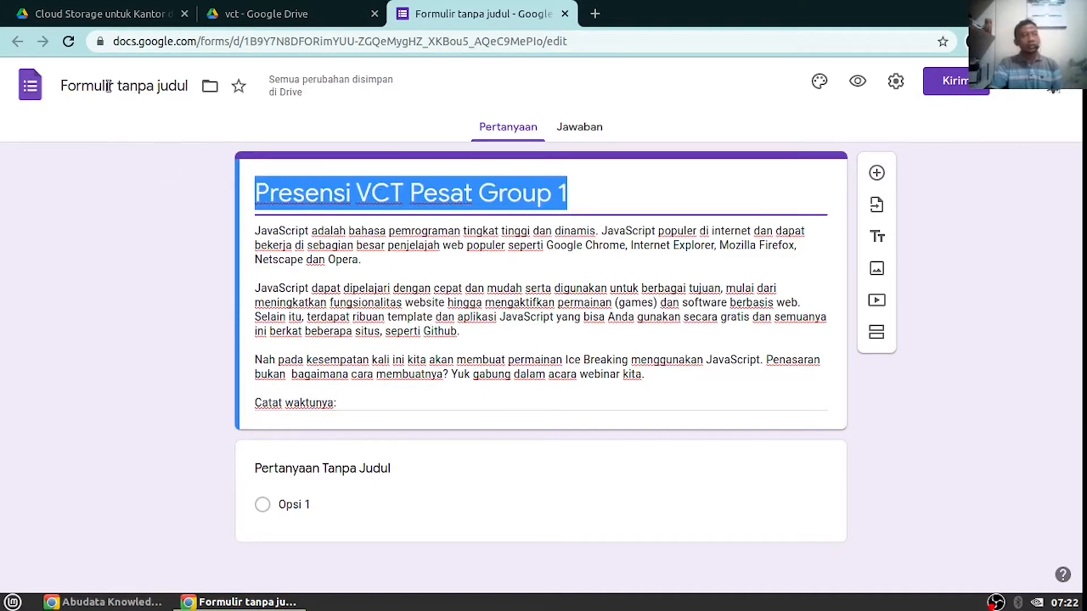
click(79, 90)
triple_click(300, 199)
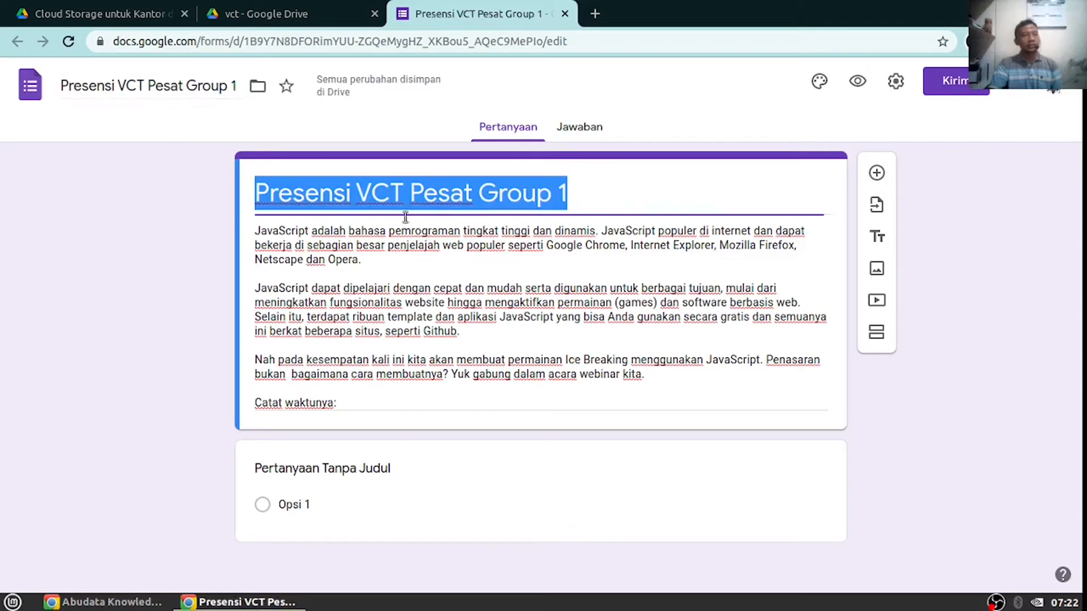
click(149, 88)
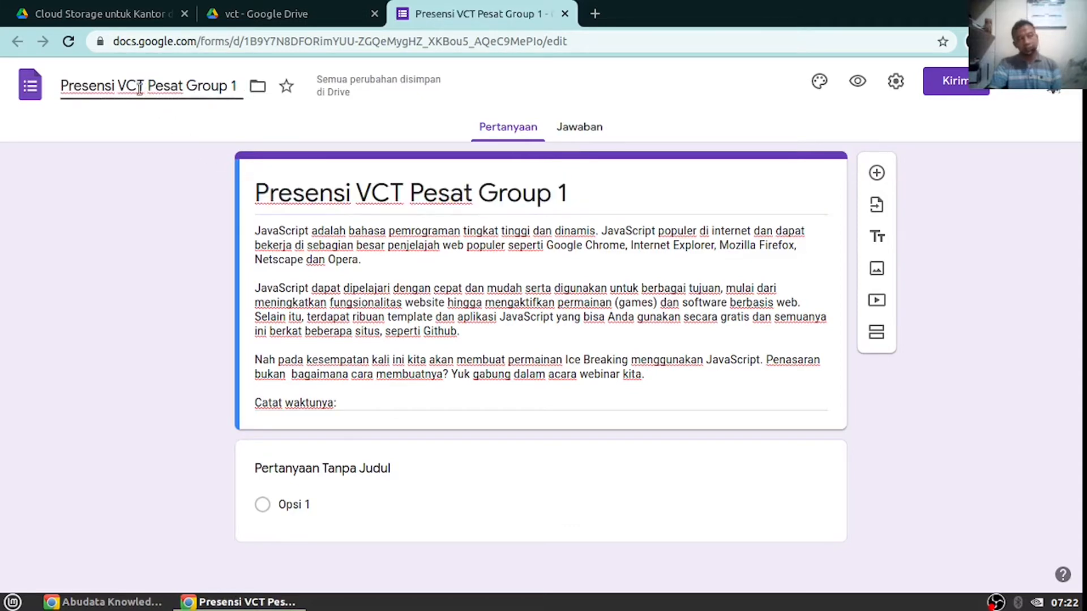
triple_click(475, 336)
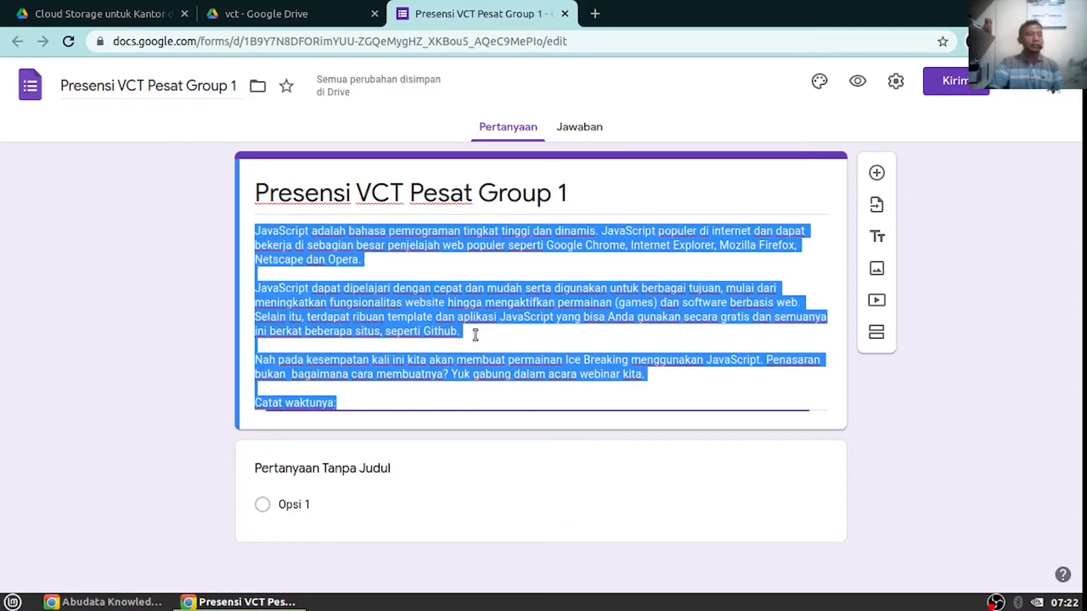
click(365, 469)
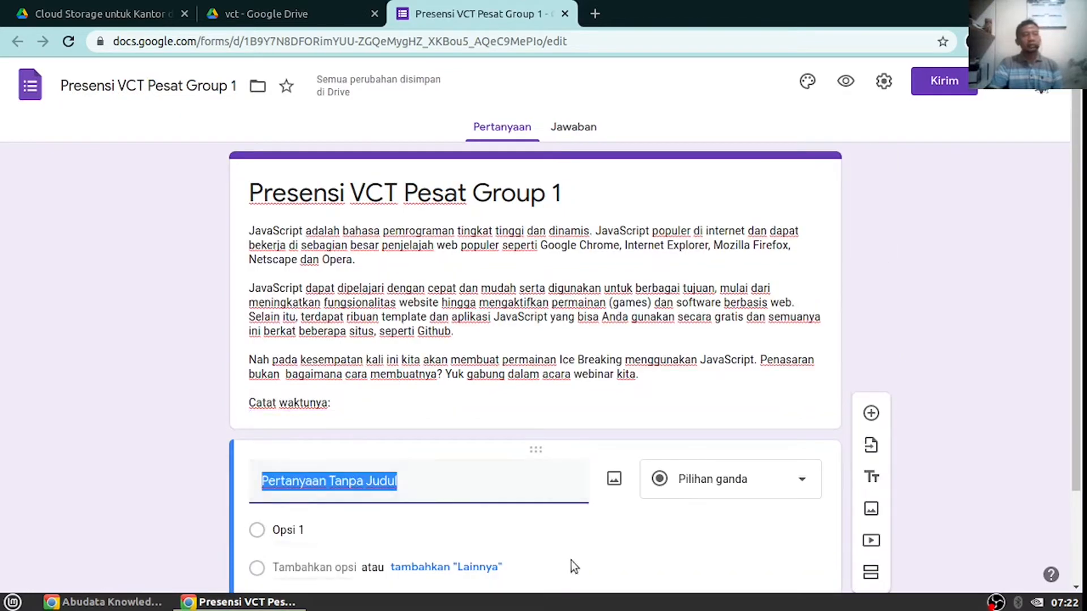
Retitle the first question 'Nama Lengkap', keep it short answer, and mark it required
scroll(478, 352, down, 1)
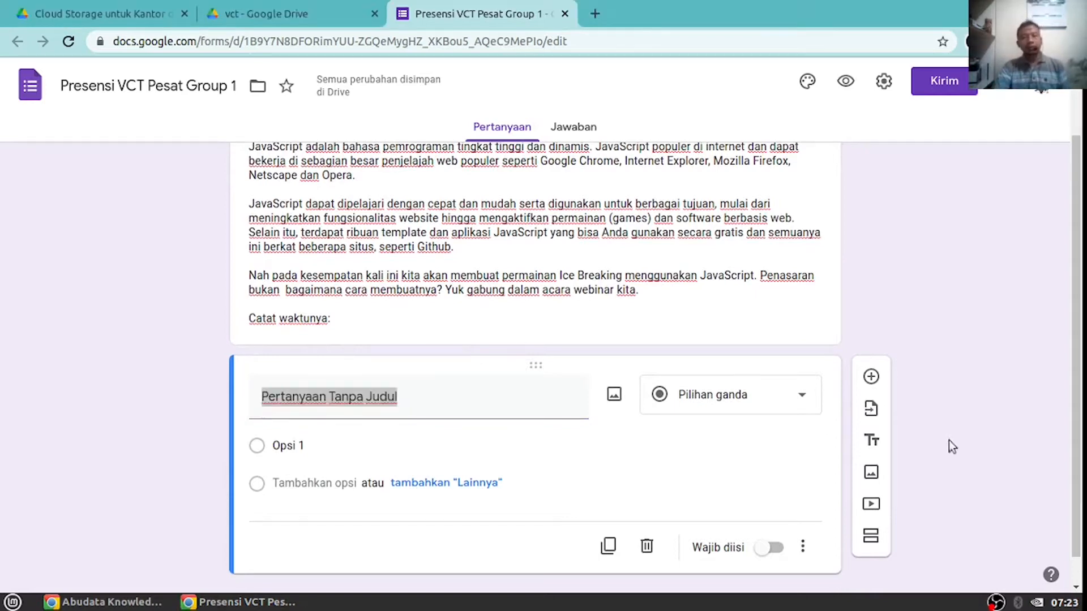
click(399, 396)
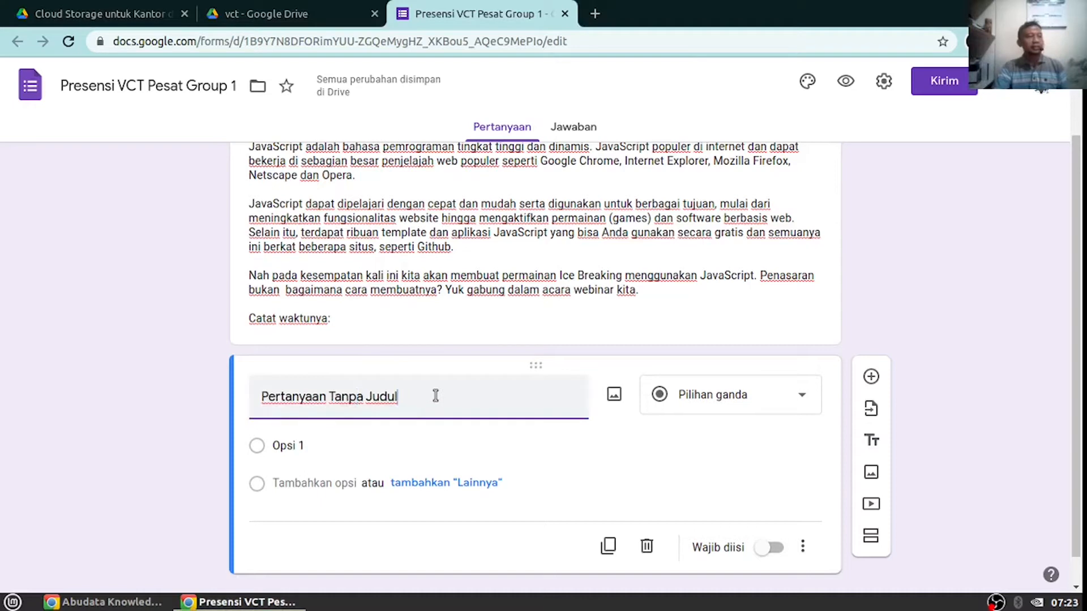
drag(435, 395, 178, 370)
text(Nama)
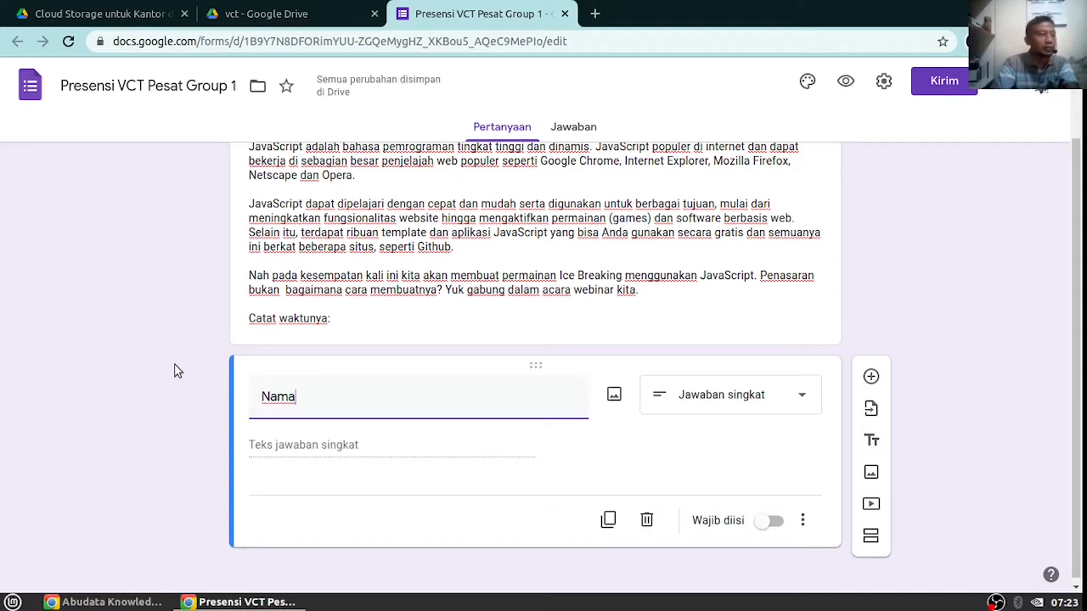
text( Lengkap)
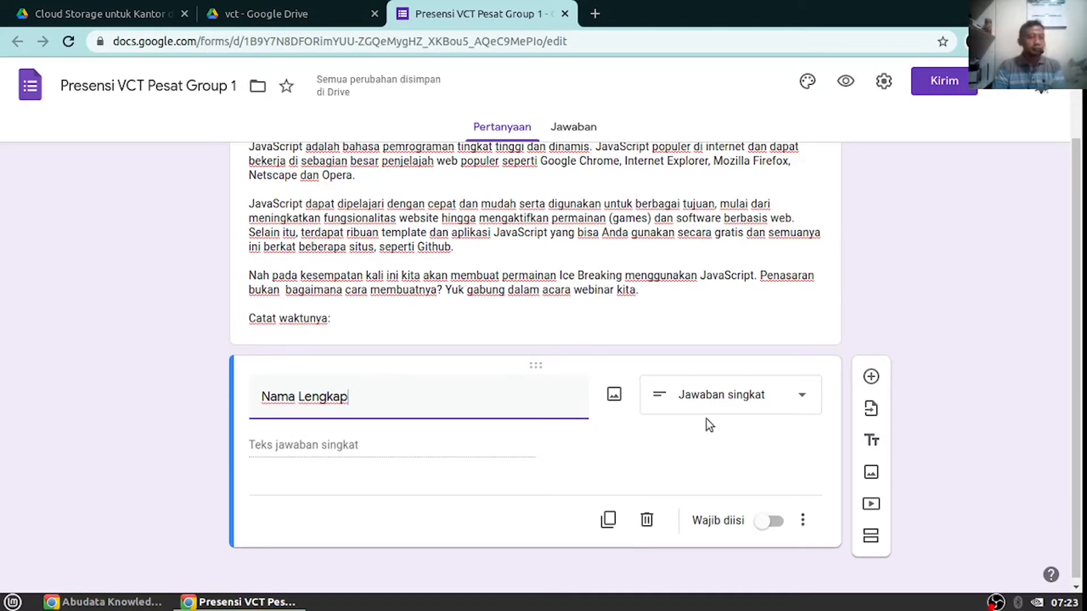
click(802, 399)
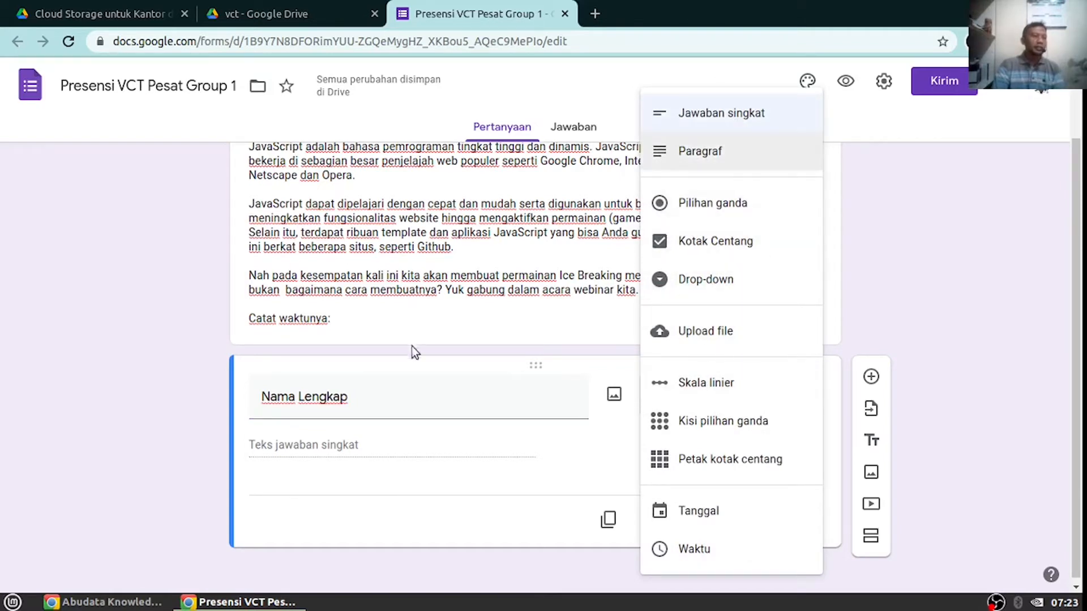
click(393, 395)
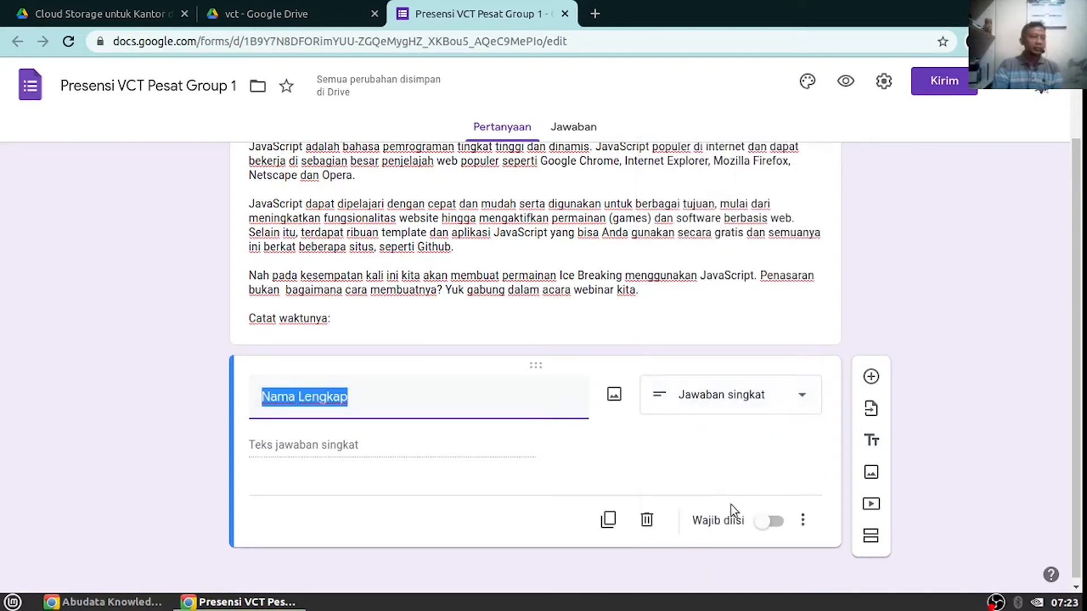
click(775, 523)
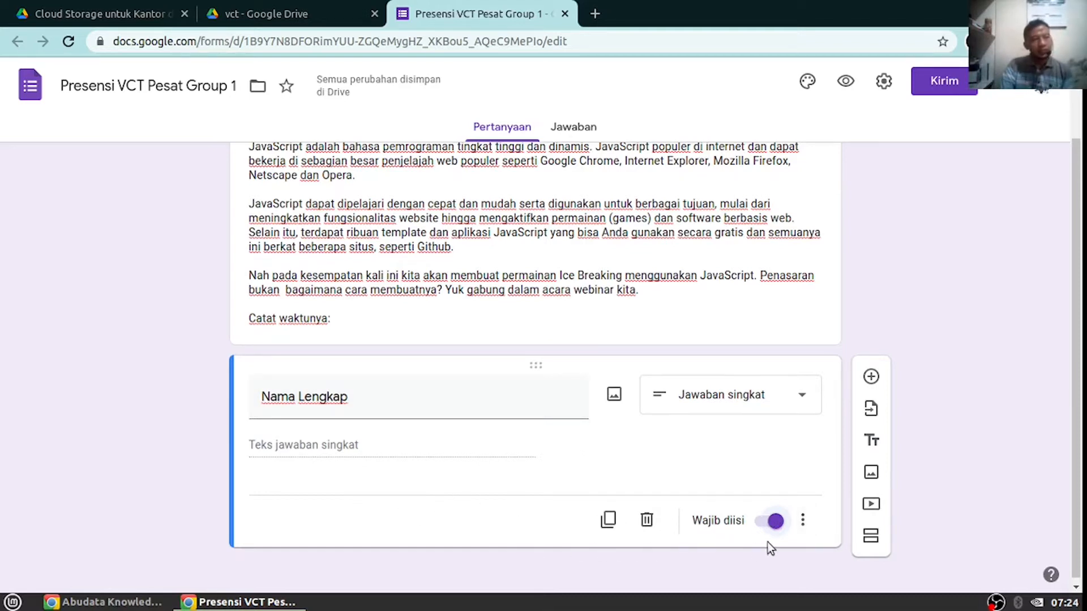
Add the description 'Sertakan Gelar untuk kebutuhan sertifikat' under the Nama Lengkap question
click(803, 521)
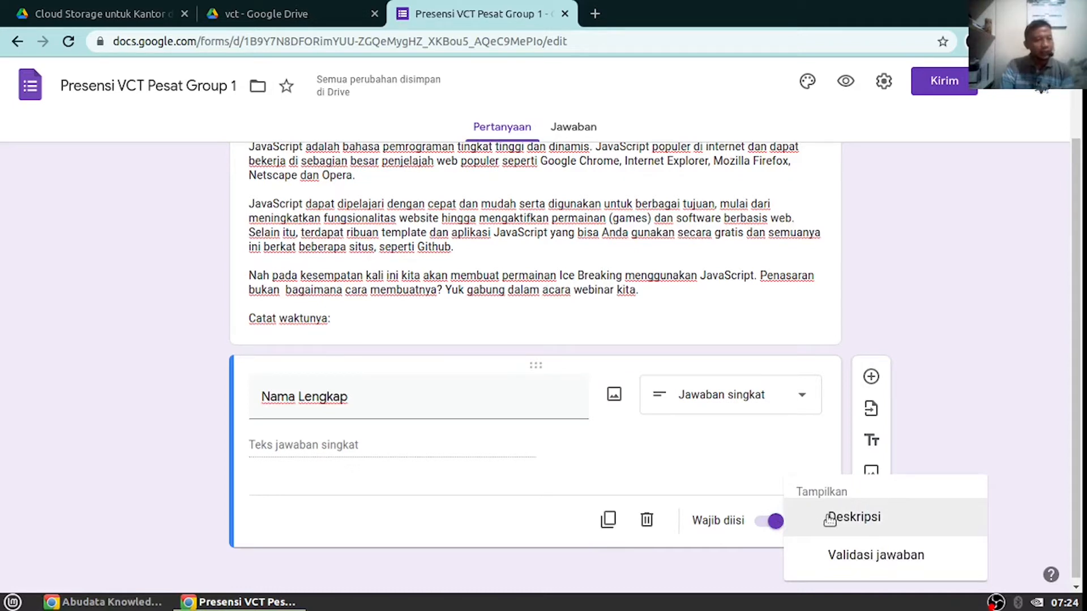
click(829, 519)
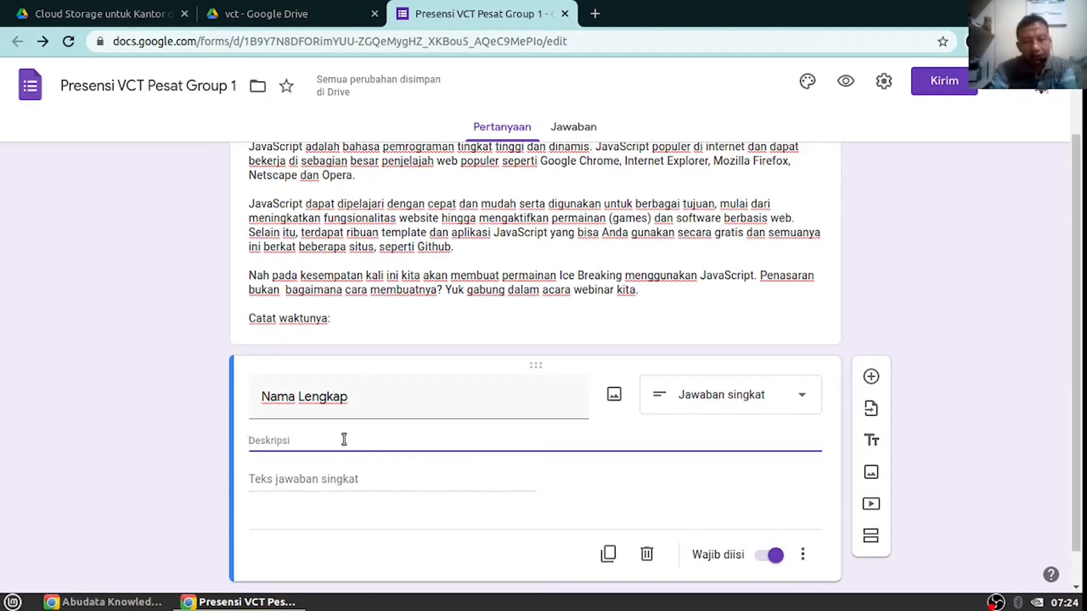
text(Sertakan )
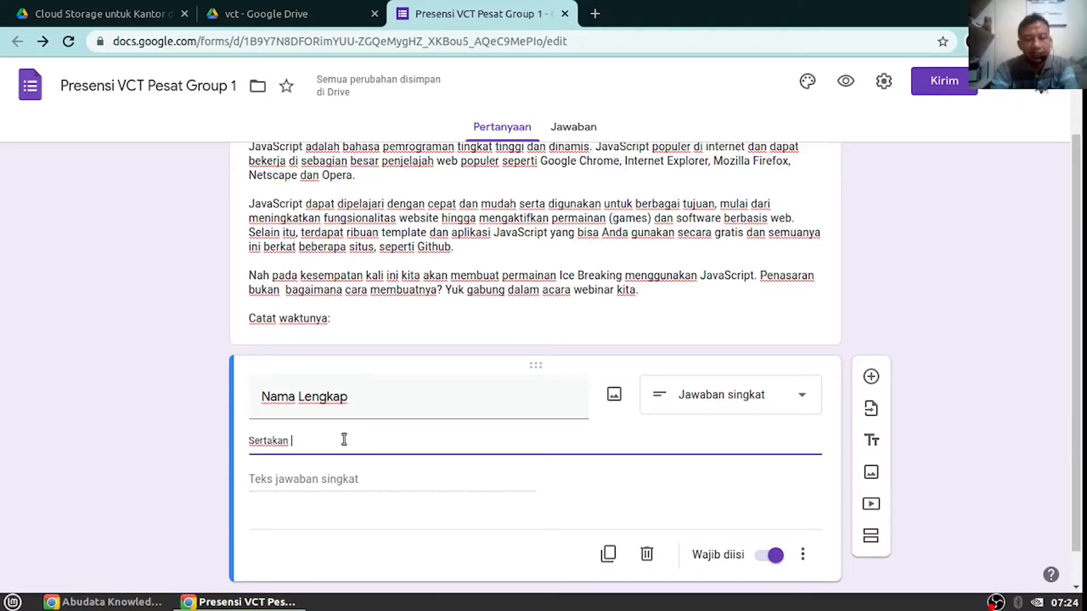
text(Gelar)
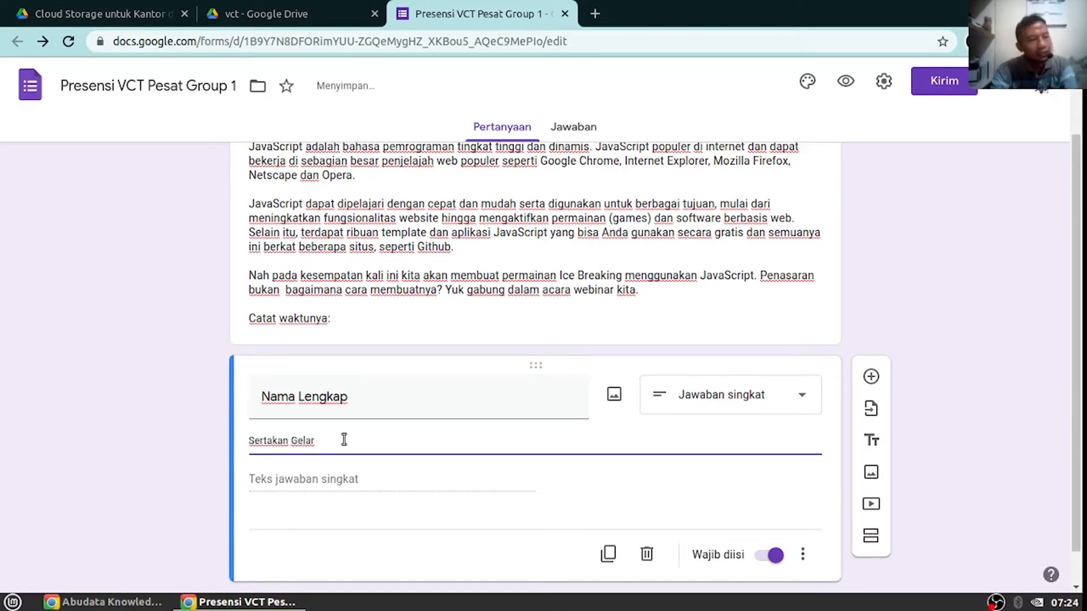
text(  untuk)
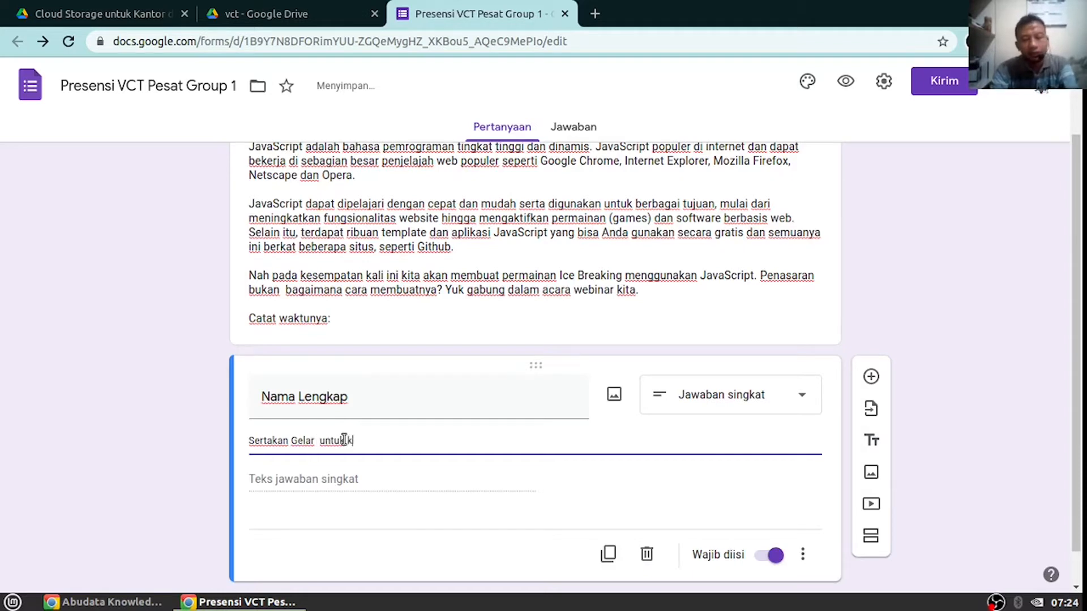
text( kebutuhan sertifikat)
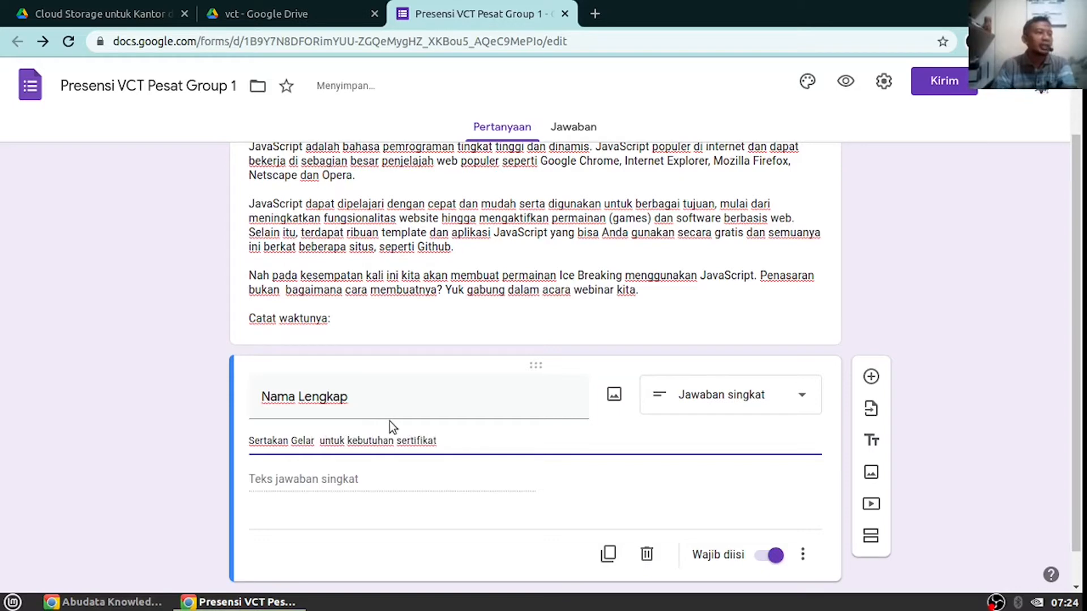
key(ctrl+a)
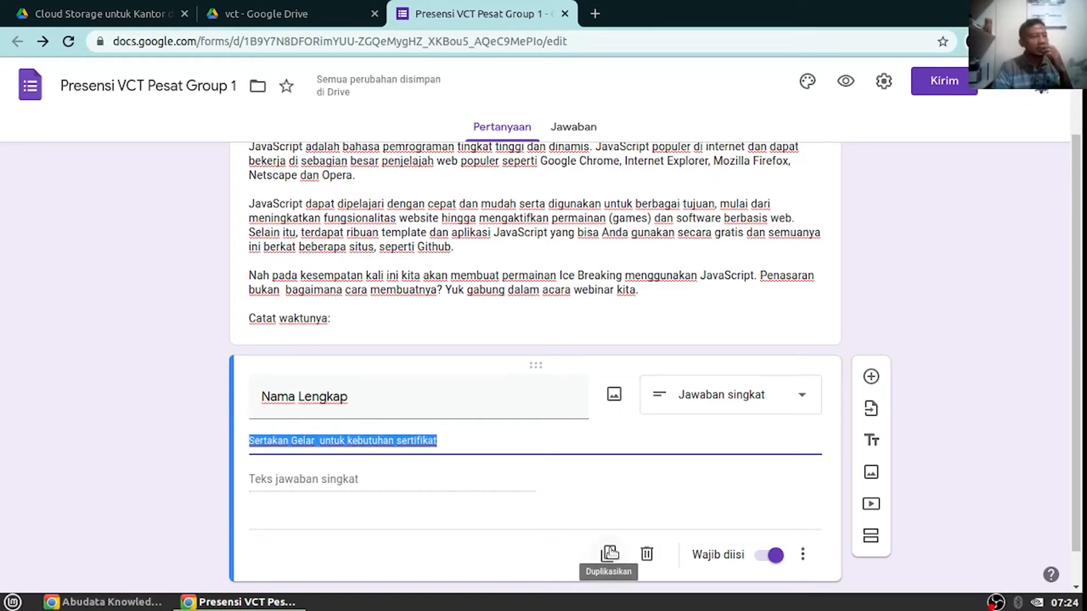
click(444, 441)
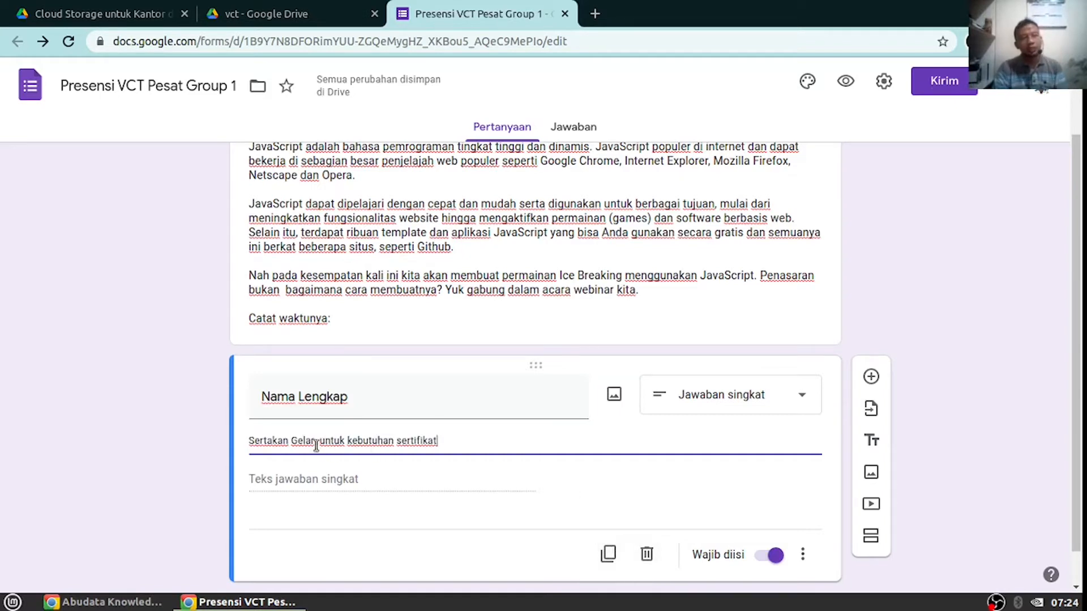
drag(316, 441, 445, 441)
key(Right)
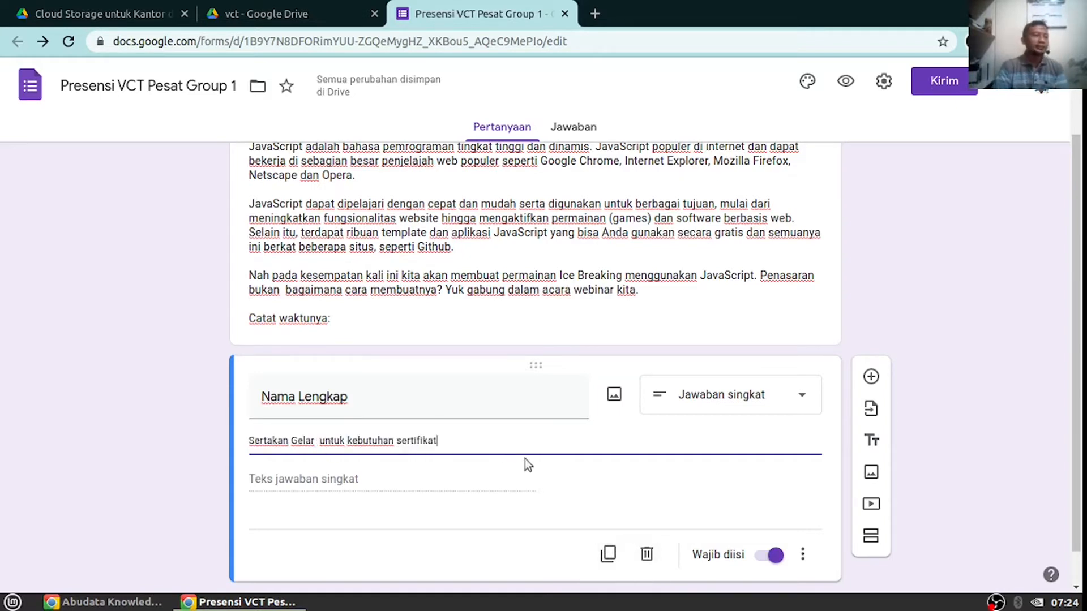
scroll(389, 494, down, 1)
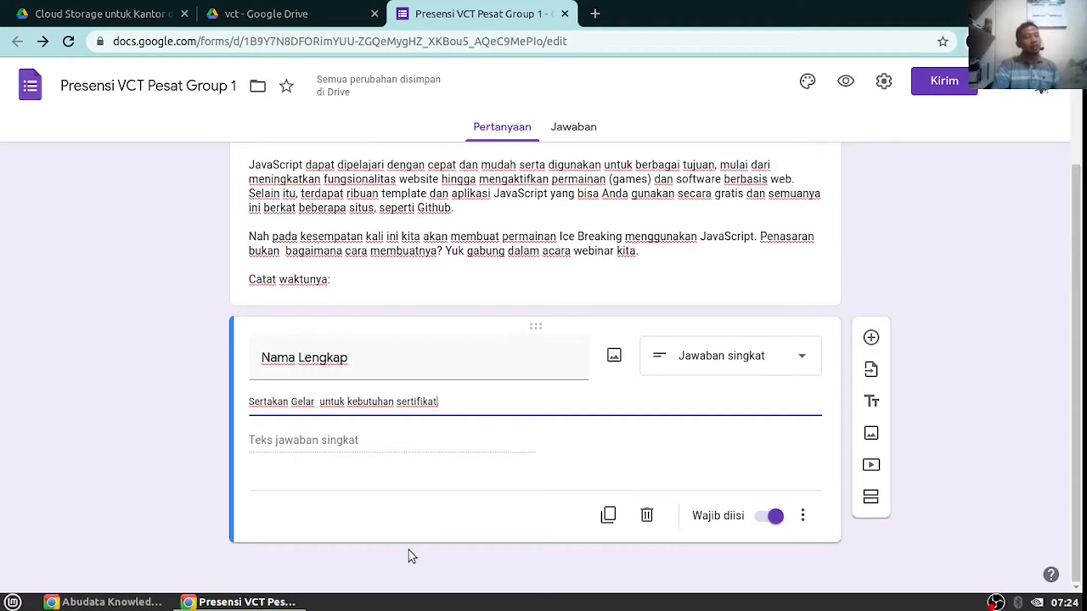
Add a second question titled 'Instansi', deleting the extra words 'Ketika SLTP'
click(871, 338)
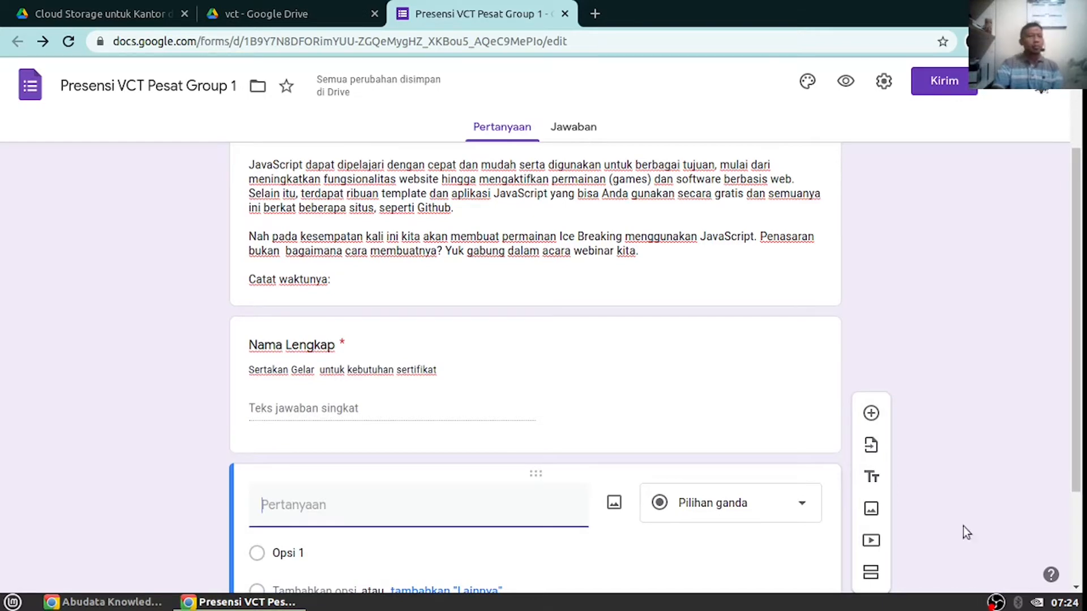
scroll(366, 435, down, 2)
scroll(369, 436, down, 1)
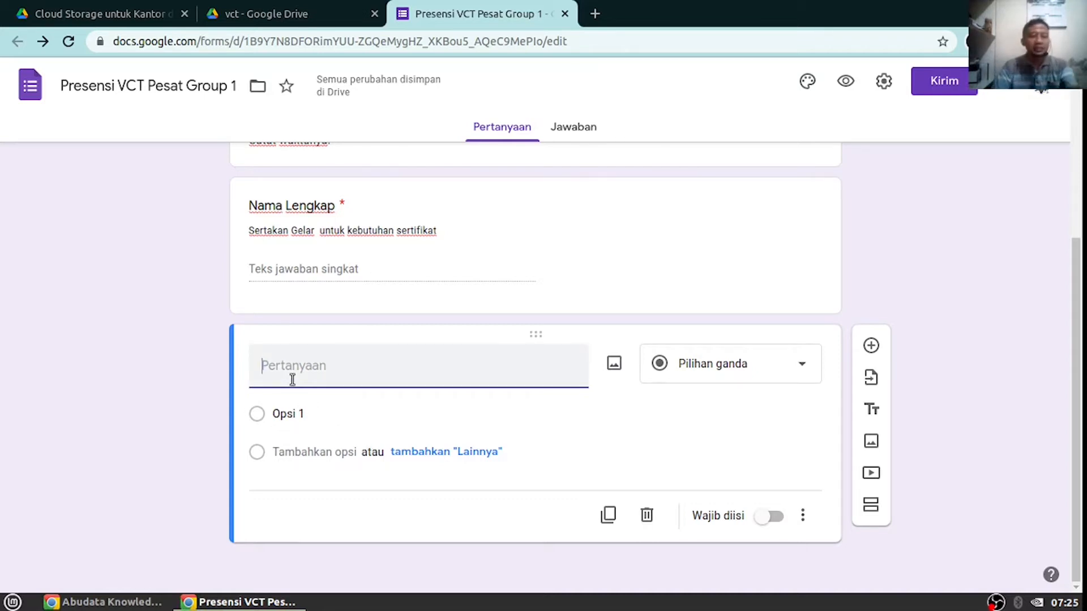
text(Instansi)
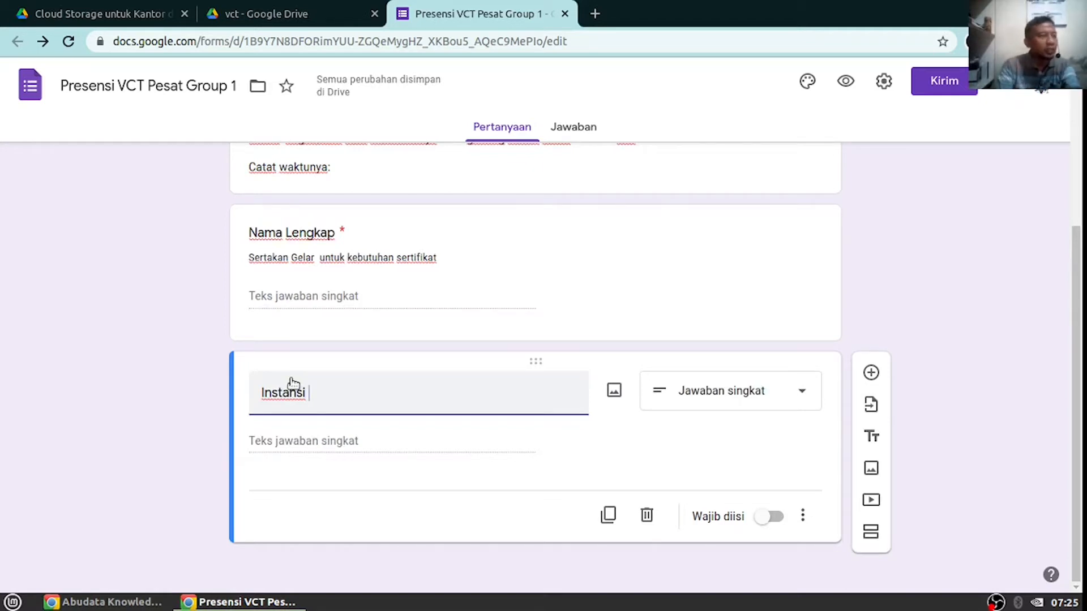
text(Ketika SLTP)
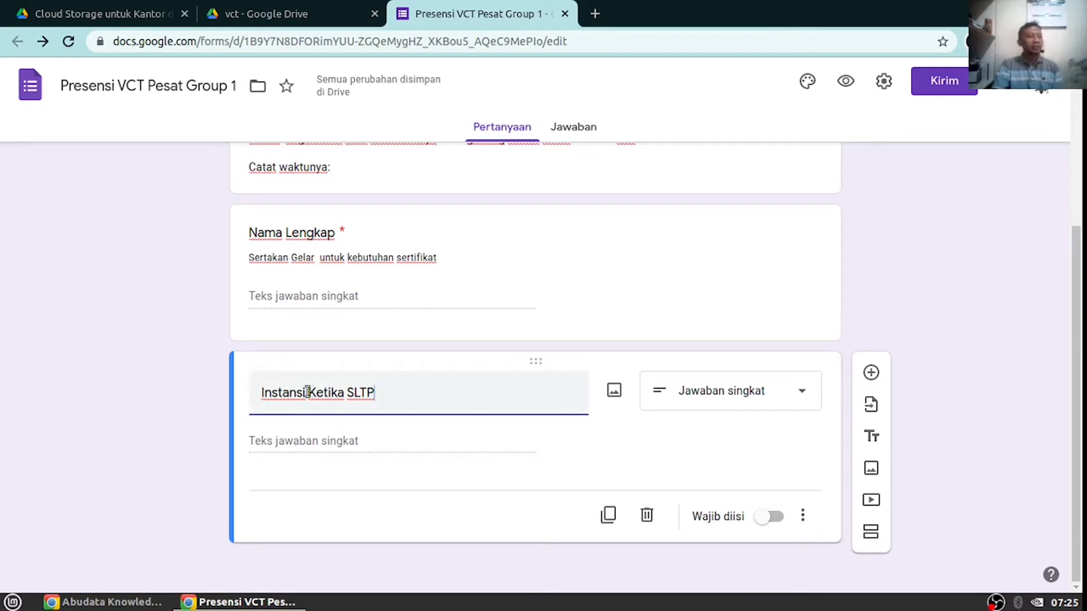
drag(306, 392, 422, 395)
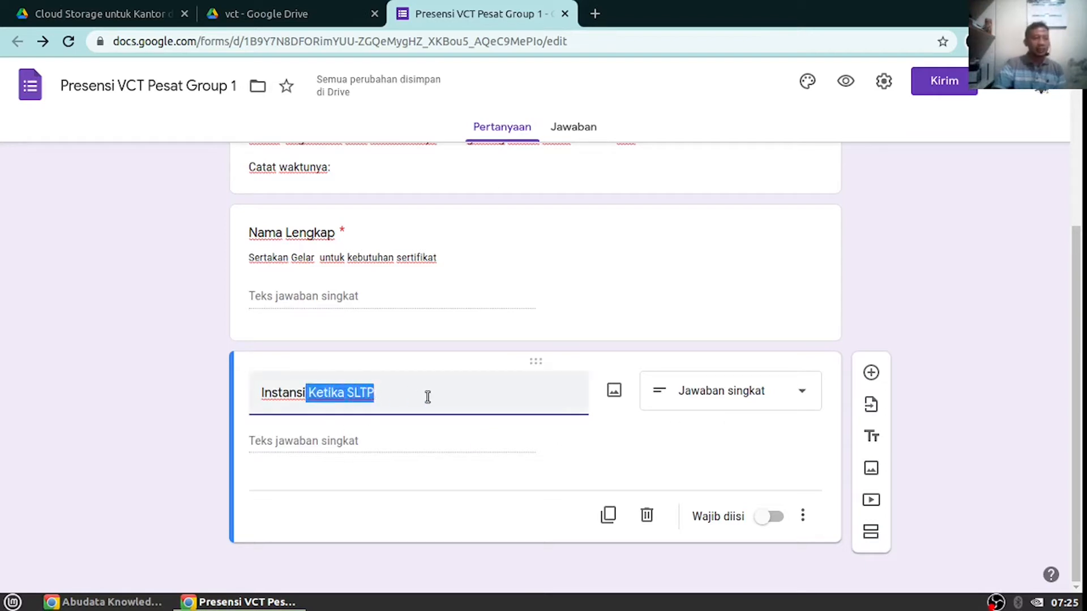
key(BackSpace)
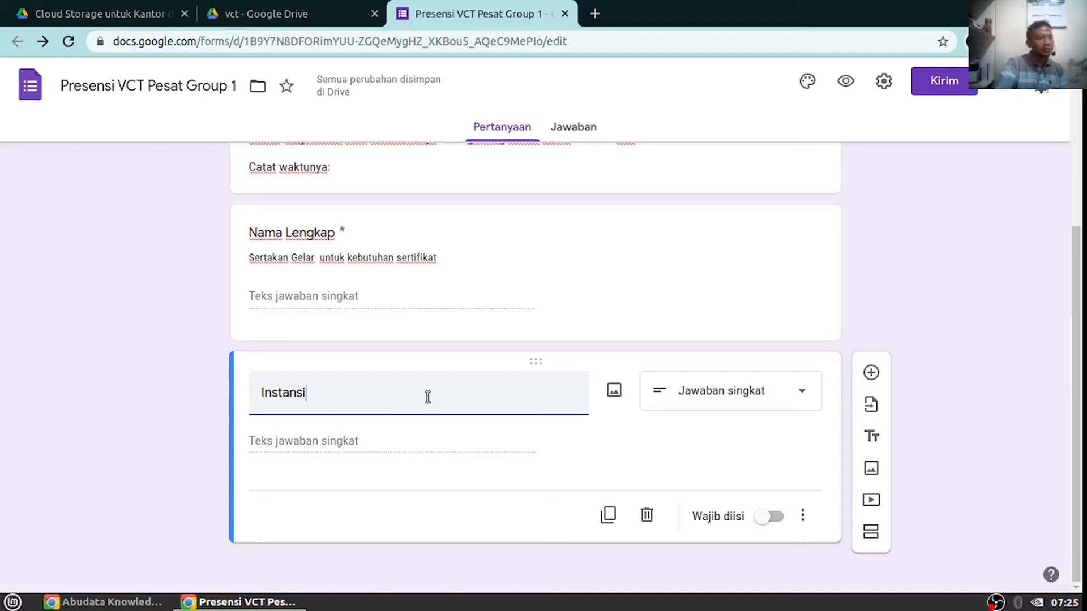
Make Instansi multiple choice with option 'SMA Plus PGRI Cibinong' and a Lainnya choice
click(725, 403)
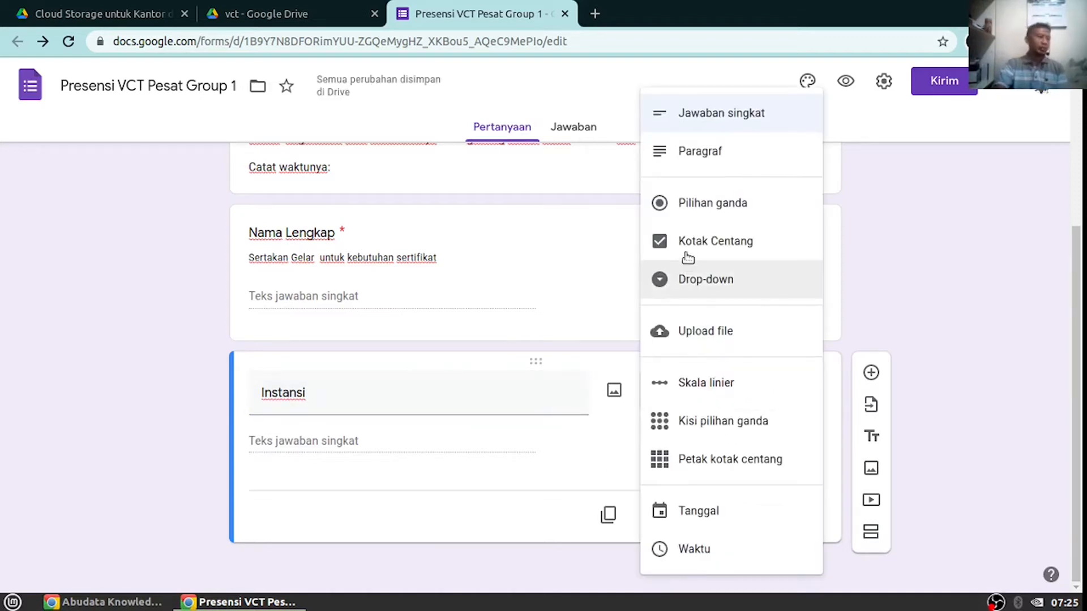
click(704, 213)
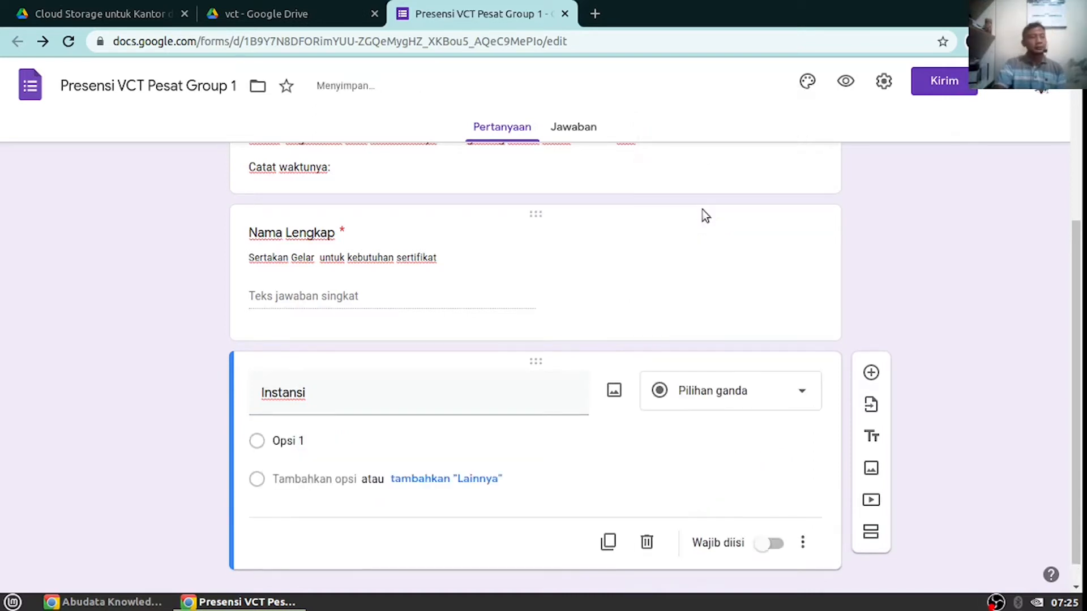
click(299, 445)
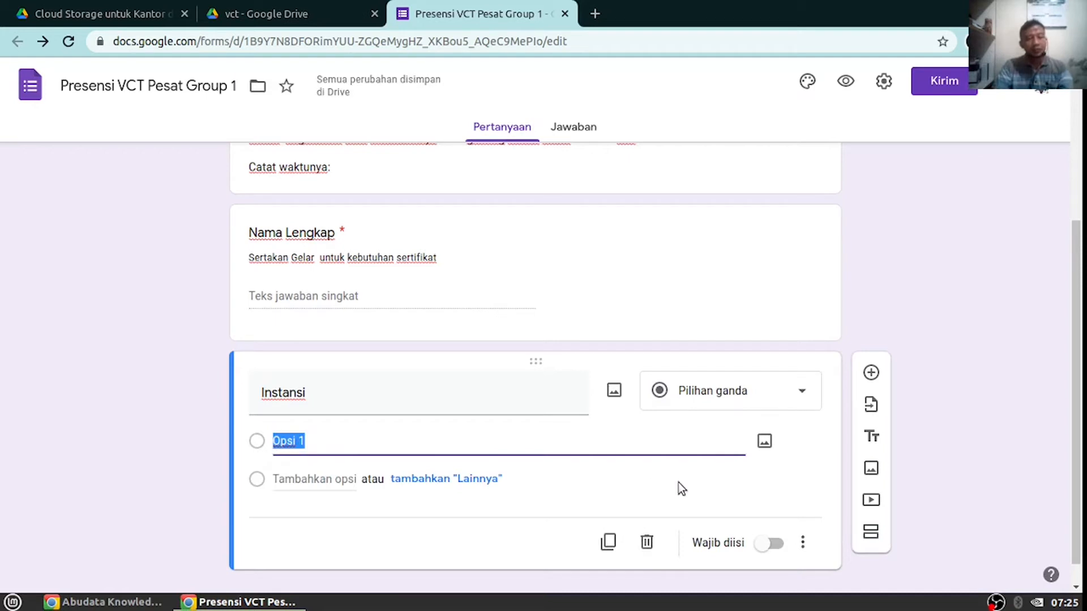
text(SMA PLus)
key(BackSpace)
key(BackSpace)
key(BackSpace)
text(lus )
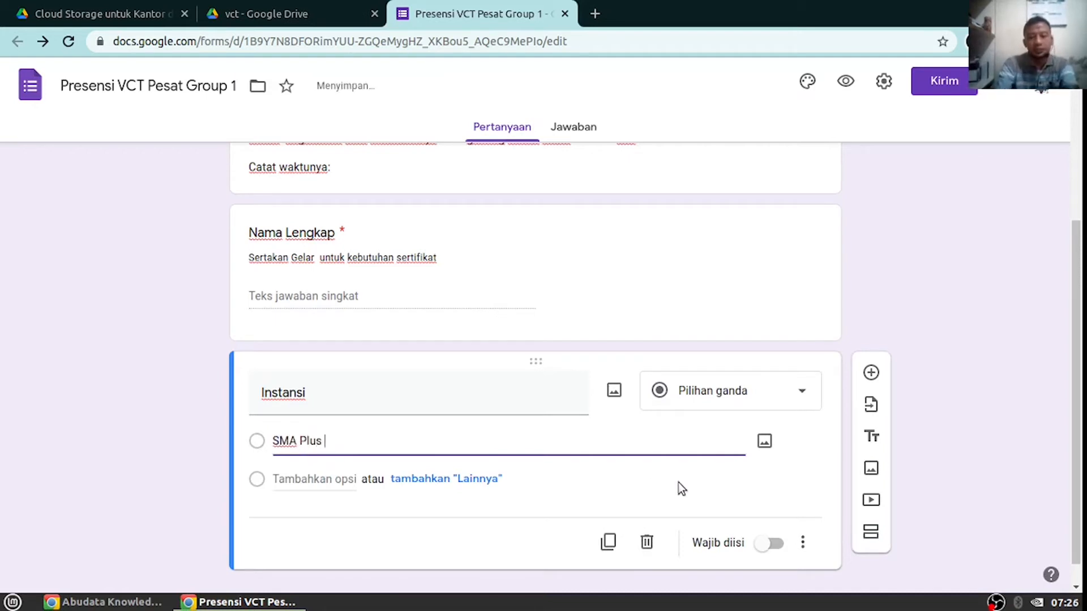
text(PGRI Cibinong)
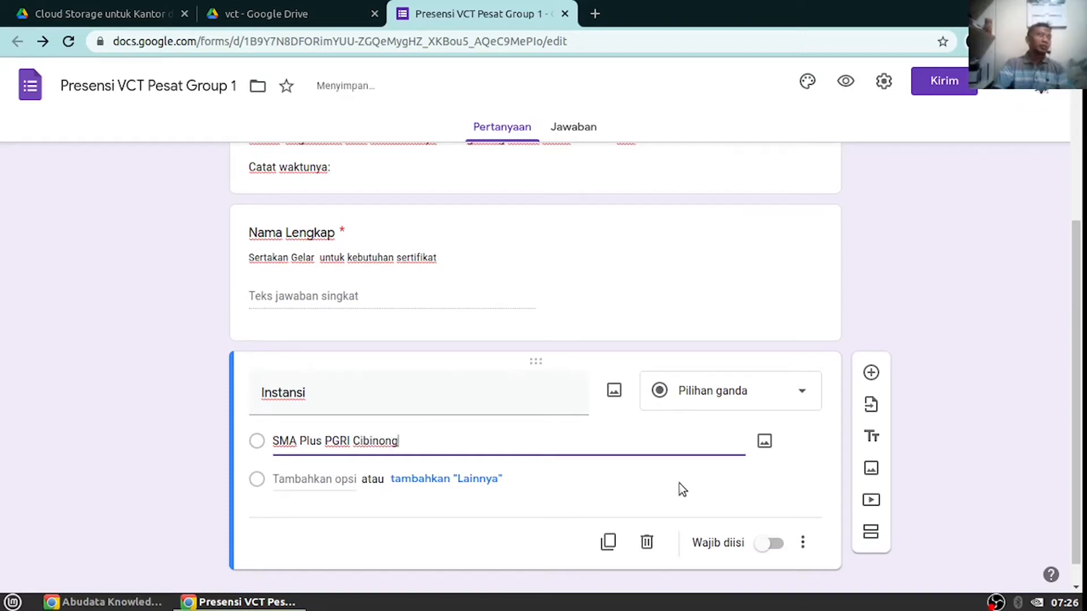
click(480, 479)
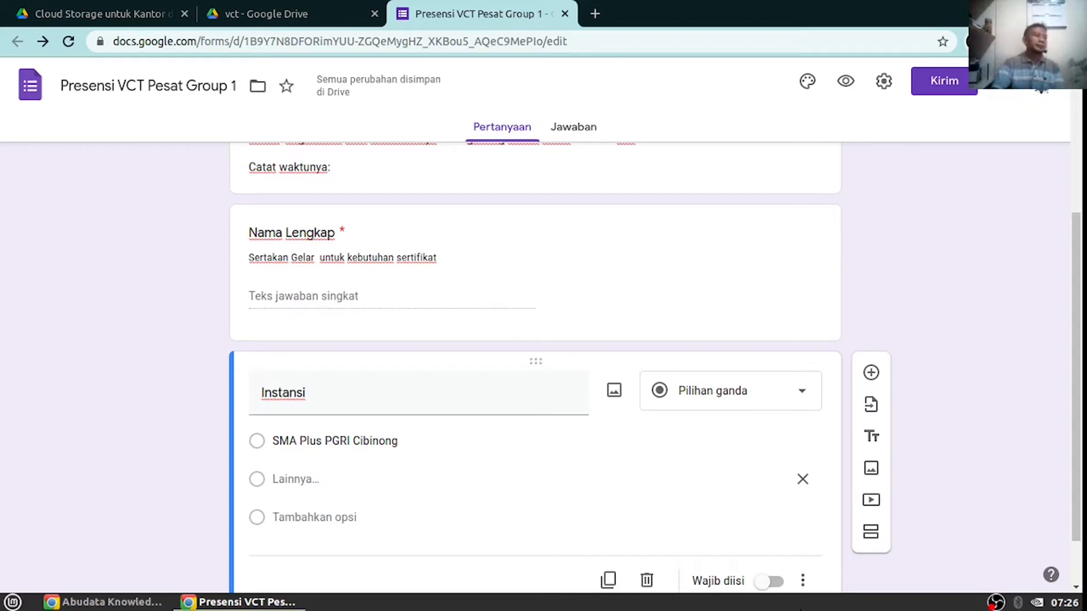
scroll(697, 456, down, 1)
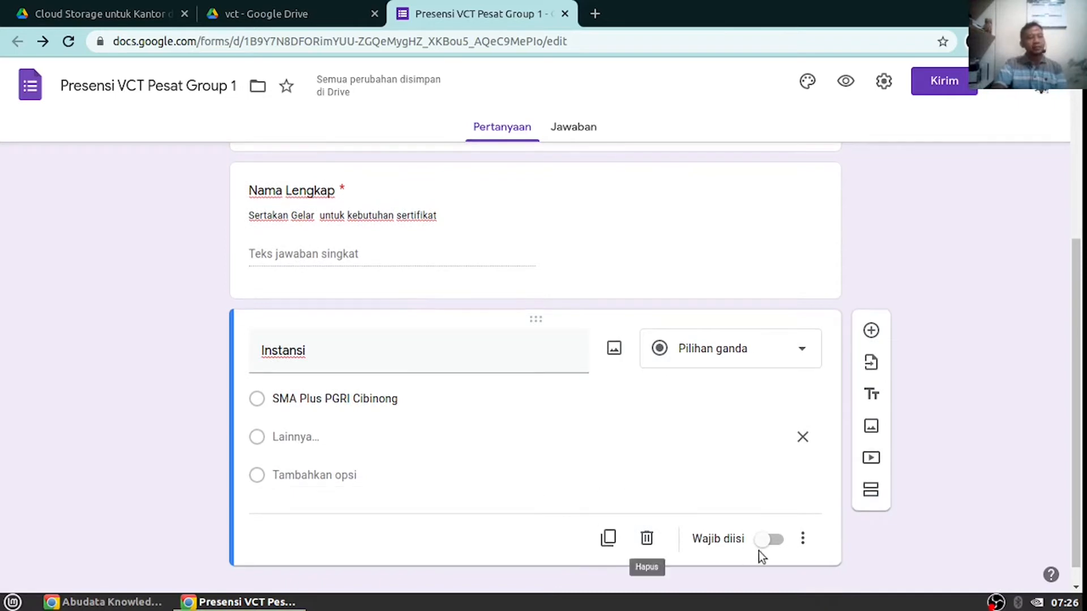
Make Instansi required and add an optional 'WhatsApp' short-answer question below it
click(773, 541)
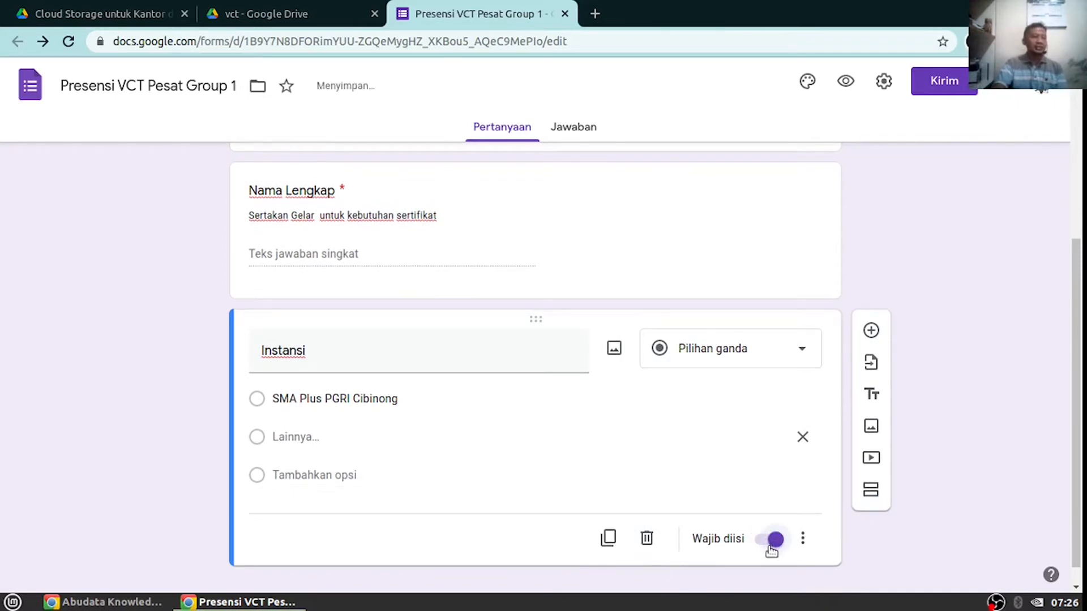
click(871, 331)
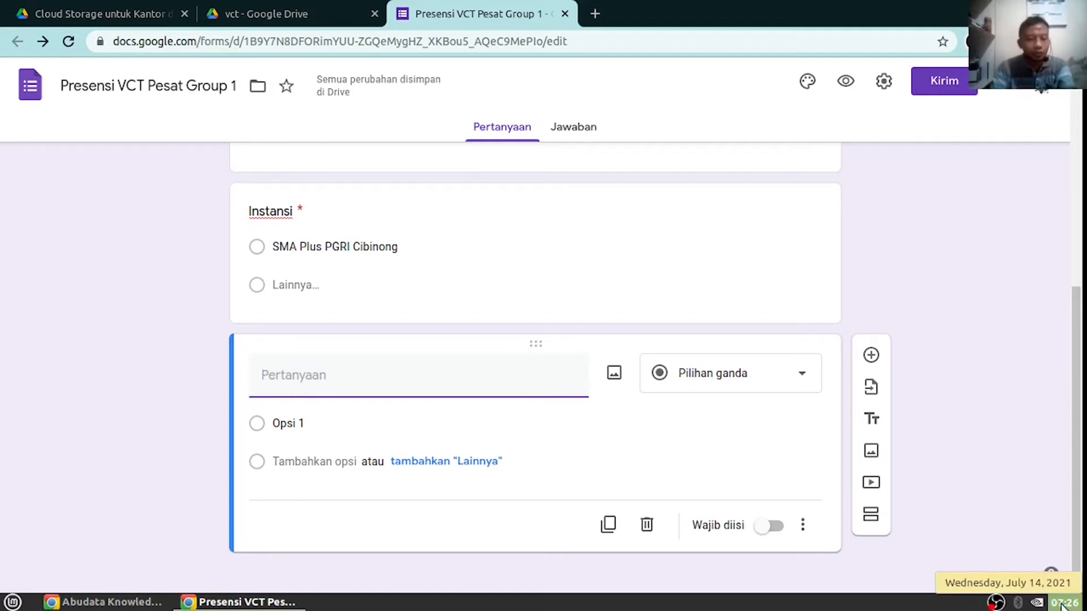
text(What)
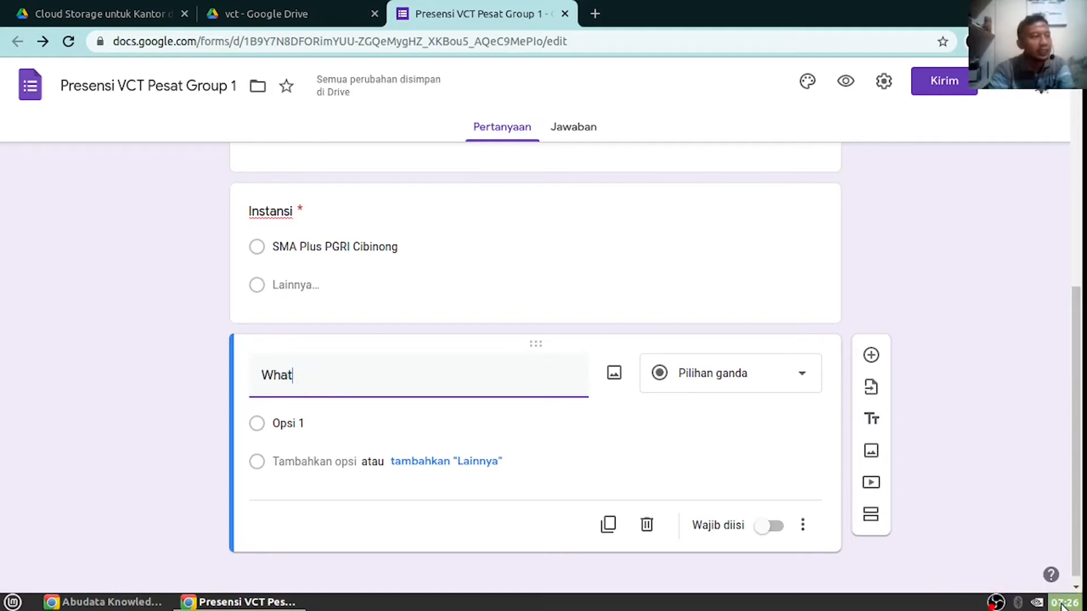
text(sApp)
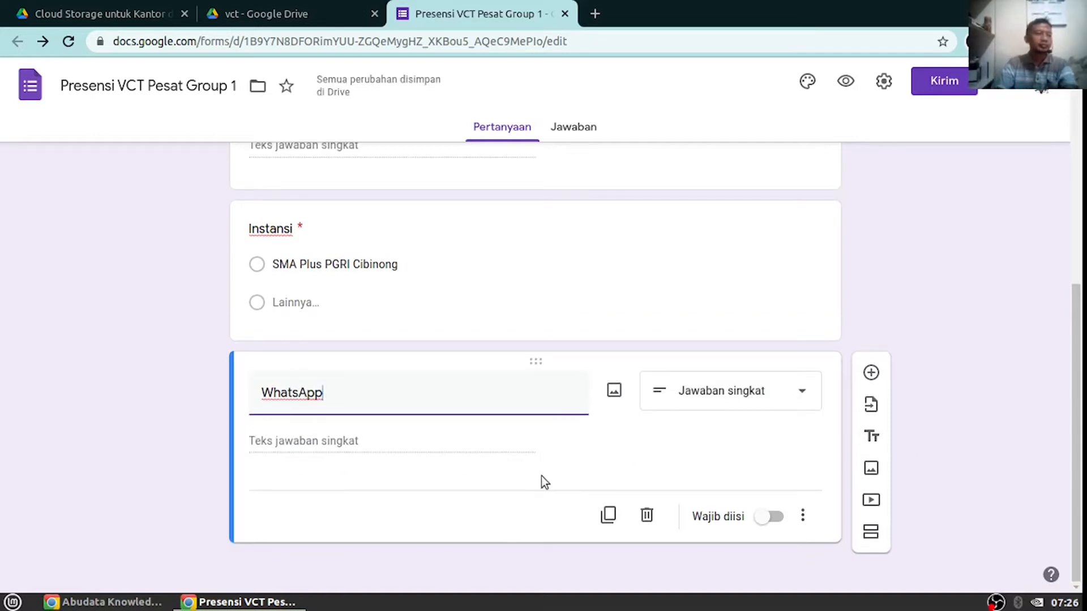
click(772, 518)
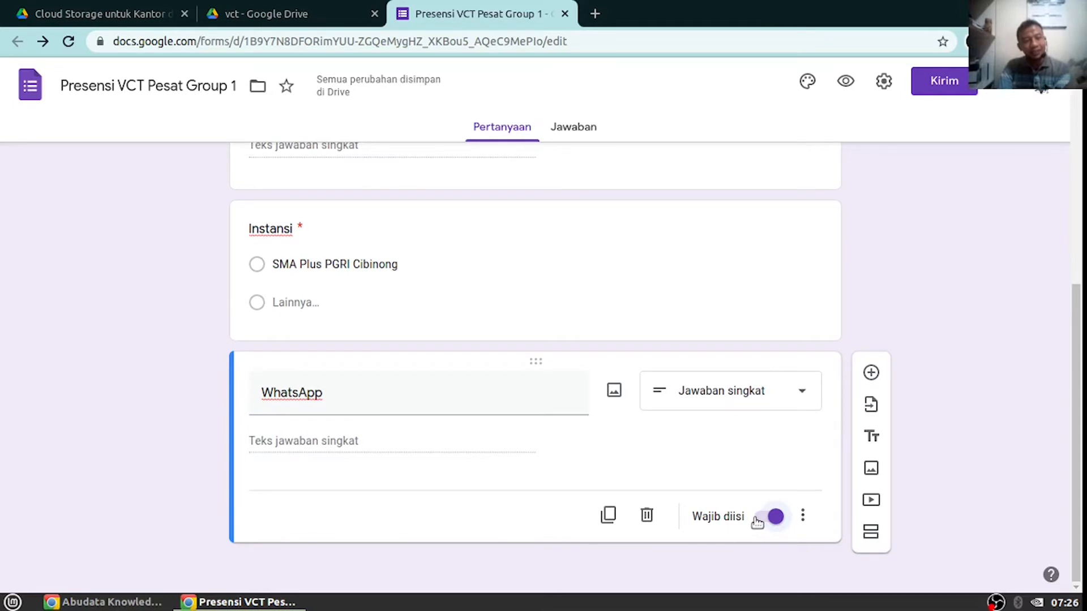
click(758, 521)
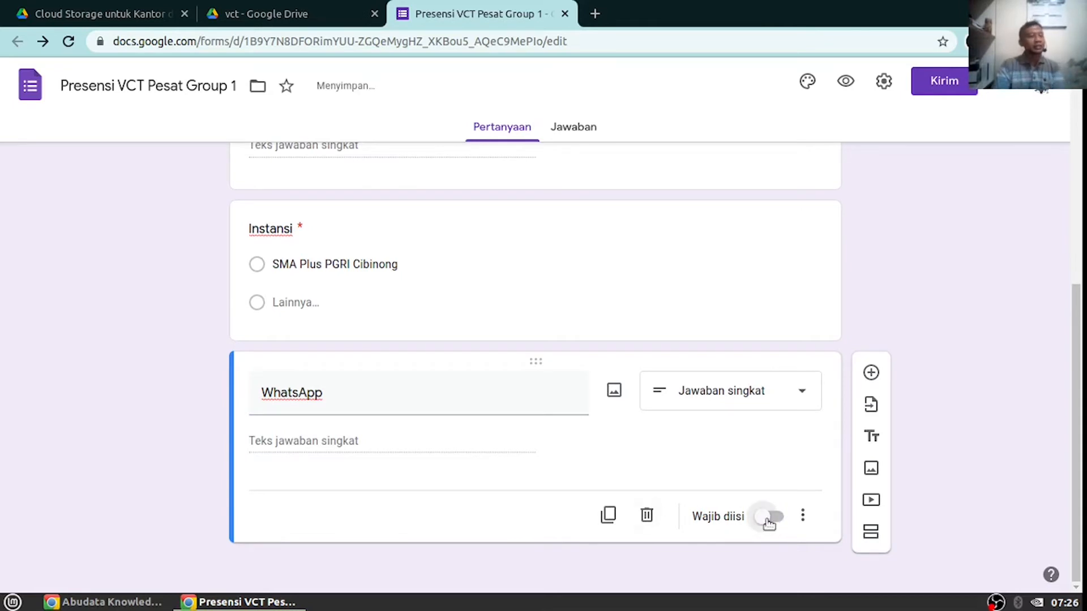
Add a new question titled 'Peran dalam vicon' and change its first option to 'Presenter'
click(872, 374)
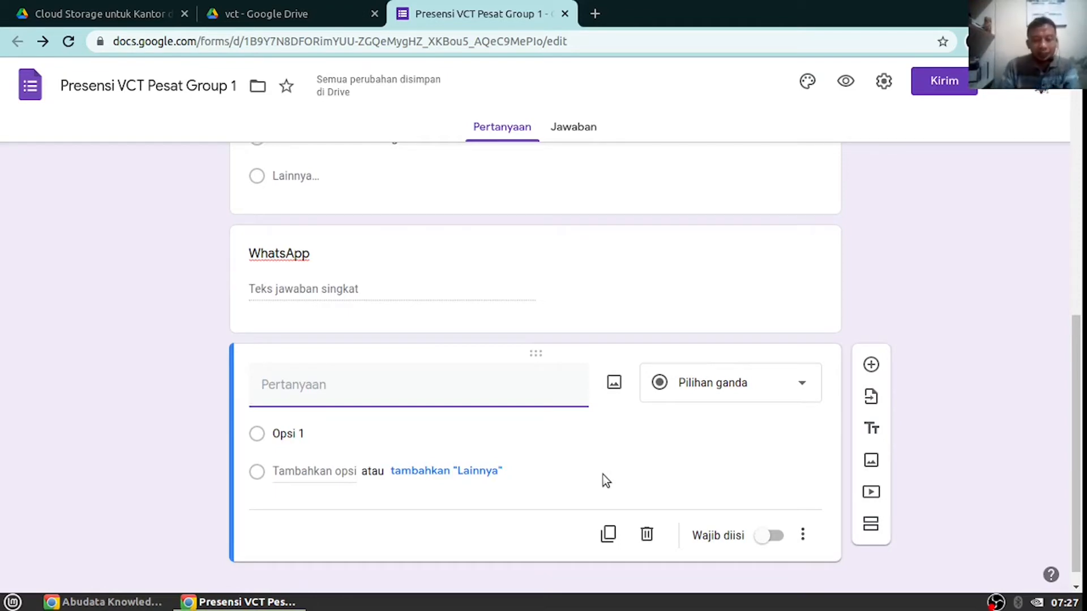
text(Peran)
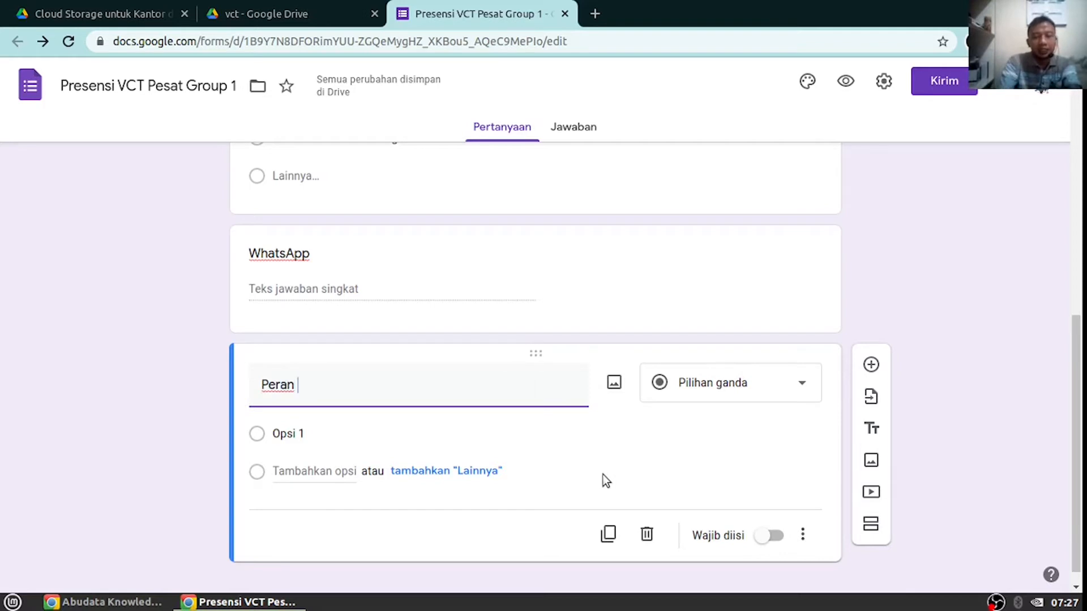
text( dalam )
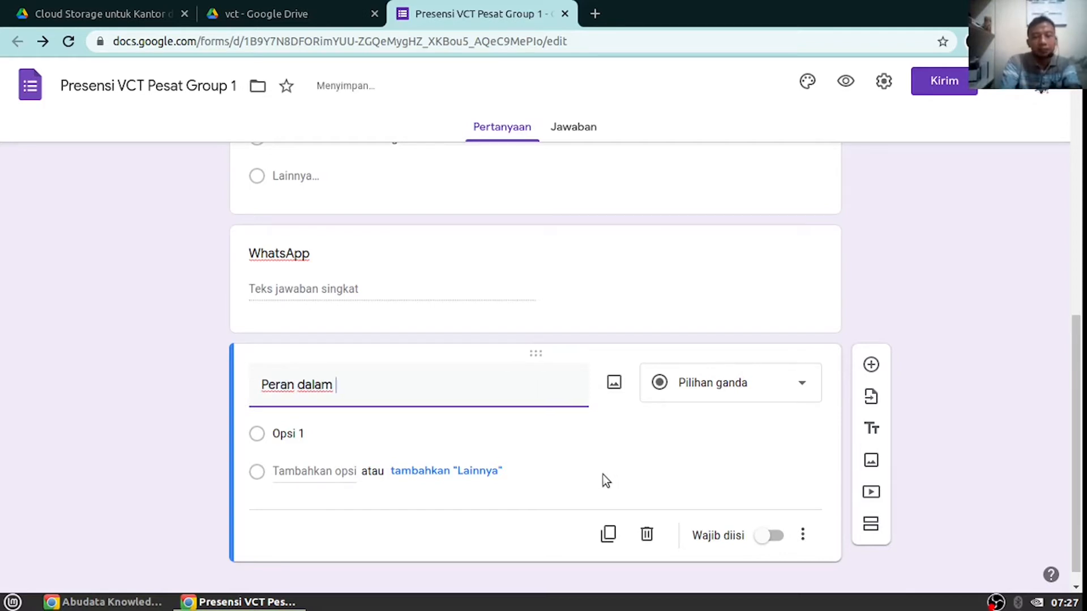
text(Vicon)
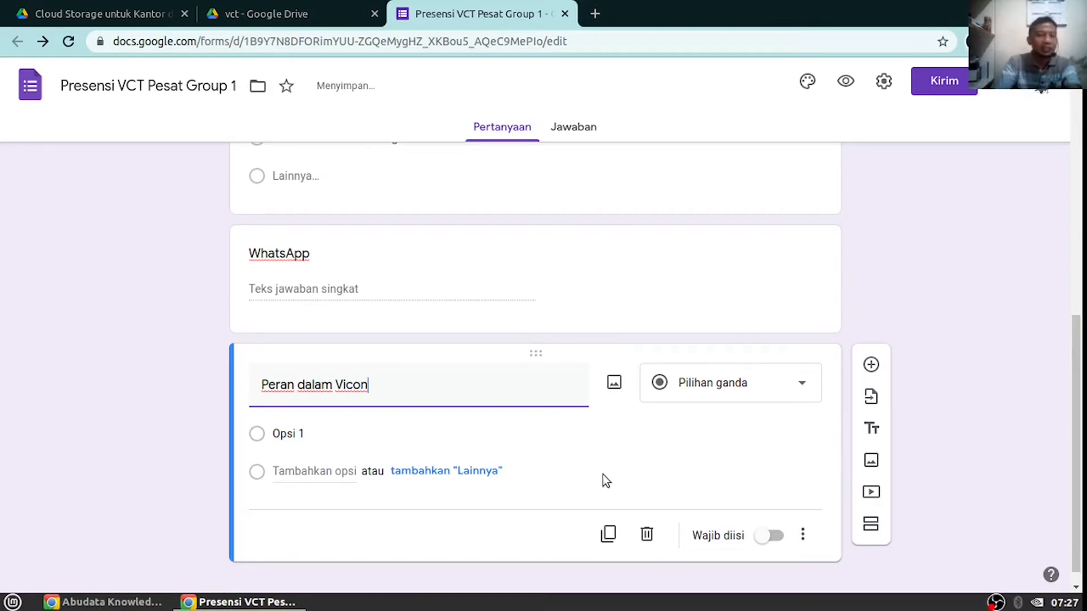
key(BackSpace)
text(v)
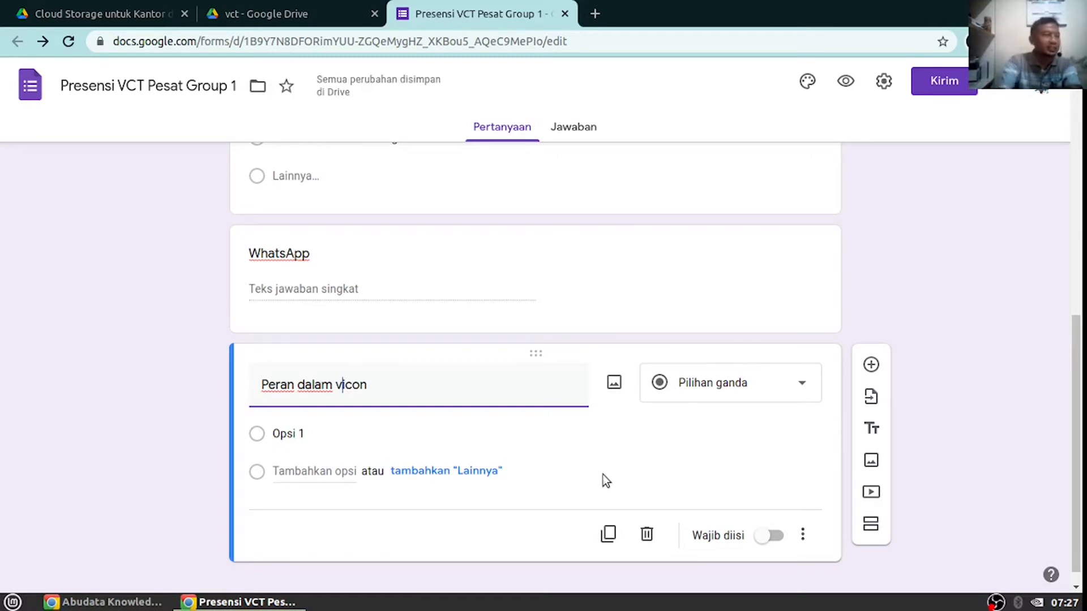
click(322, 436)
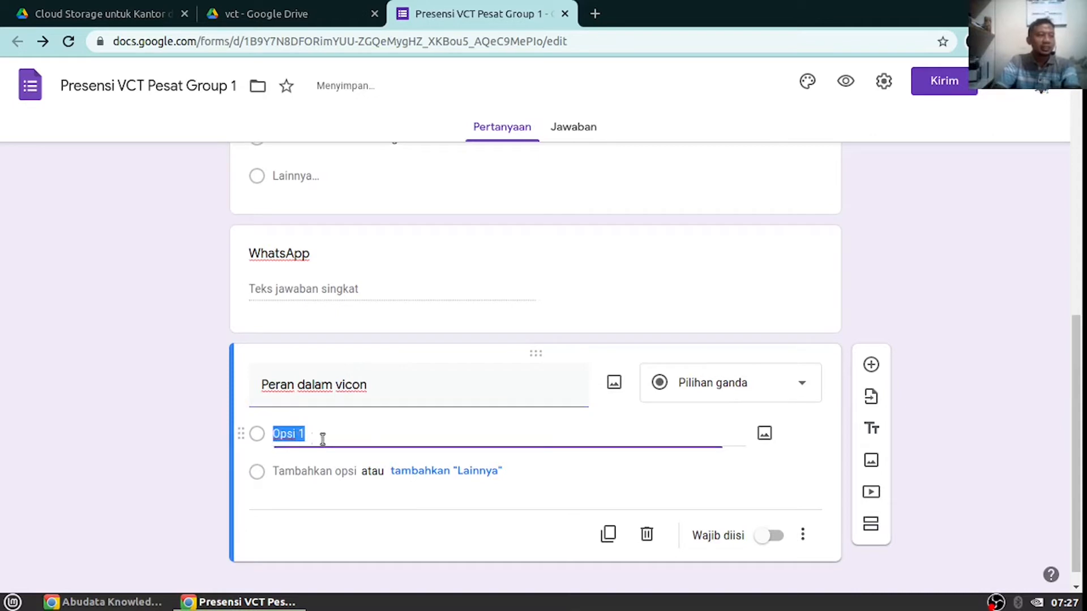
text(Presenter)
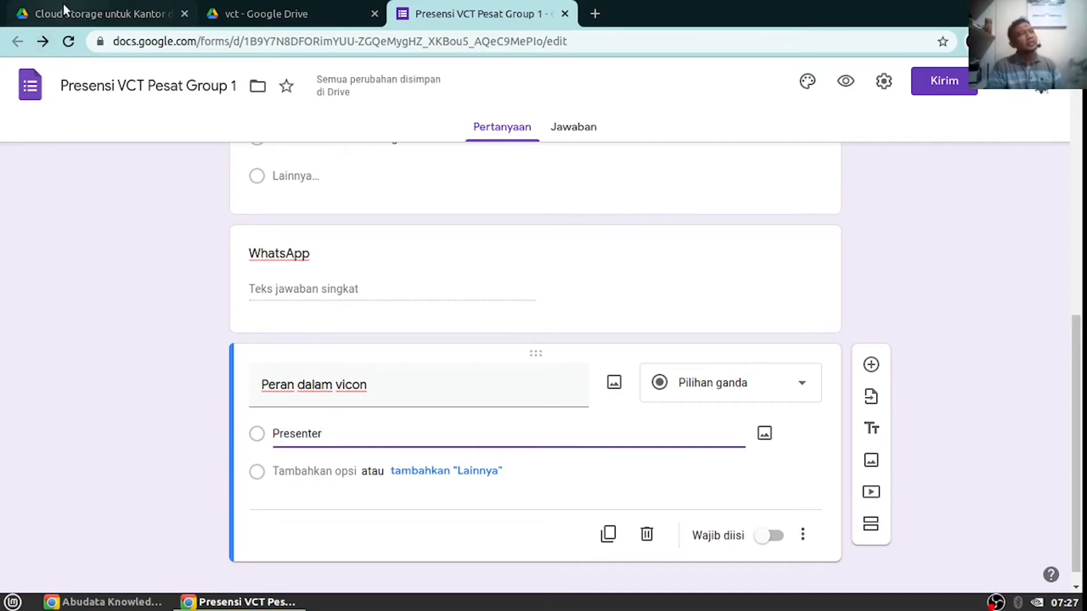
On the Abudata Knowledge Sharing form, pick Grup Alumni RGI, then Grup Pesat
click(110, 603)
scroll(333, 288, up, 5)
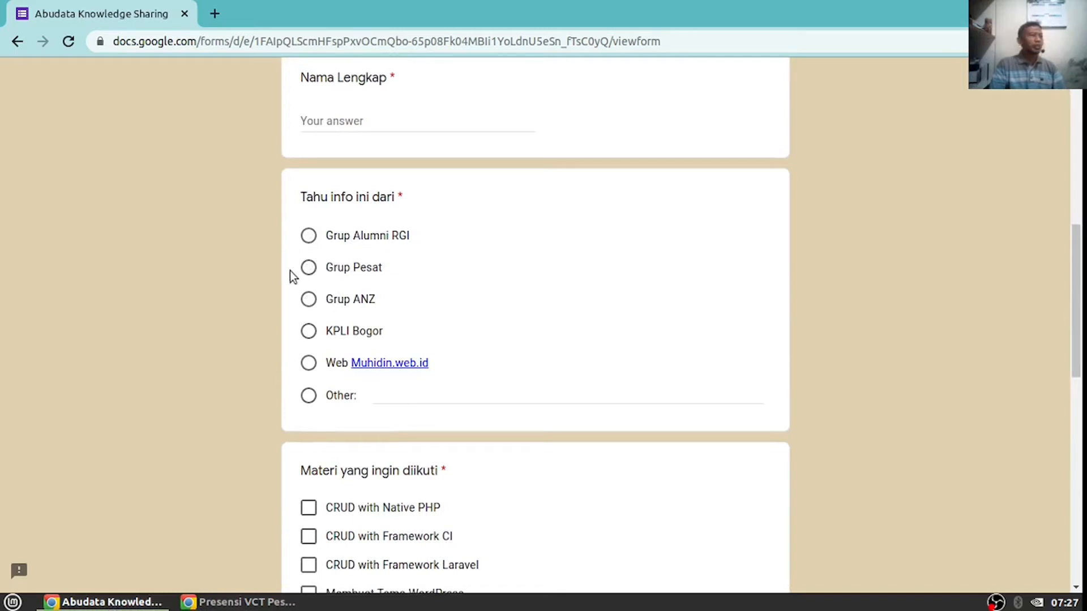
scroll(388, 350, down, 4)
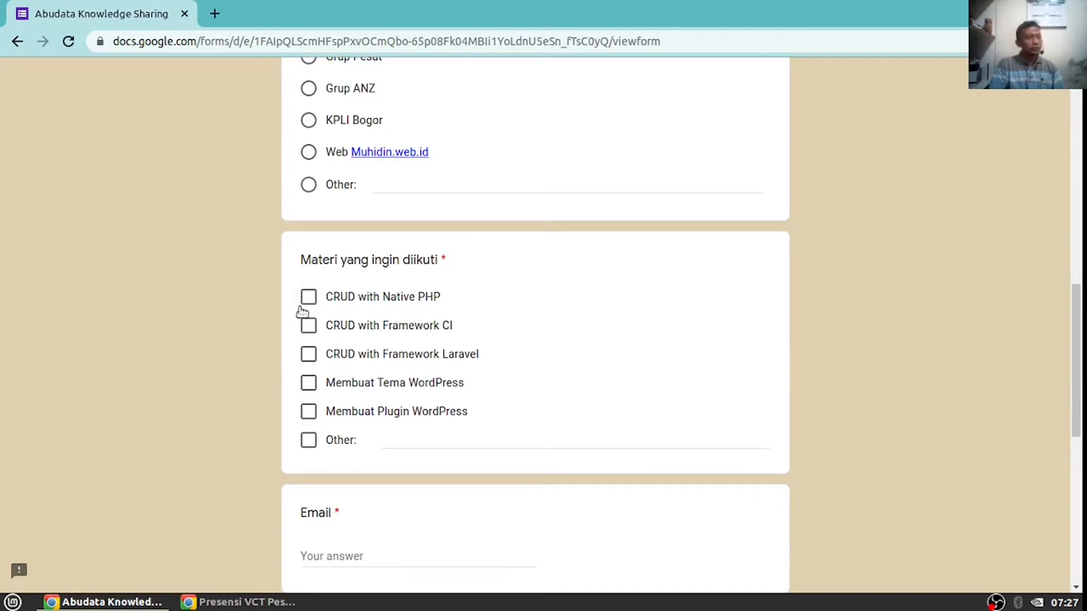
scroll(308, 310, up, 3)
click(309, 151)
click(309, 184)
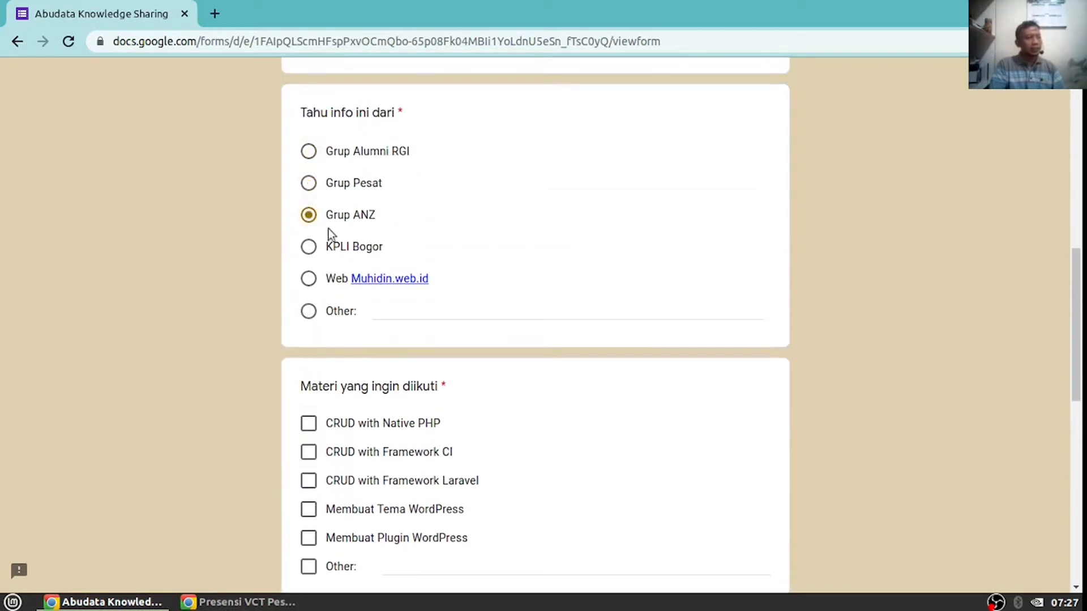
Tick and untick the CRUD, WordPress and Other checkboxes, then return to the Presensi editor
scroll(328, 232, down, 3)
click(309, 255)
click(309, 284)
click(309, 312)
click(308, 340)
click(309, 369)
click(308, 398)
click(309, 398)
click(308, 369)
click(308, 340)
click(308, 311)
click(308, 283)
click(309, 254)
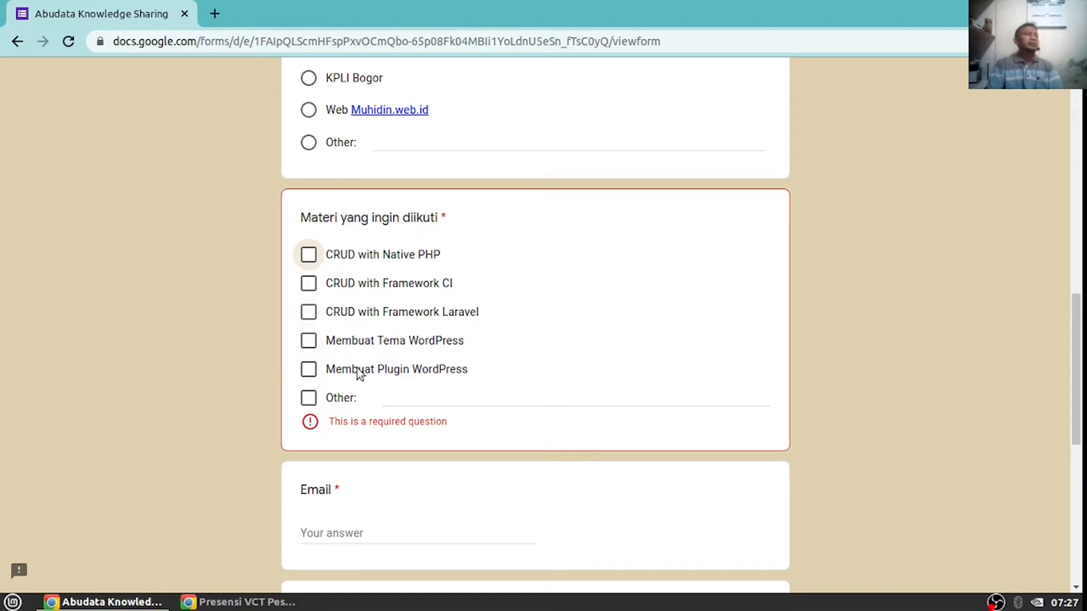
click(238, 601)
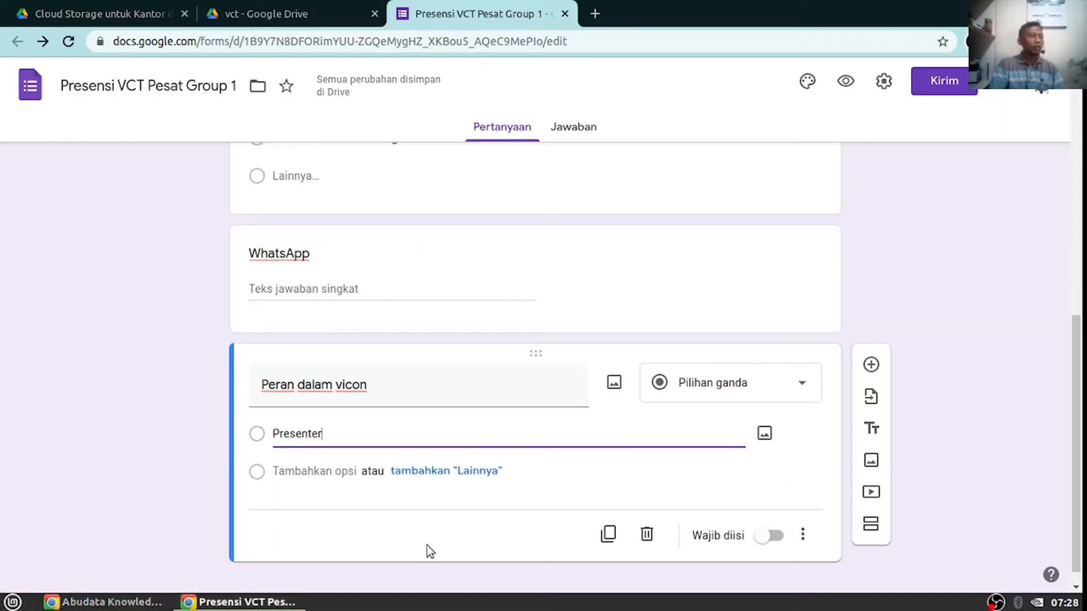
Keep the question as multiple choice and add the options Moderator, Host and Instruktur
click(713, 390)
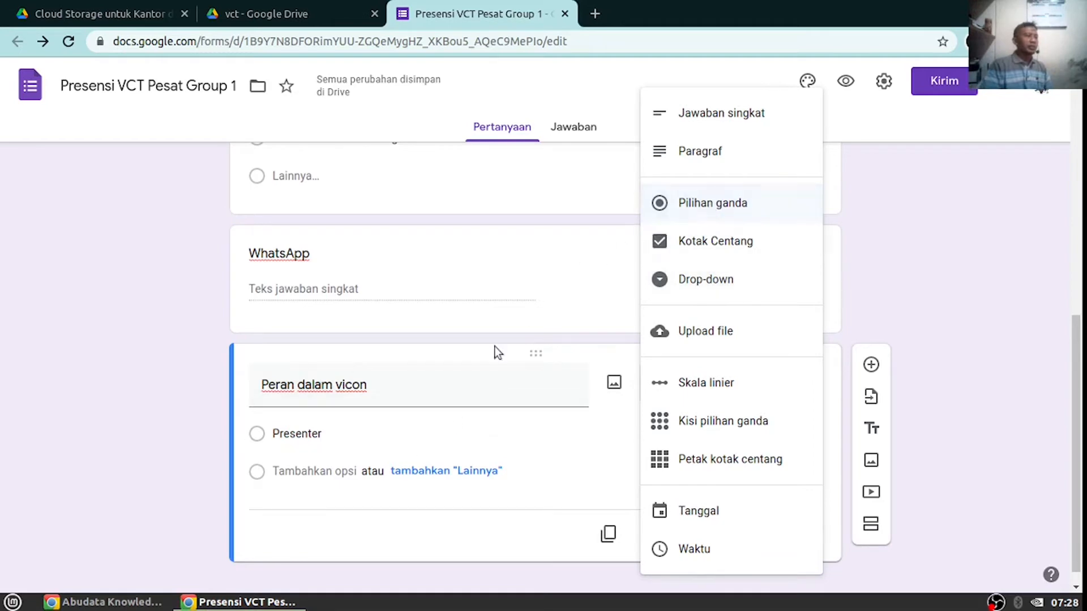
click(334, 433)
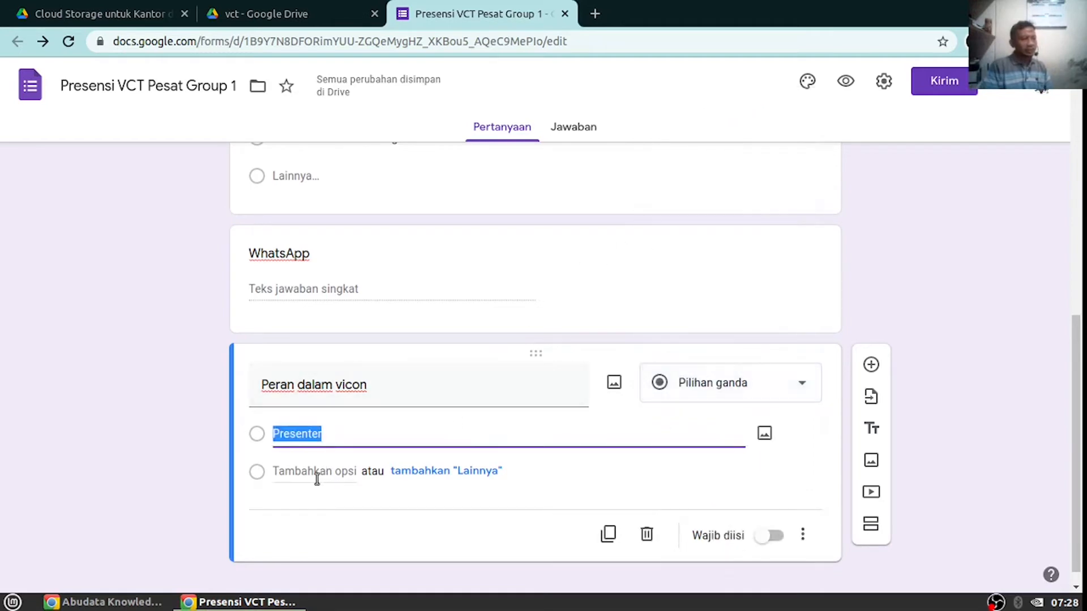
click(315, 477)
text(Moderator)
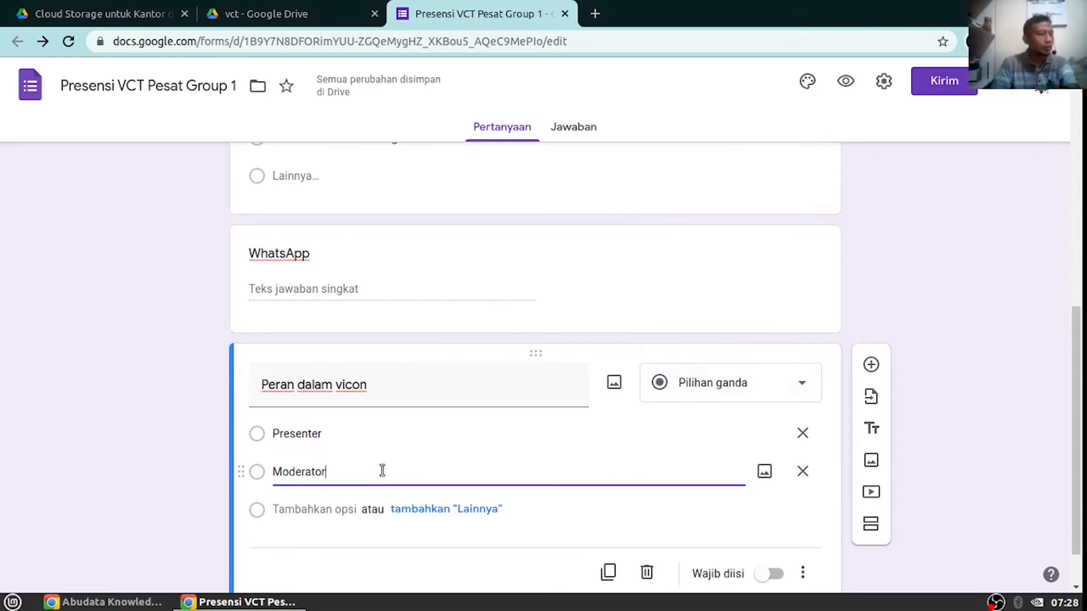
click(304, 510)
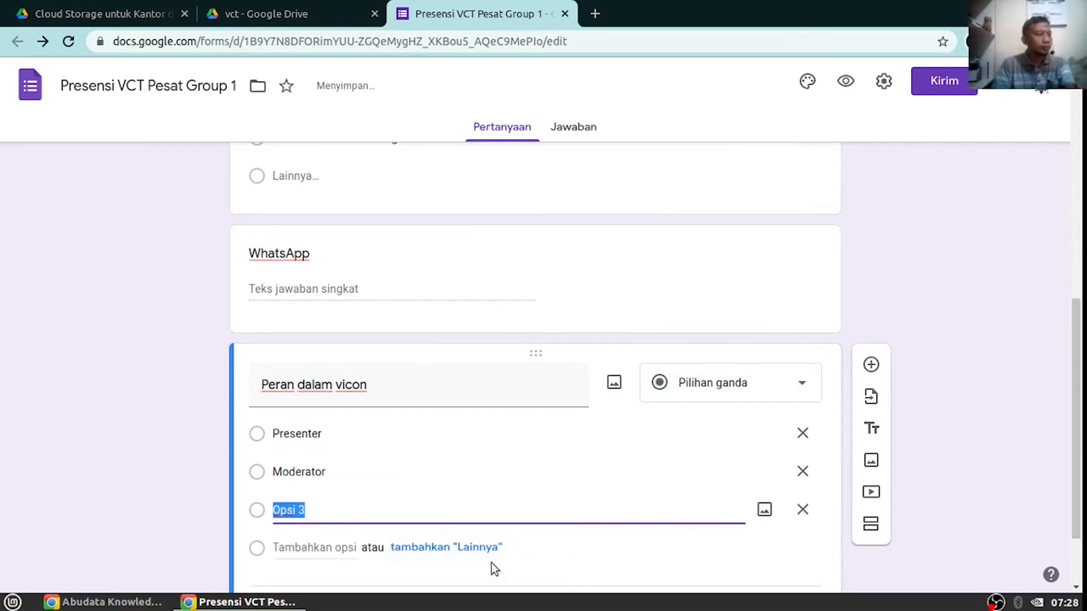
text(Host)
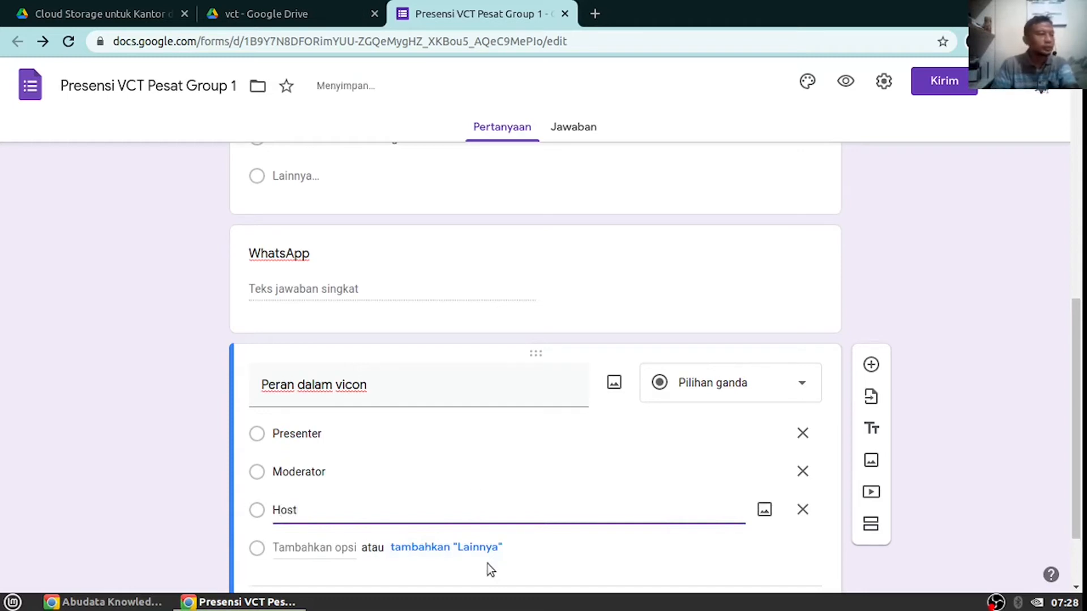
scroll(488, 563, down, 3)
click(312, 463)
text(Instruktur)
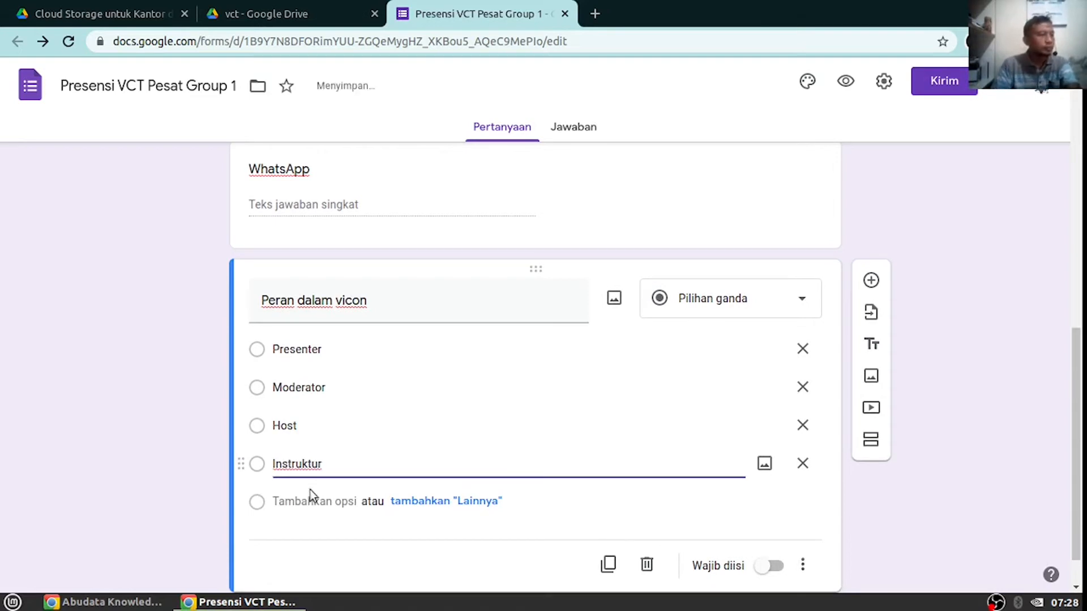
Add the options Peserta and Bukan Peserta, and make the question required
click(305, 501)
scroll(490, 429, down, 3)
text(Pese)
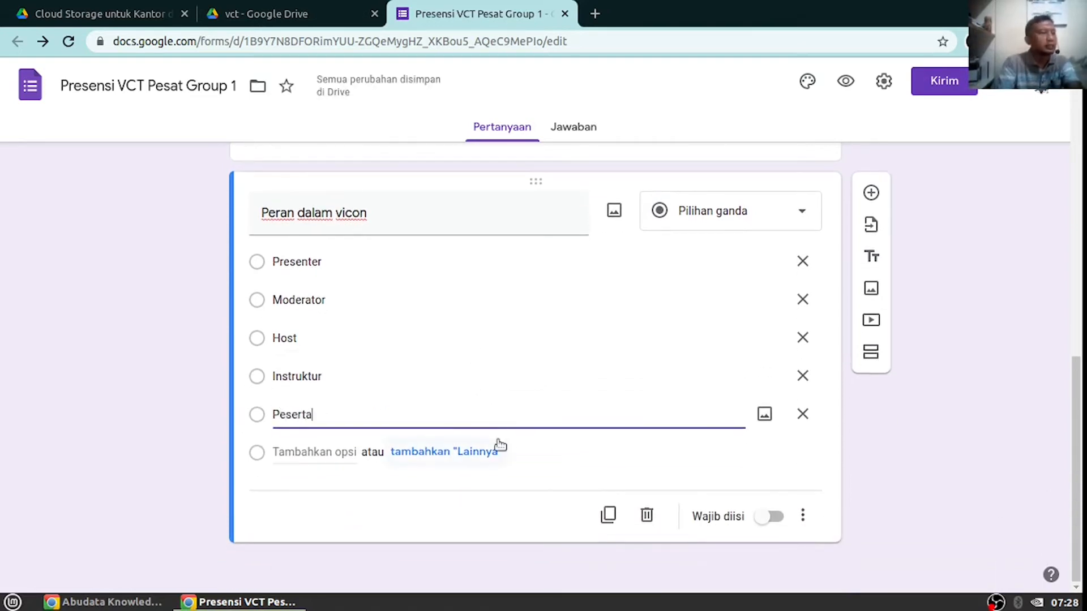
text(rta)
click(328, 452)
text(Buka)
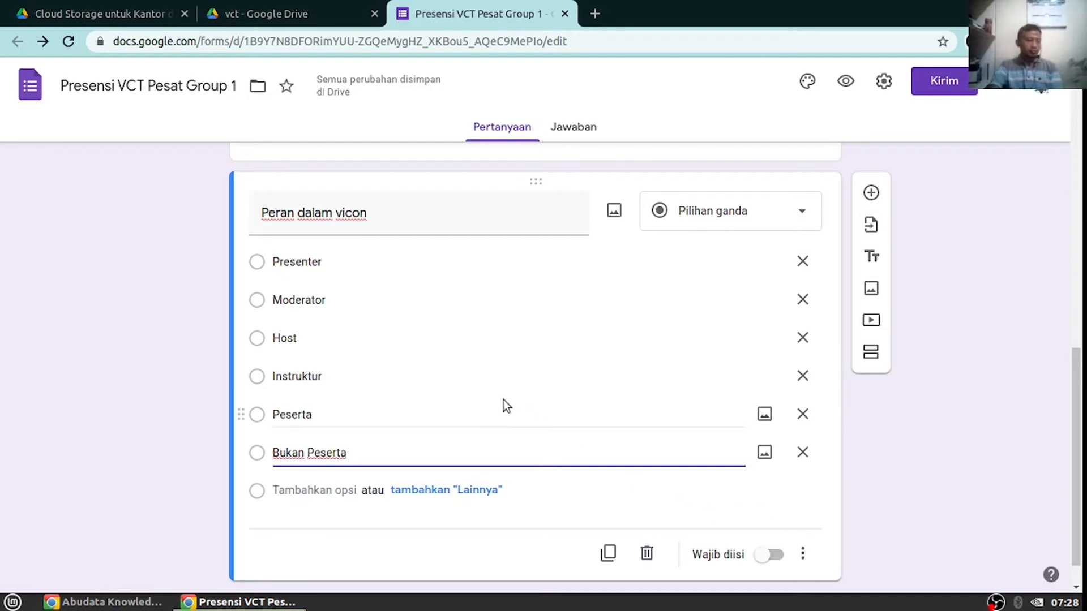
click(770, 556)
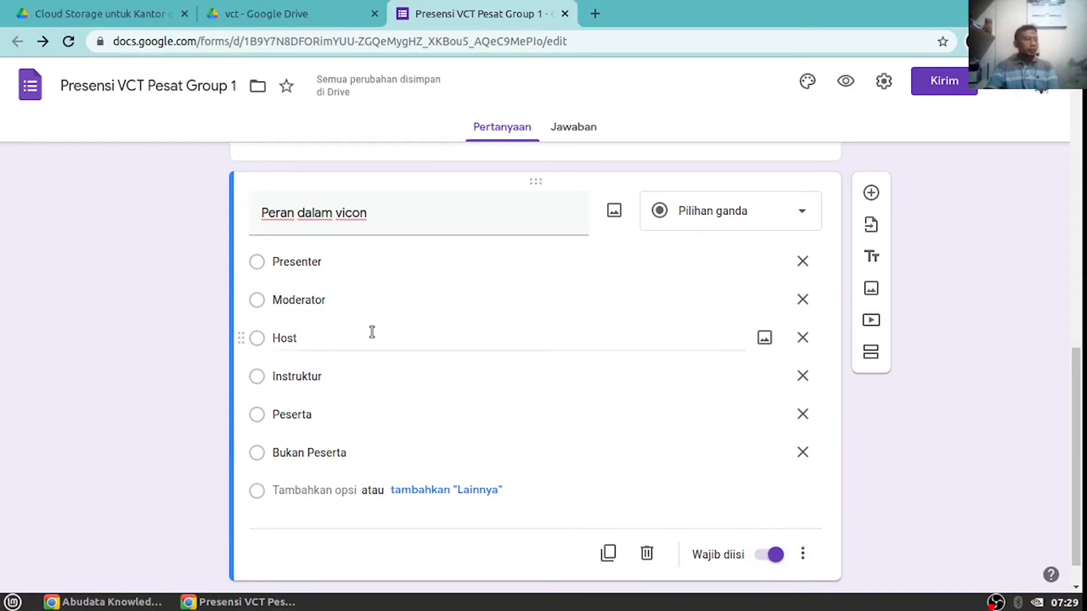
scroll(304, 344, up, 1)
Add a short-answer question 'Nama Instruktur' after Peran dalam vicon and select it for editing
scroll(304, 344, up, 15)
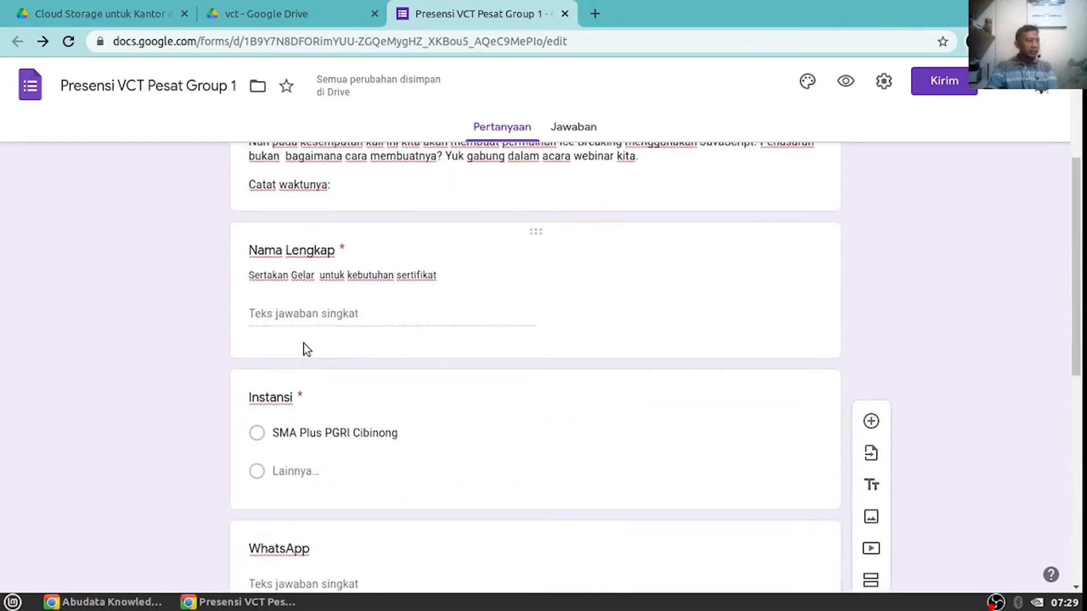
scroll(318, 328, down, 15)
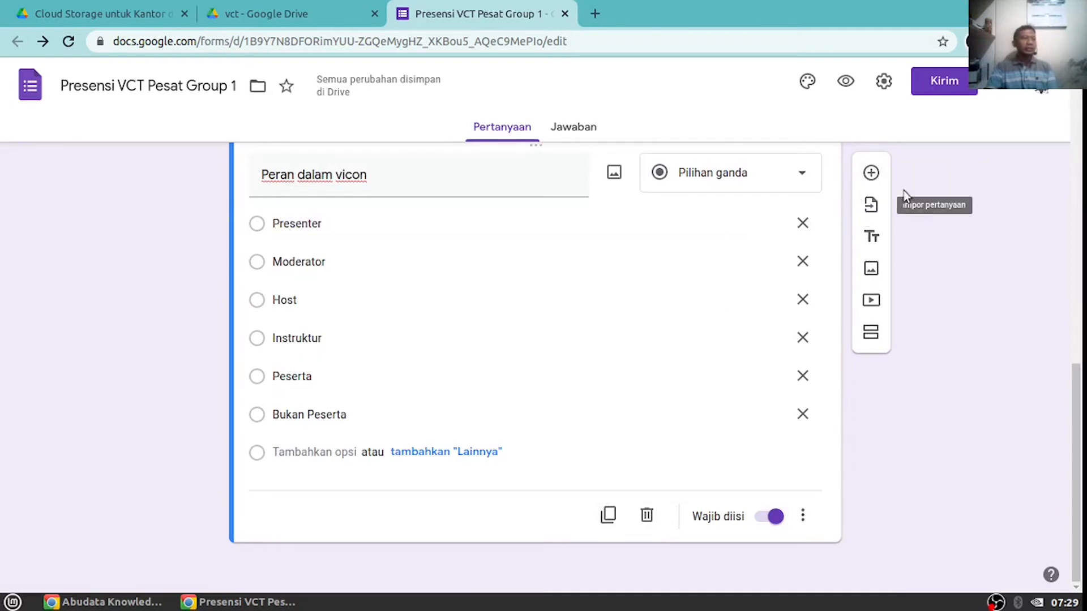
click(871, 174)
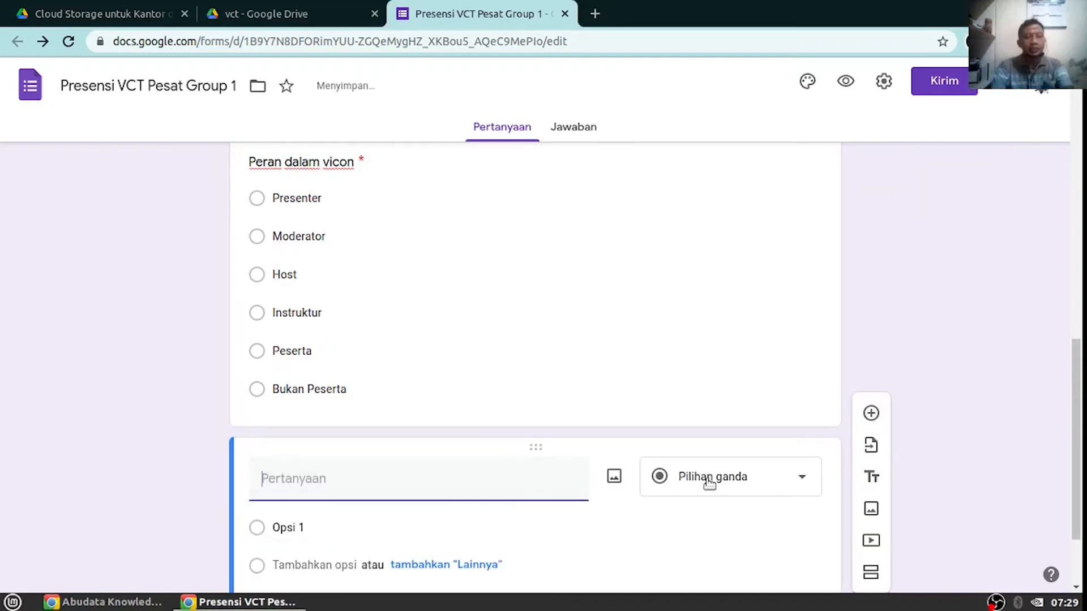
text(Nama Instruktur)
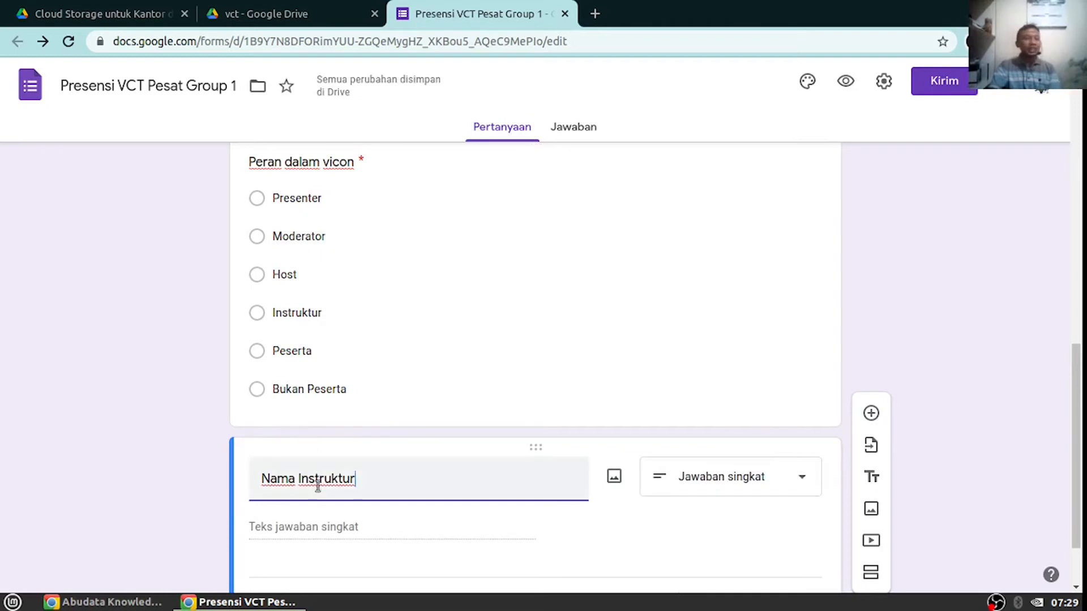
scroll(430, 468, down, 3)
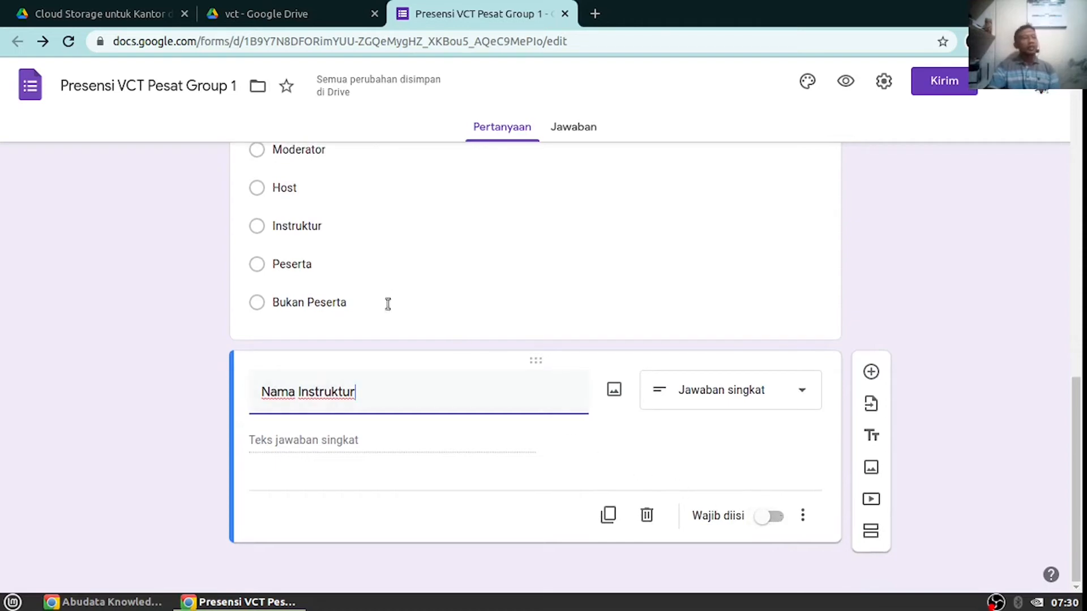
scroll(430, 388, up, 15)
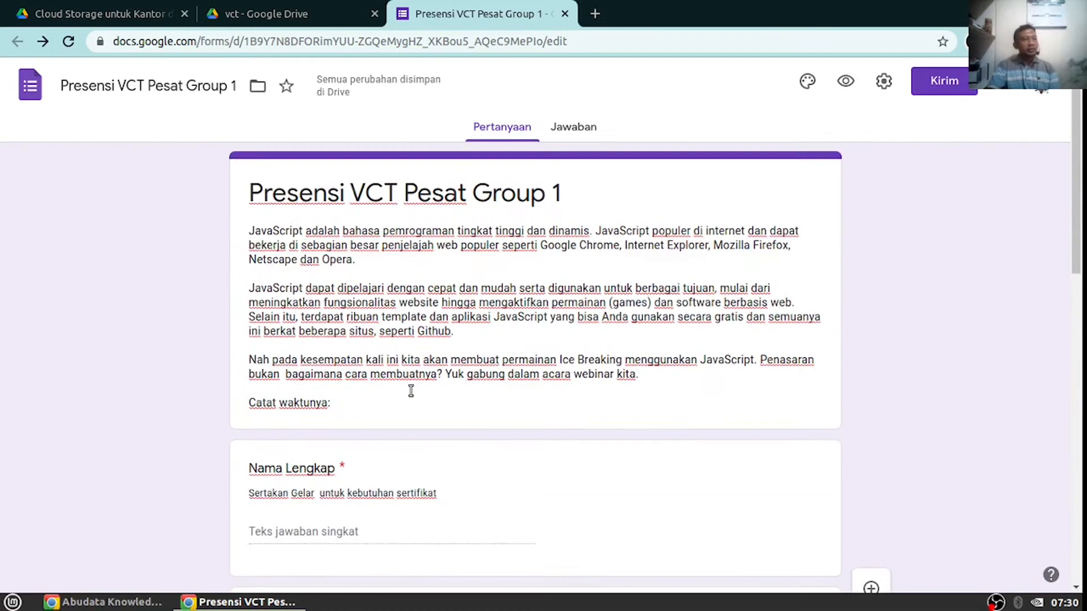
scroll(411, 390, down, 8)
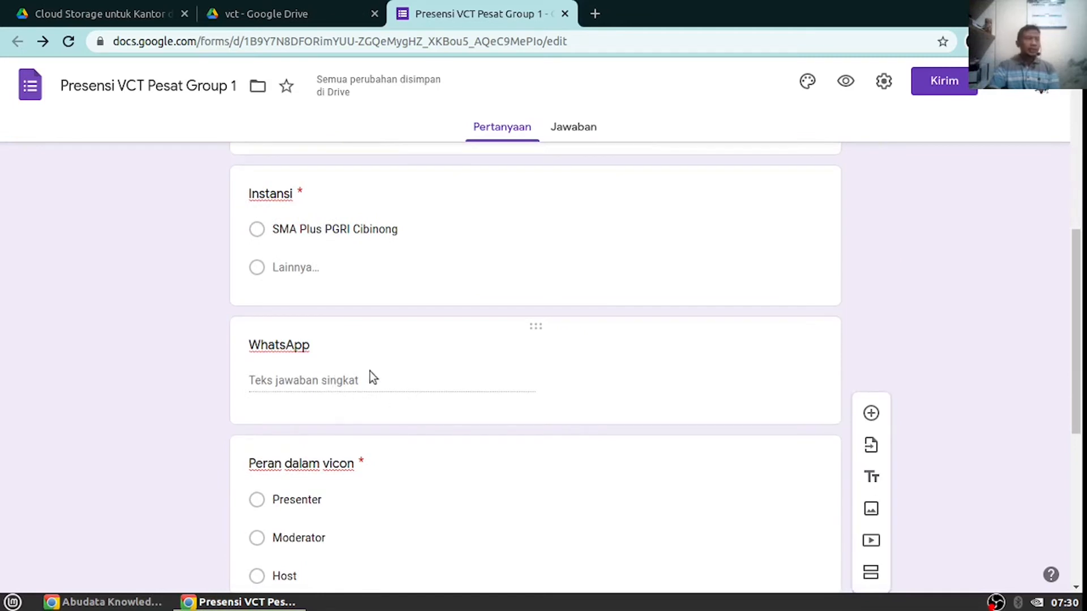
scroll(378, 369, up, 3)
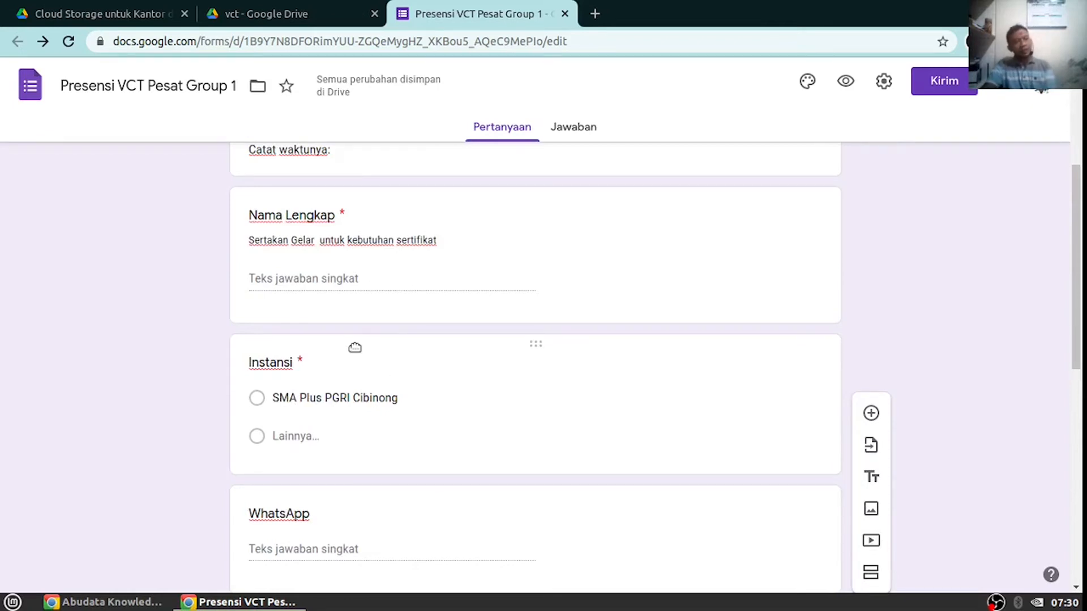
scroll(366, 375, down, 9)
click(367, 378)
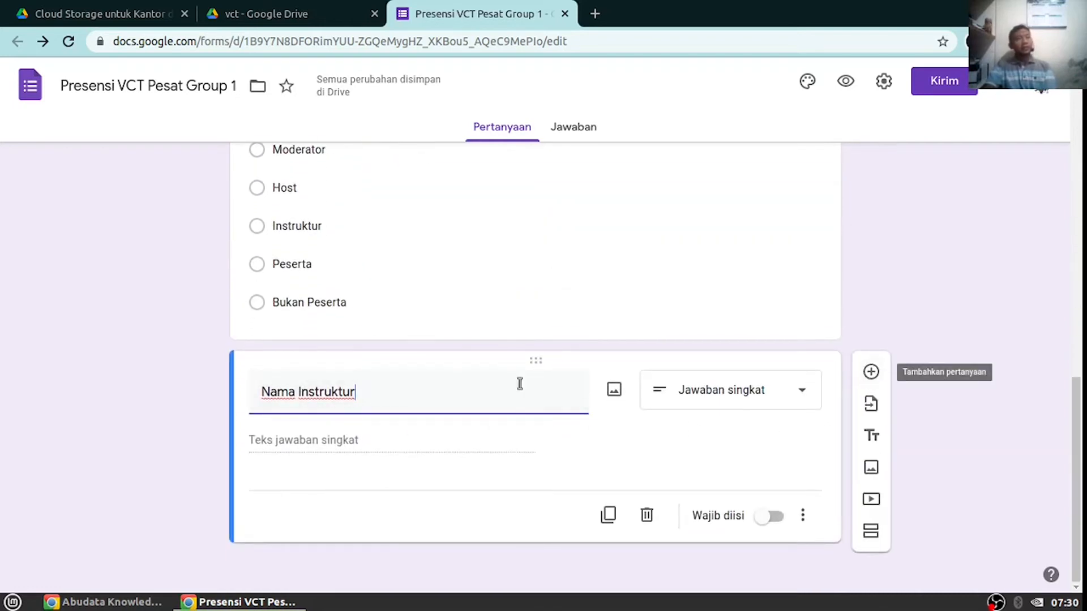
scroll(457, 288, up, 3)
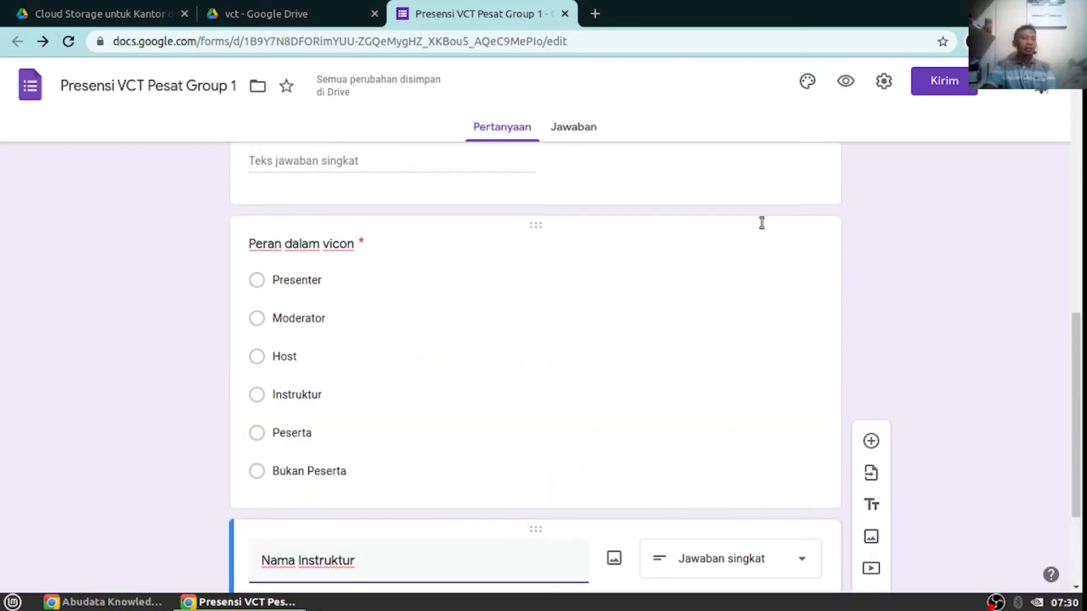
Turn on Kumpulkan email in the form settings, save, then reopen Setelan
click(881, 82)
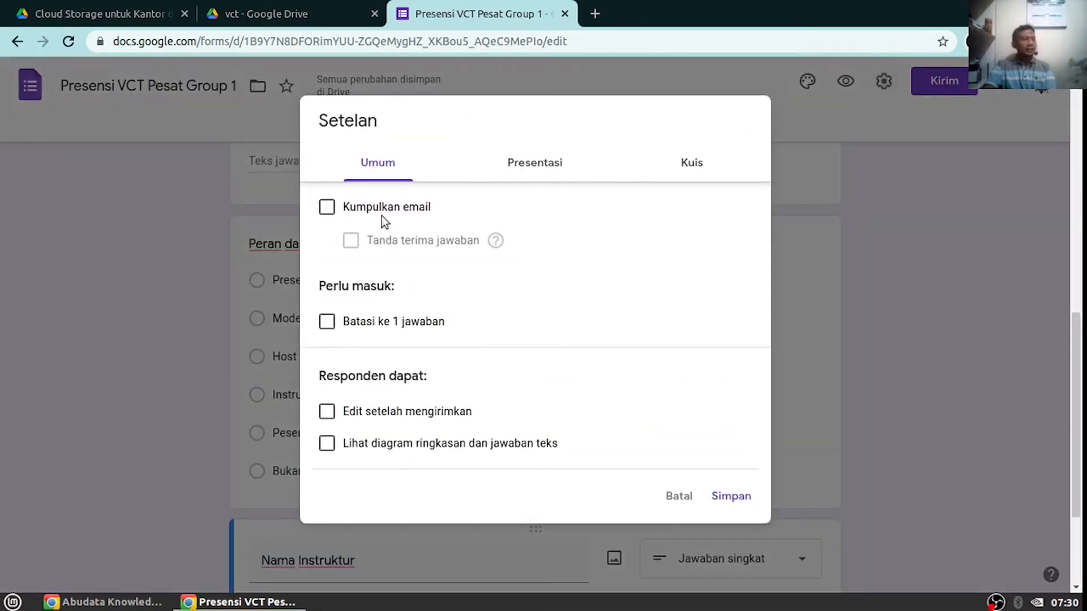
click(326, 209)
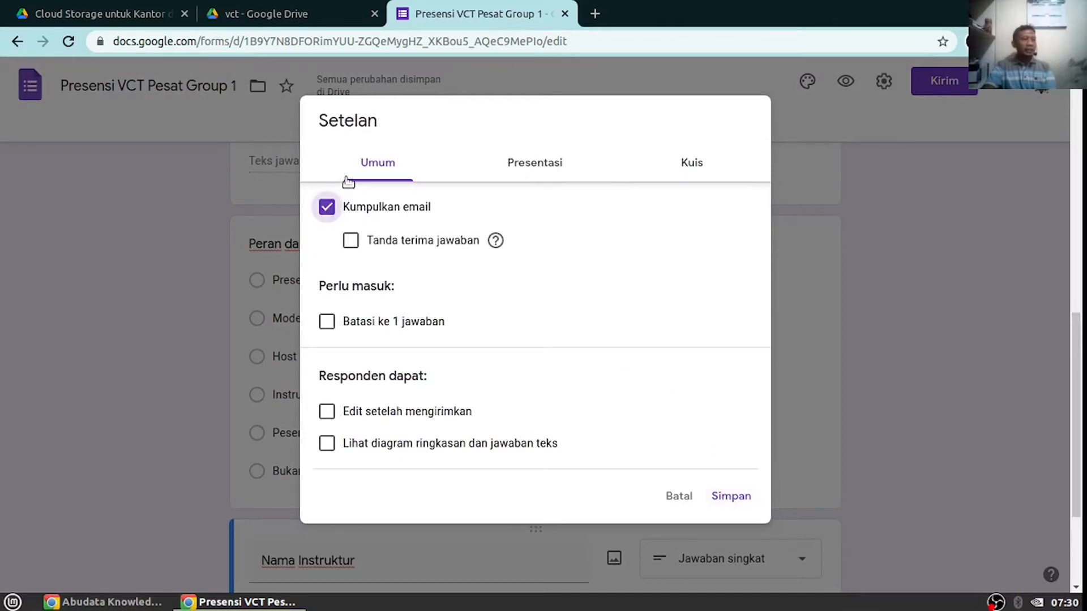
click(731, 496)
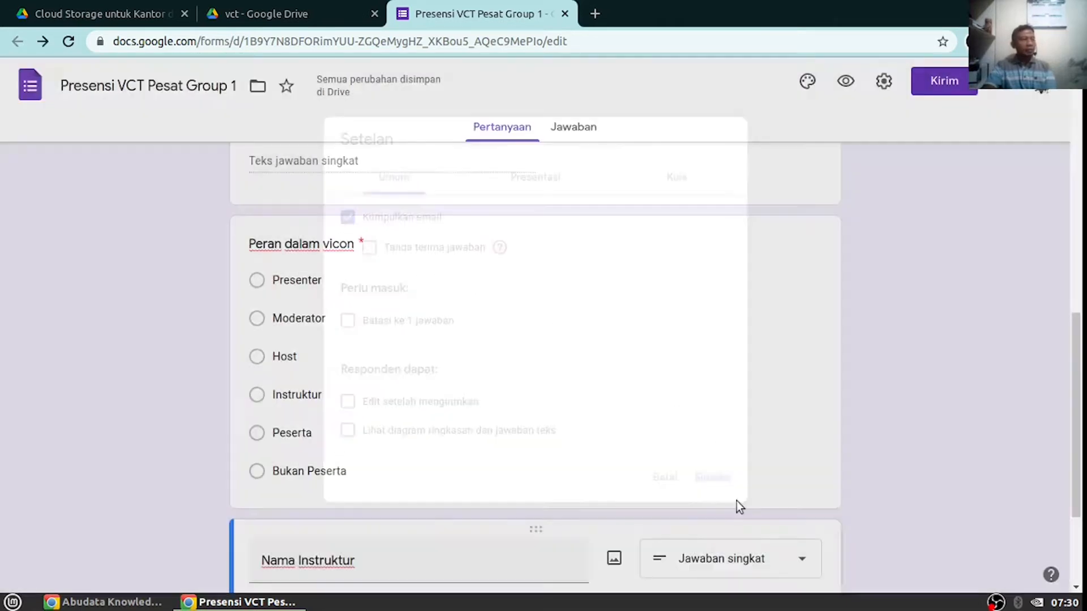
scroll(368, 363, up, 5)
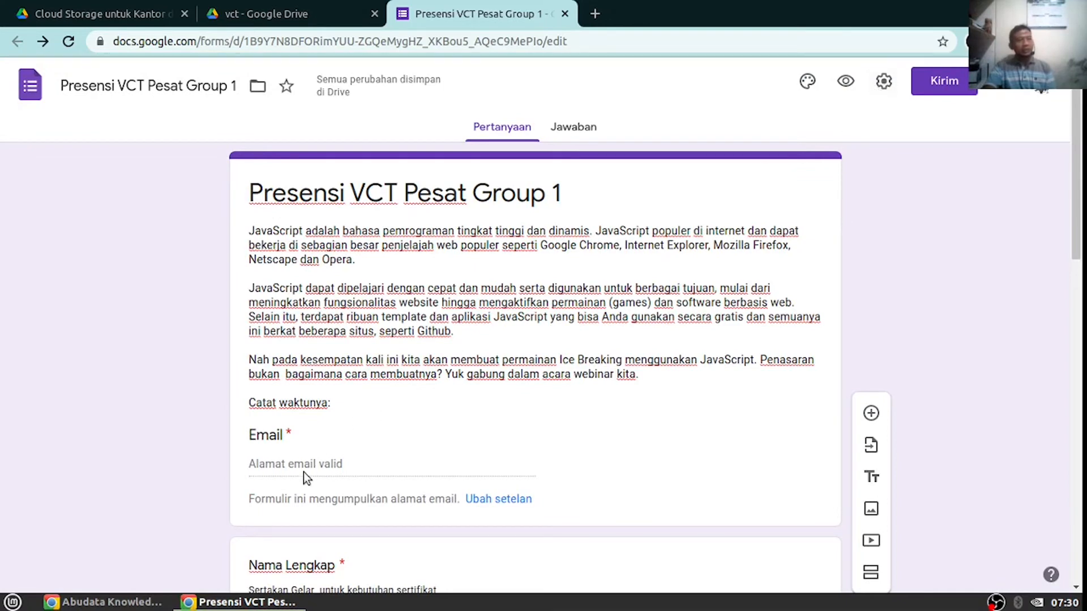
click(884, 81)
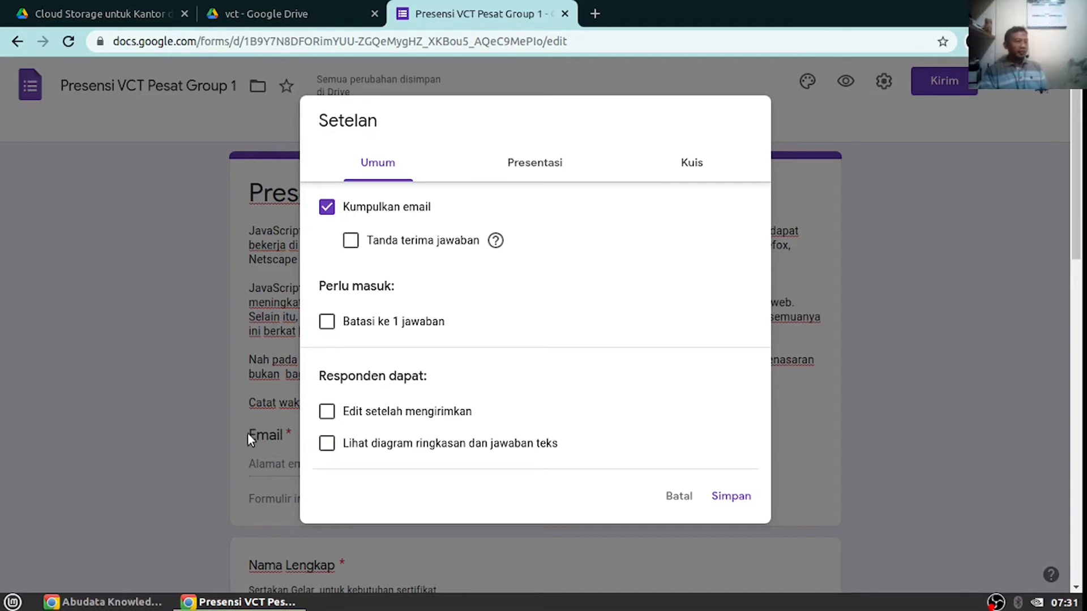
Limit to one response, allow editing after submitting, enable response receipts, and save the settings
click(327, 323)
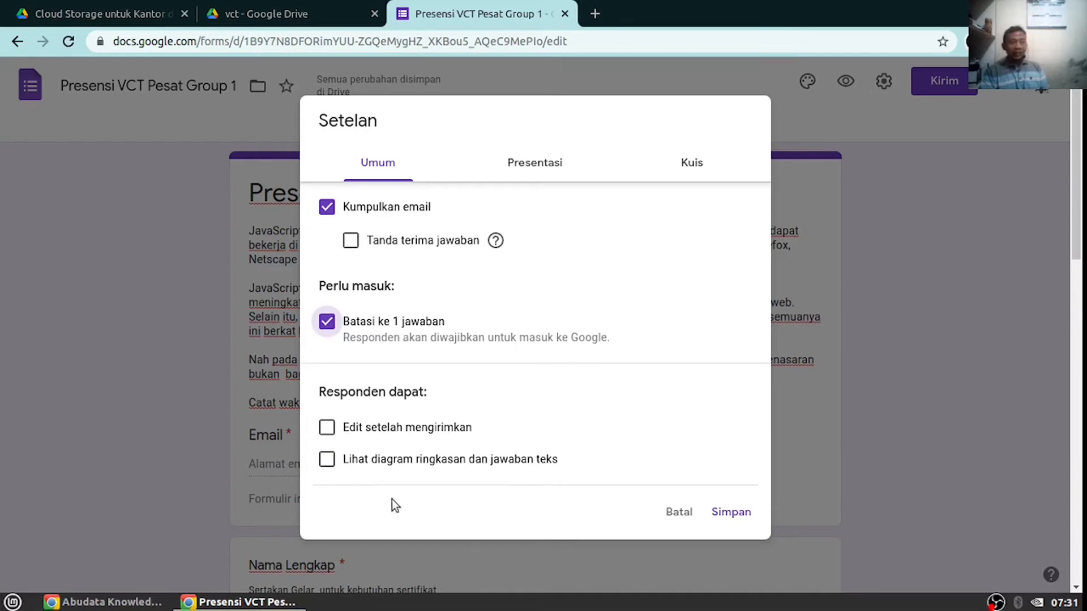
click(324, 429)
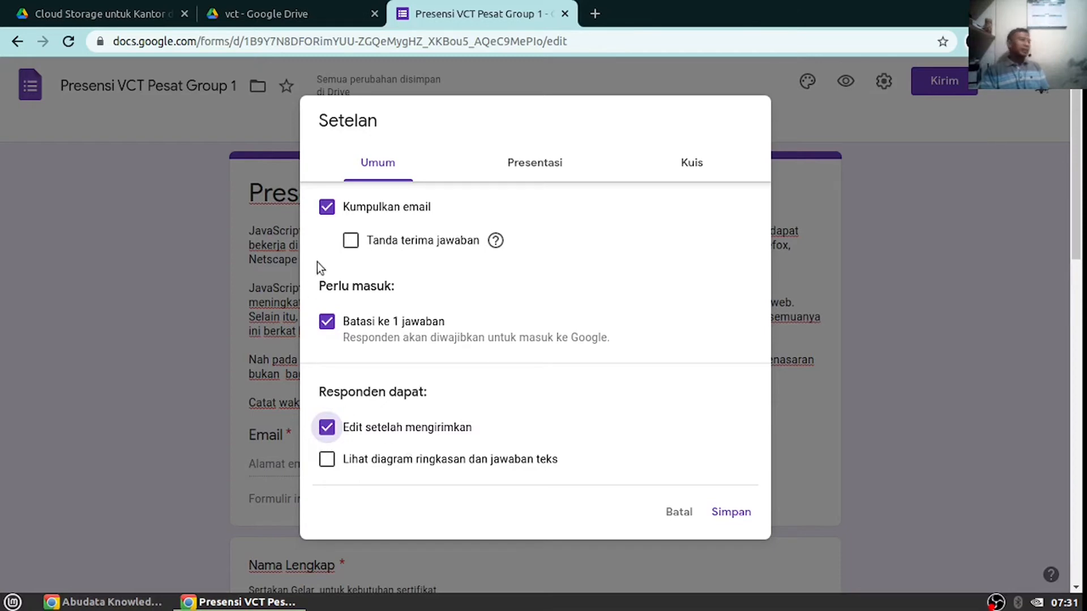
click(351, 242)
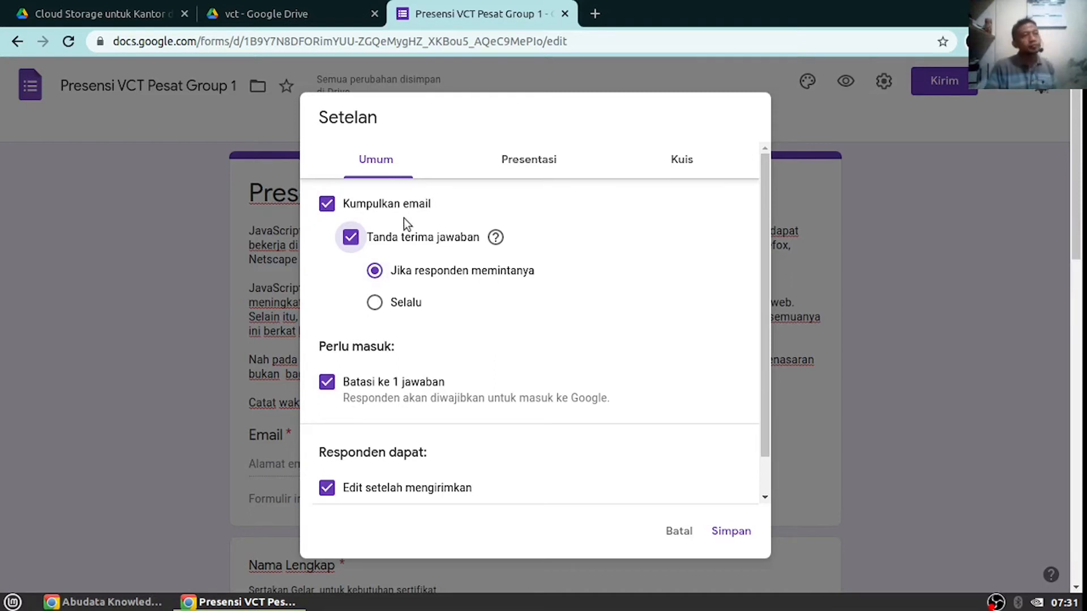
click(538, 166)
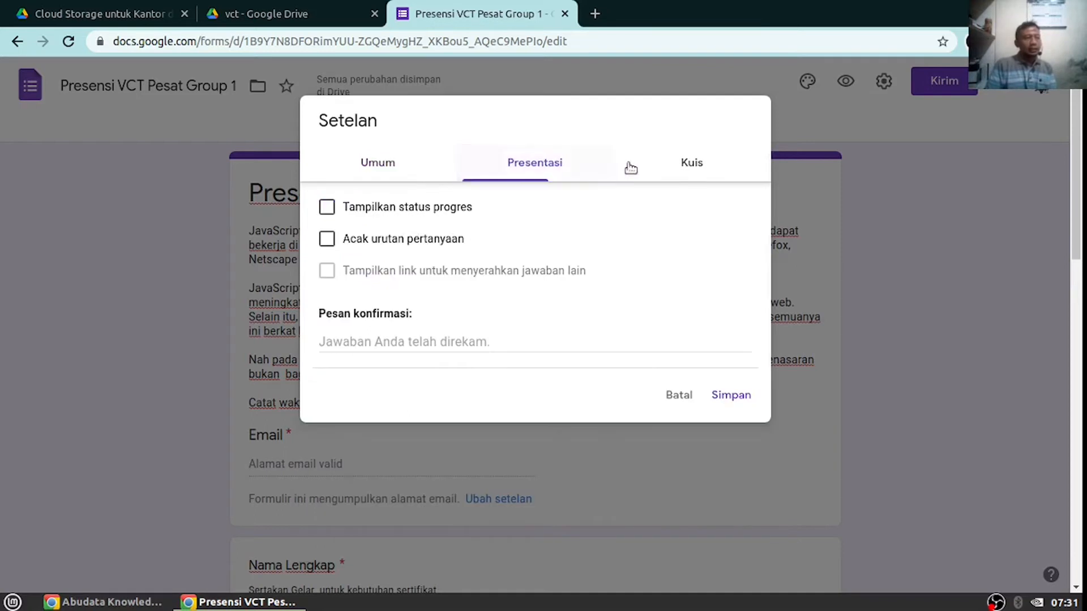
click(684, 163)
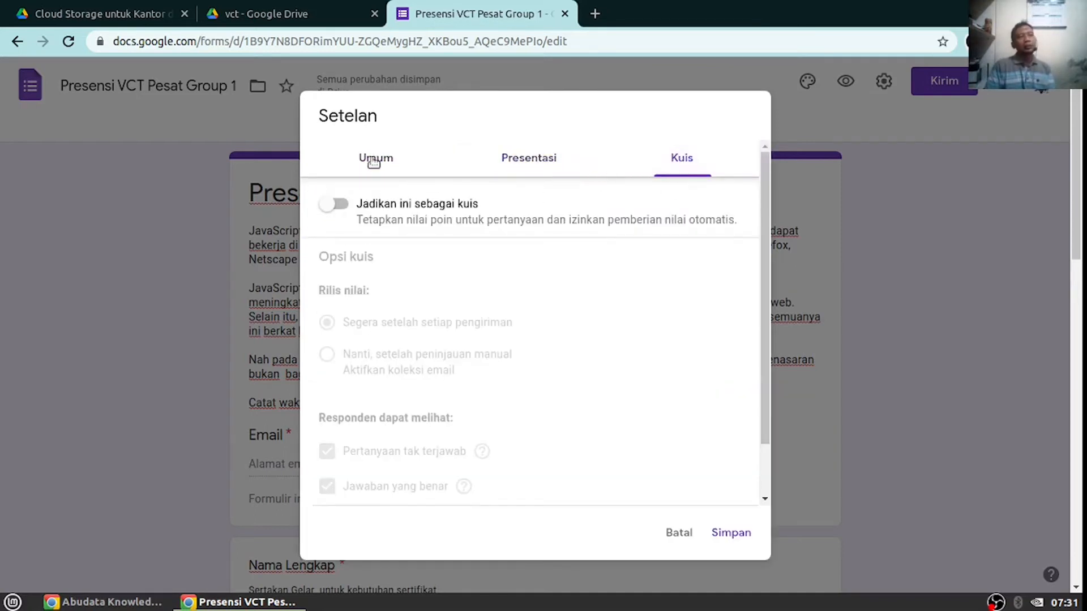
click(375, 163)
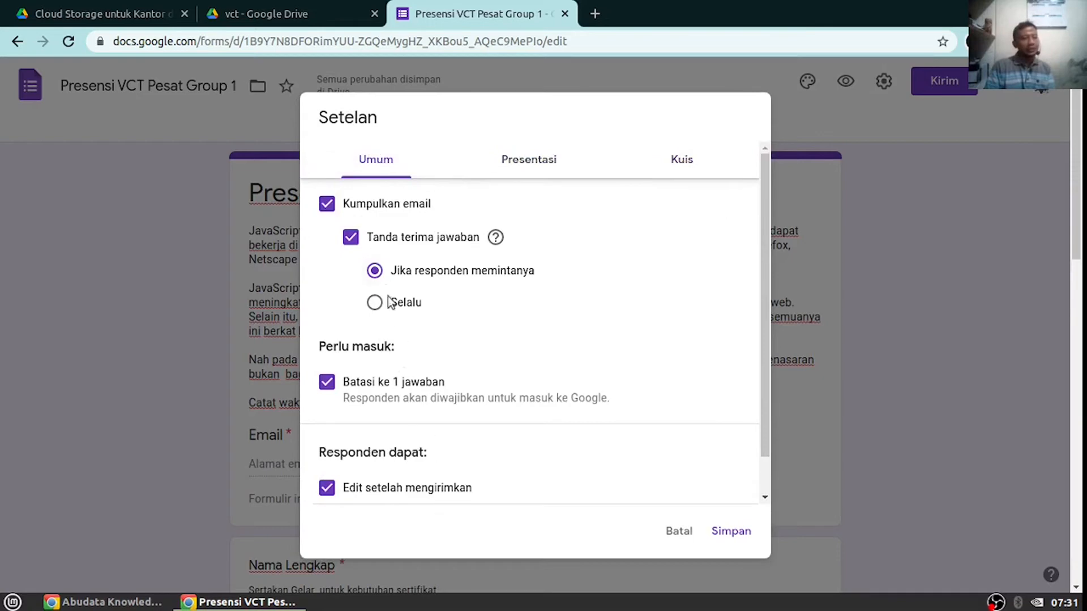
scroll(376, 293, down, 2)
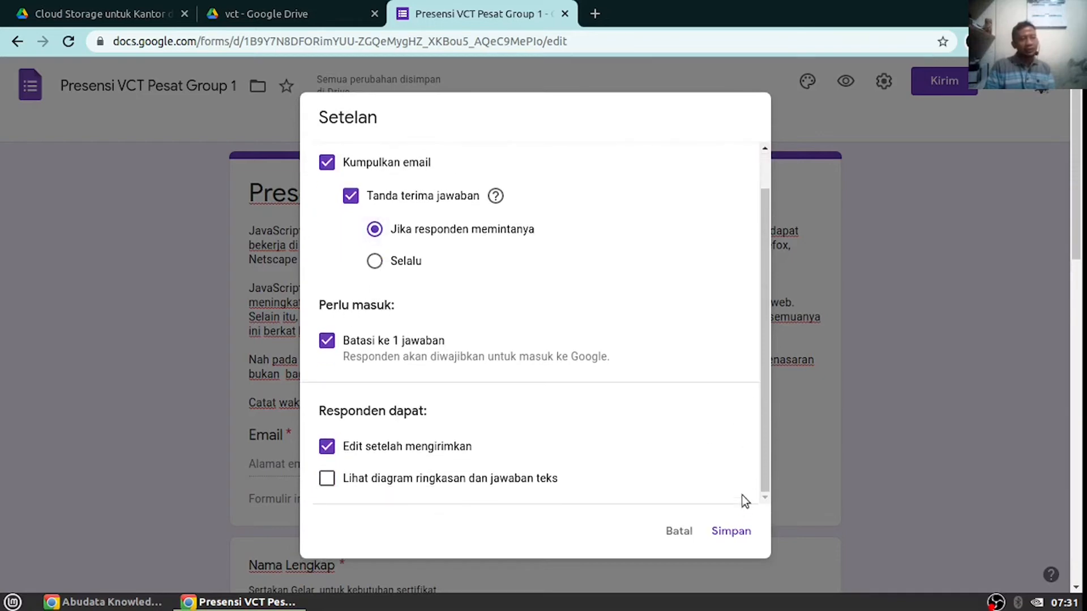
click(743, 539)
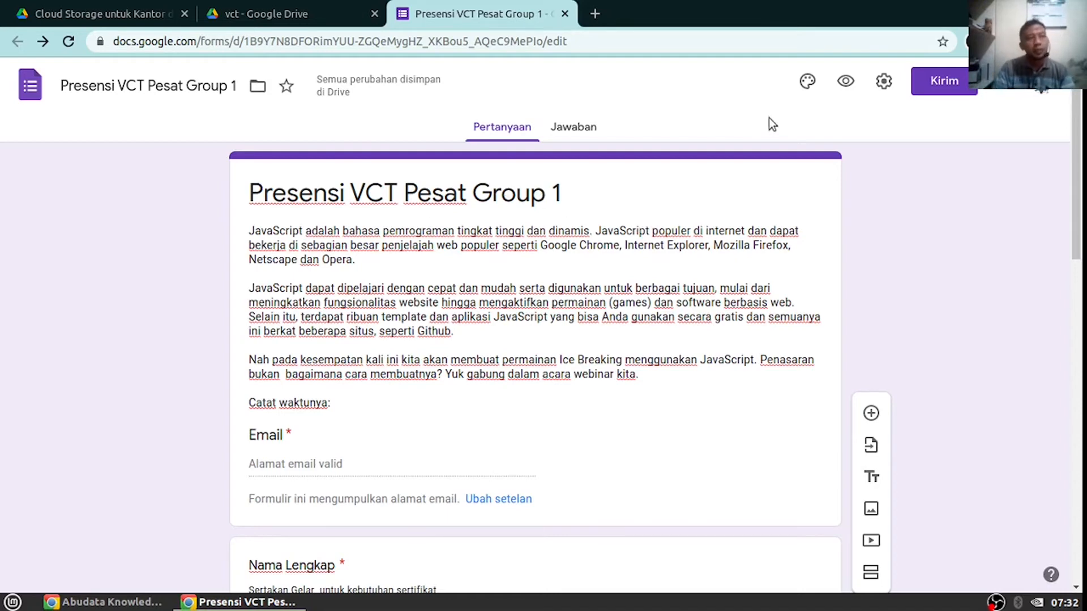
click(808, 83)
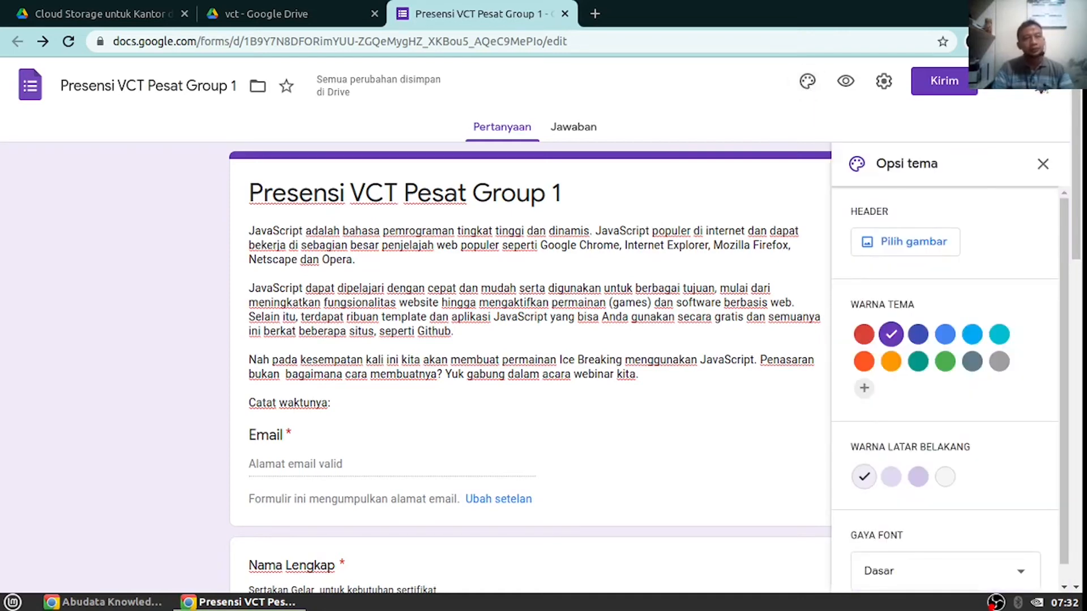
Open the header image picker, browse the Tema thumbnails, and switch to the UNGGAH upload page
click(905, 243)
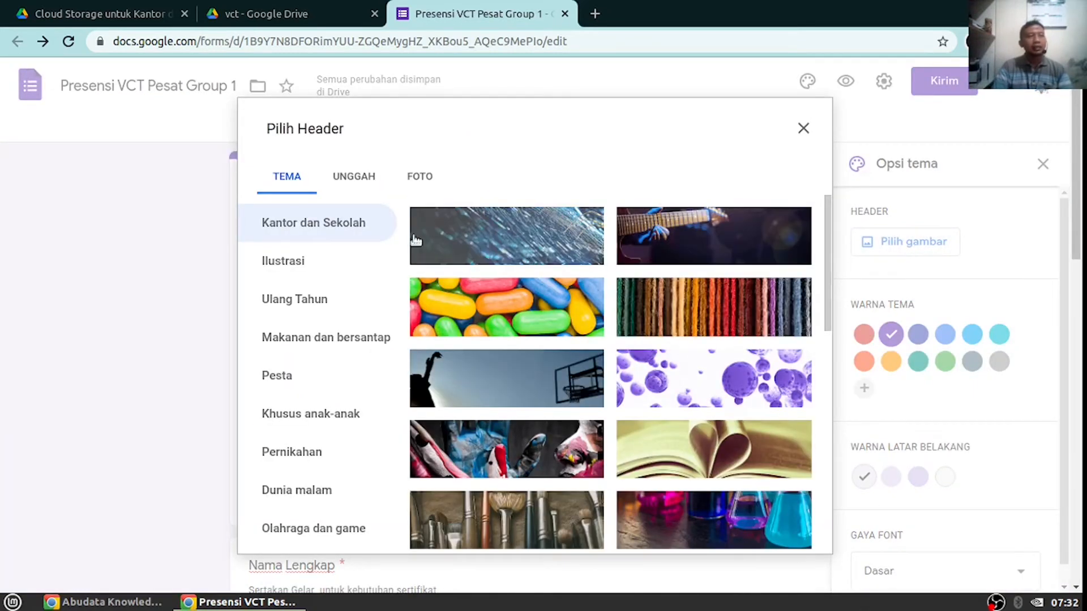
scroll(628, 337, down, 2)
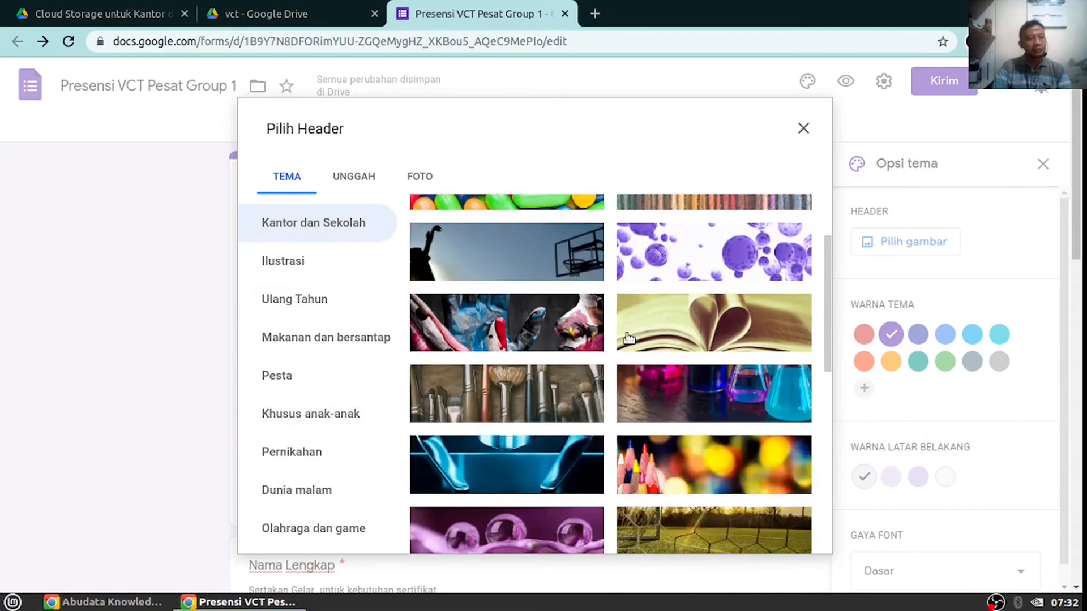
scroll(629, 338, down, 10)
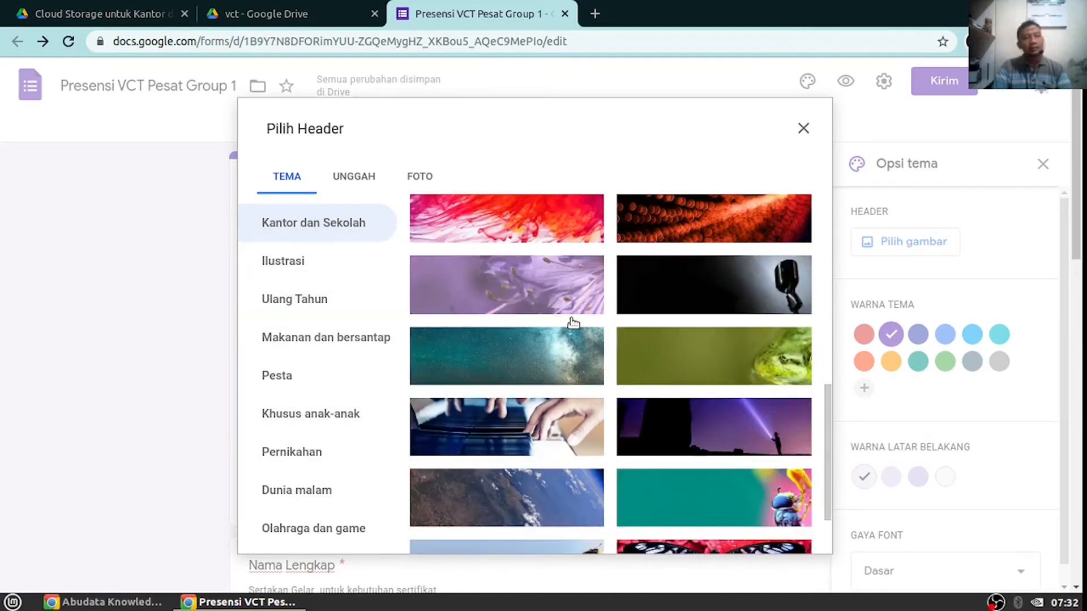
scroll(573, 323, up, 5)
scroll(573, 323, up, 2)
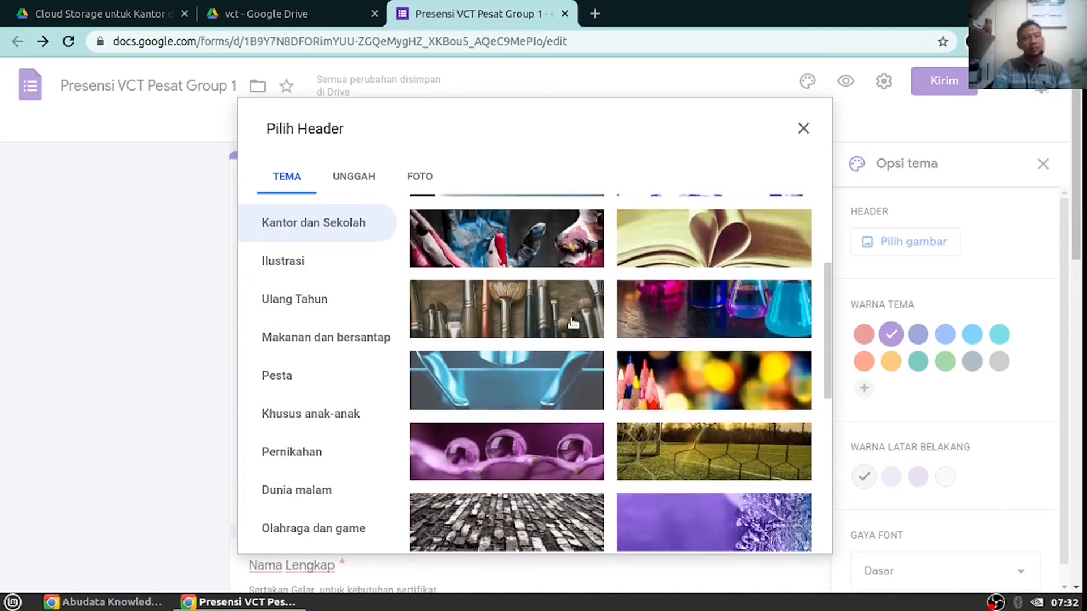
scroll(560, 339, up, 2)
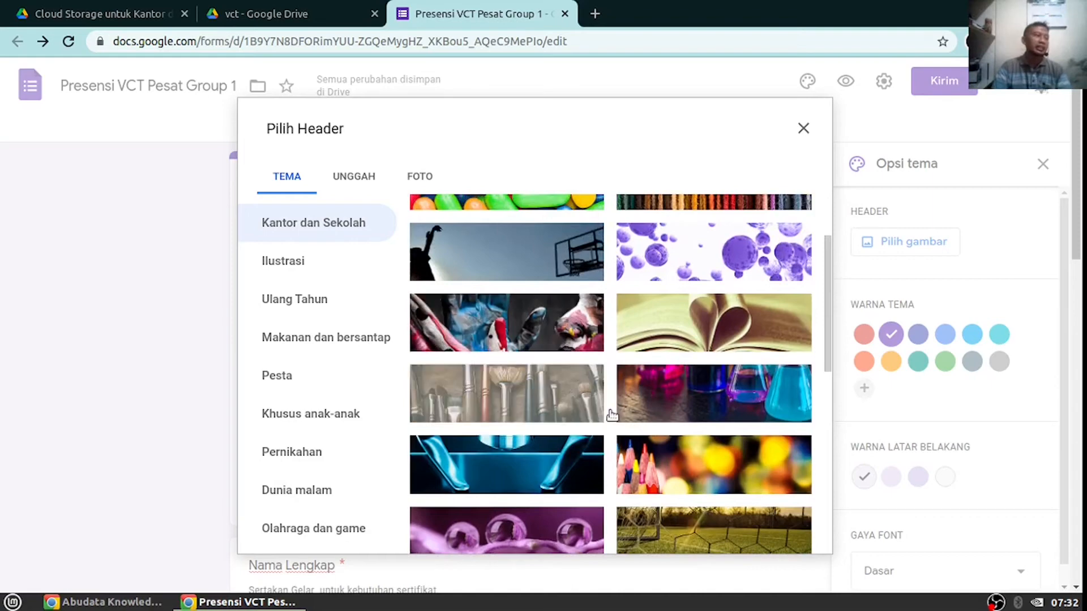
scroll(613, 415, down, 10)
scroll(613, 415, down, 5)
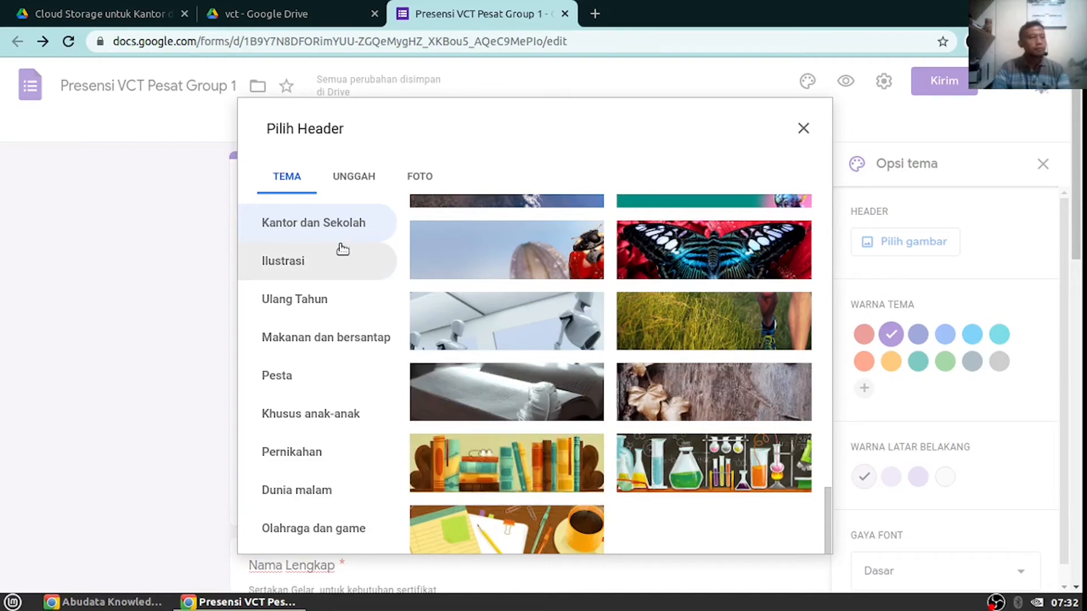
click(340, 174)
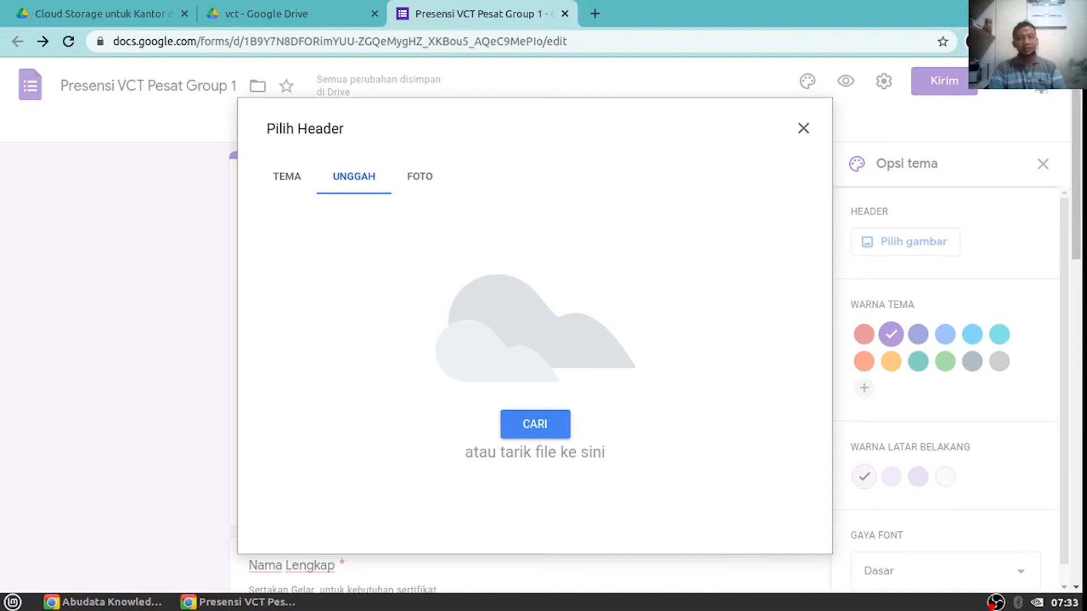
Upload 3_ice_breaking_thumbnail.jpg as the header, cropped around the JAVASCRIPT lettering
drag(745, 318, 493, 315)
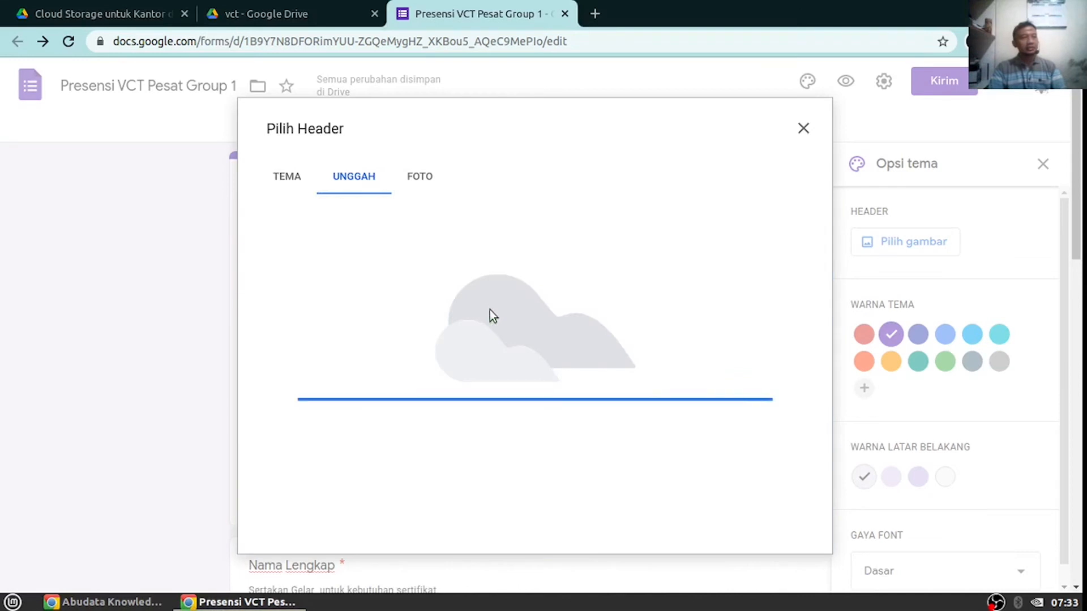
drag(520, 324, 506, 251)
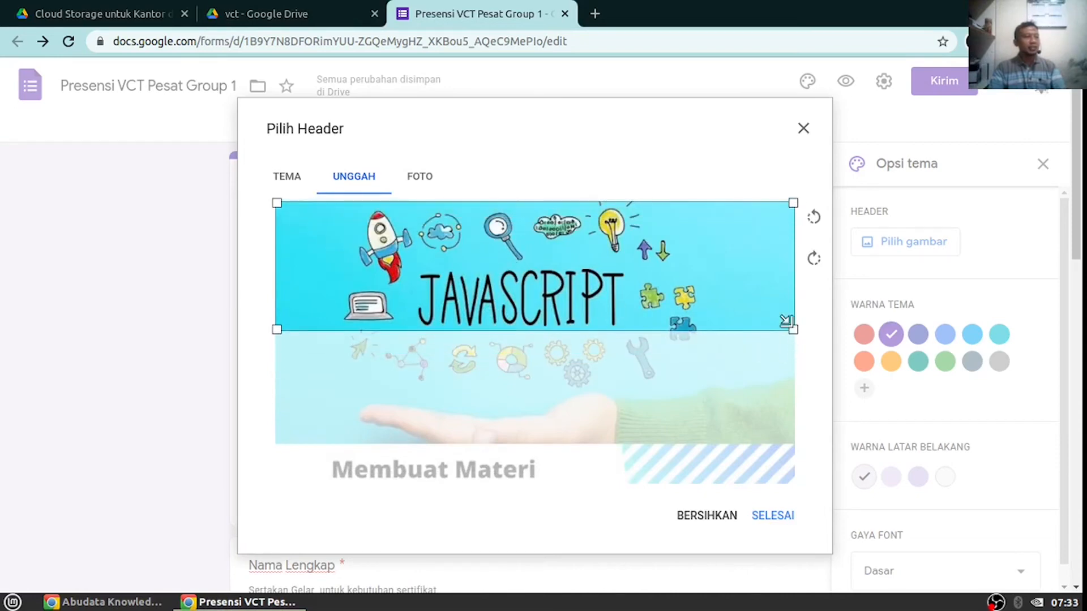
drag(563, 270, 546, 291)
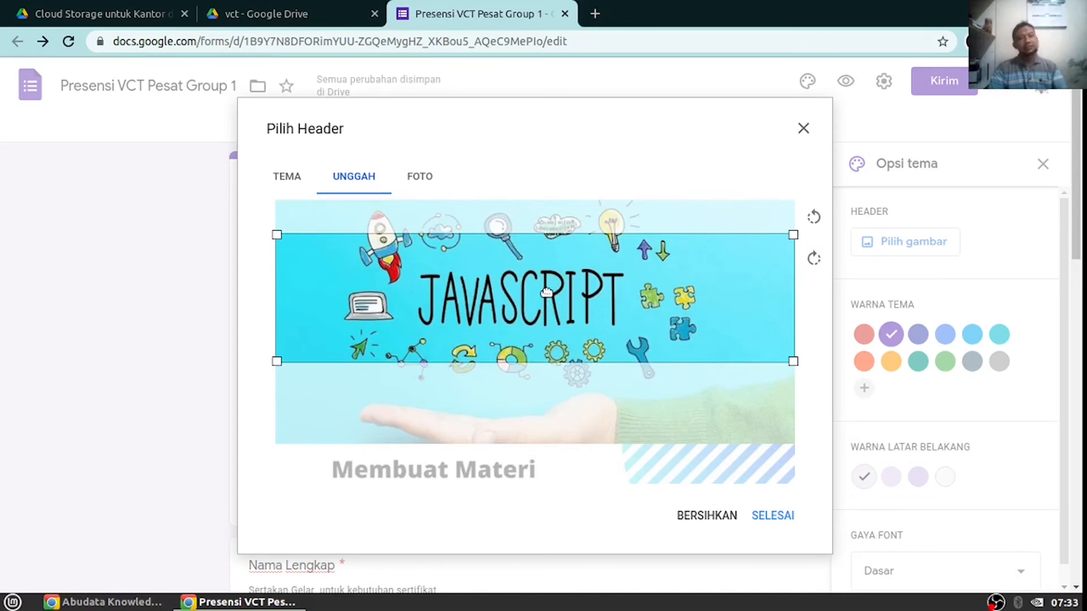
click(772, 518)
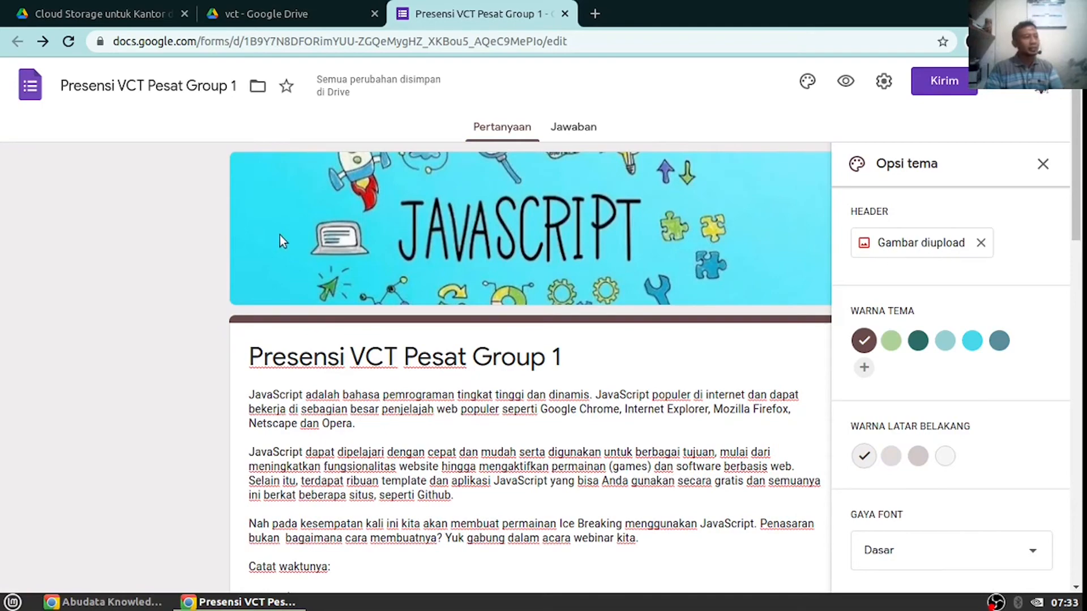
Set the theme colour to cyan and the background to the deeper cyan #c8f3f9
scroll(135, 406, down, 5)
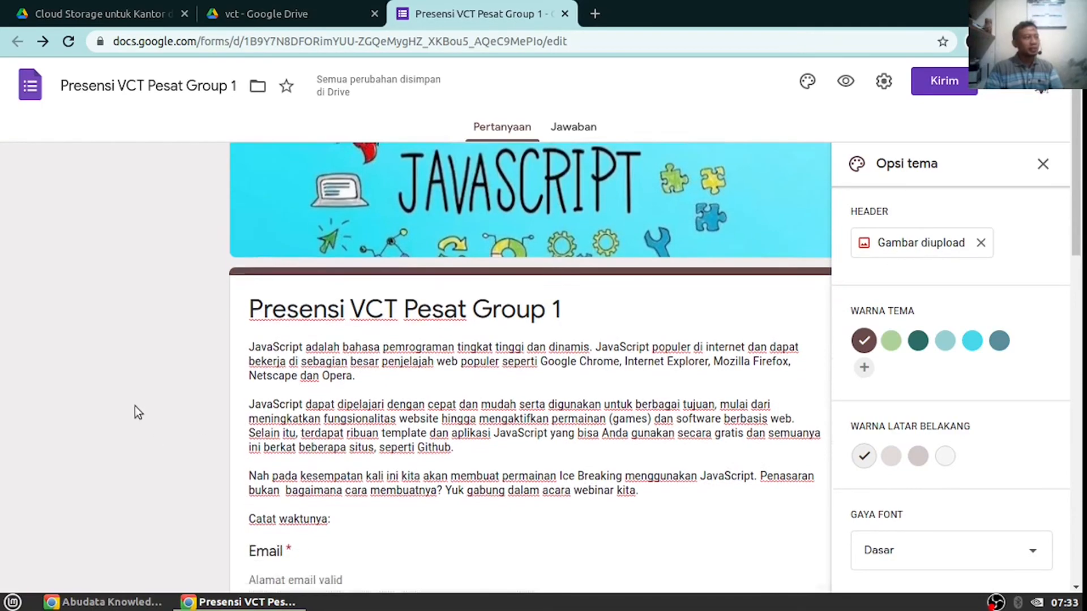
scroll(460, 268, up, 5)
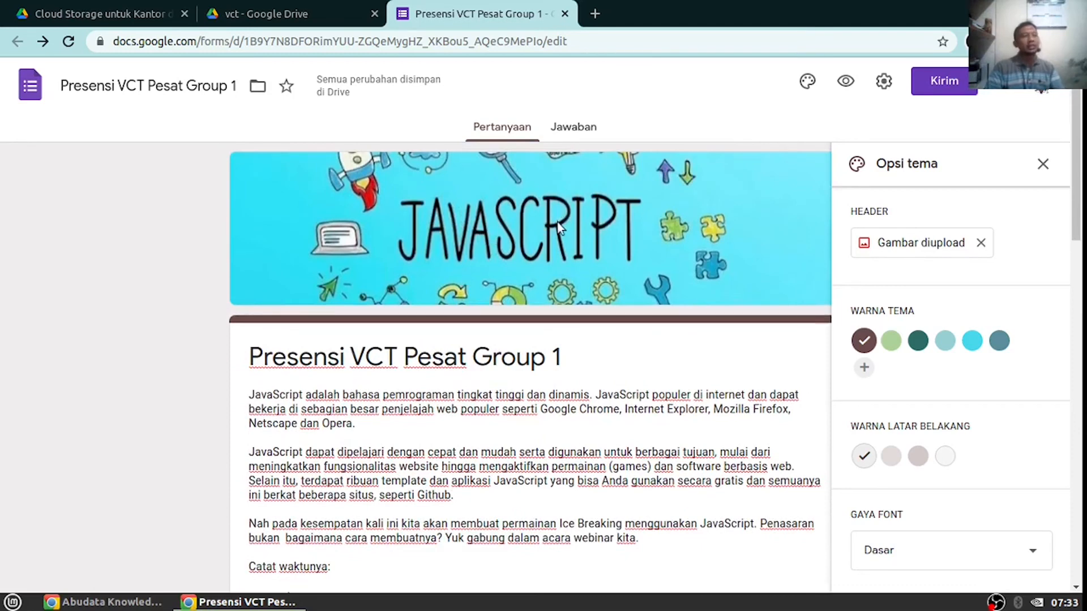
click(973, 340)
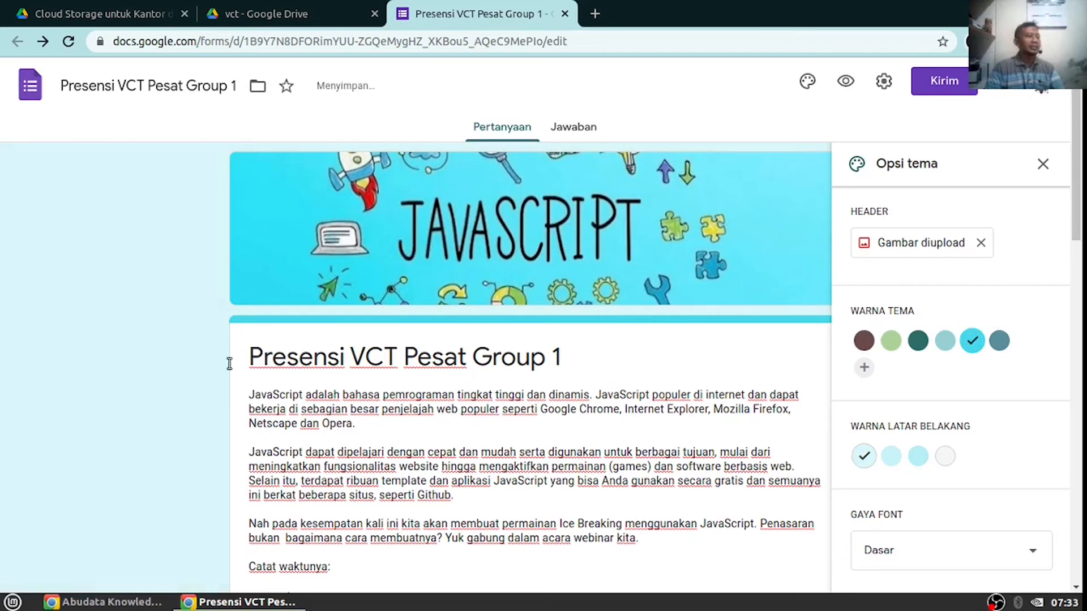
click(919, 456)
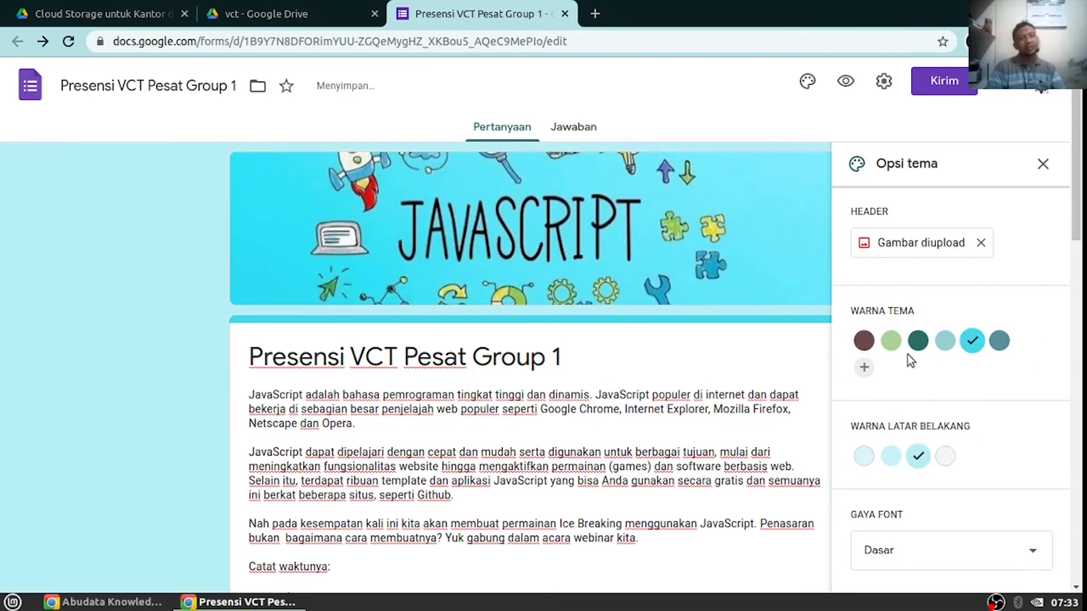
scroll(905, 385, down, 7)
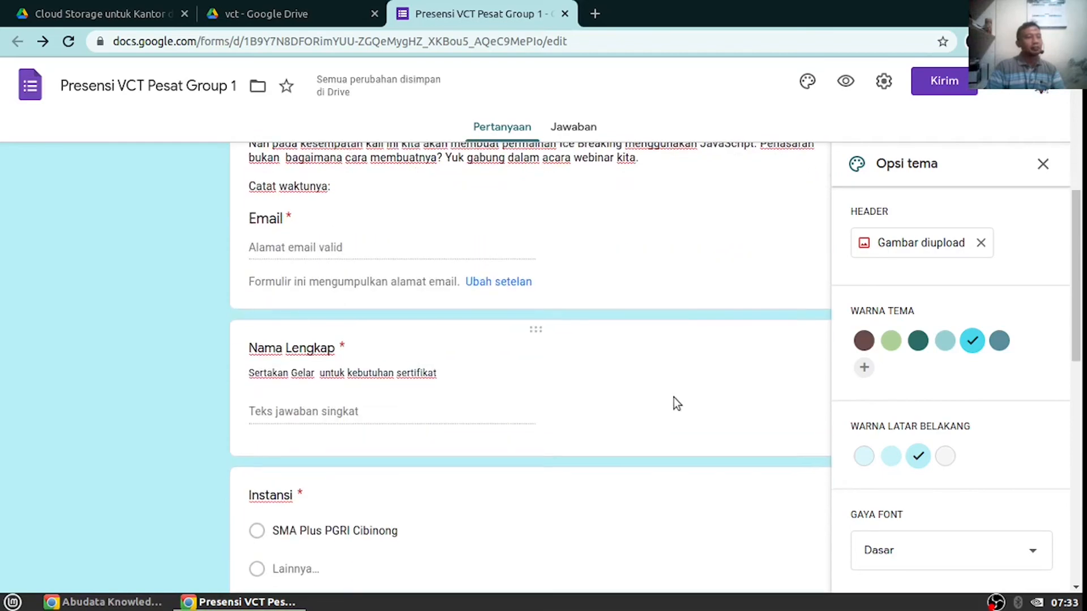
scroll(674, 398, down, 7)
scroll(980, 485, down, 3)
scroll(526, 403, up, 14)
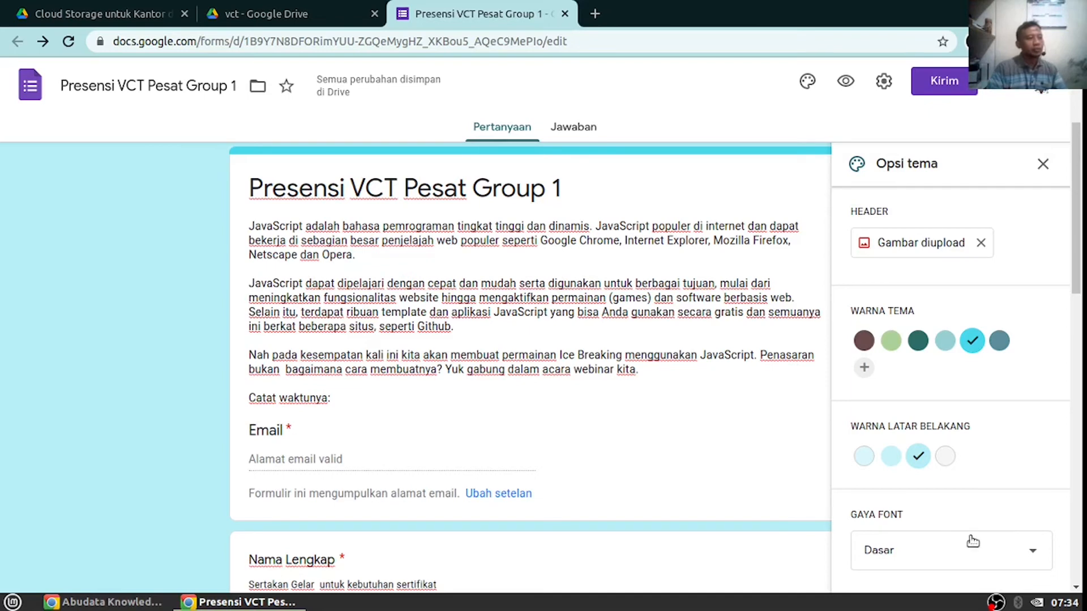
Try the Dekoratif font style, then set Gaya Font to Formal
scroll(990, 503, down, 2)
click(1030, 556)
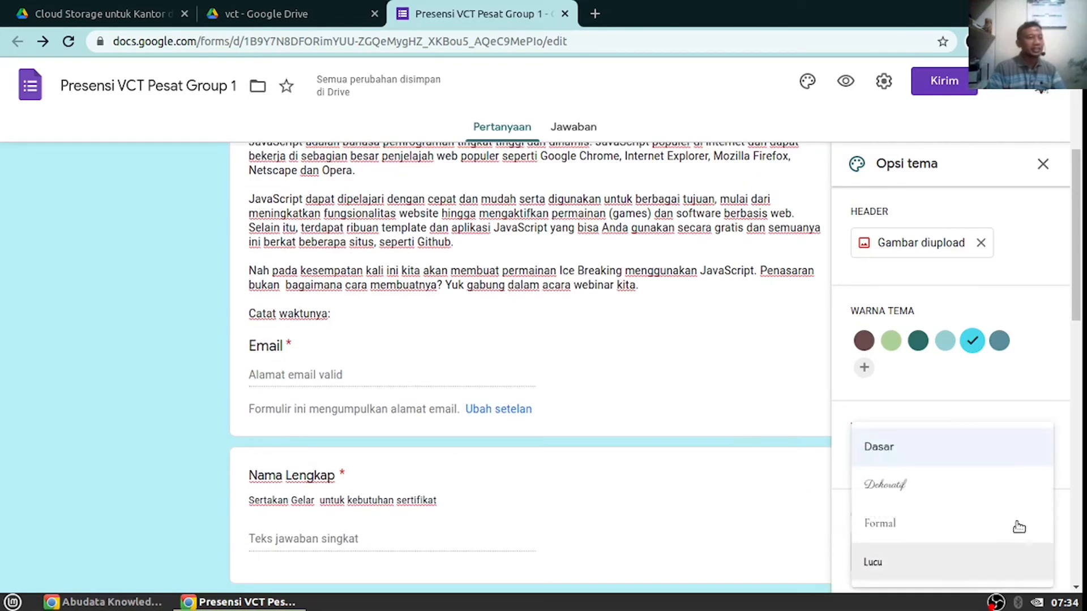
click(916, 490)
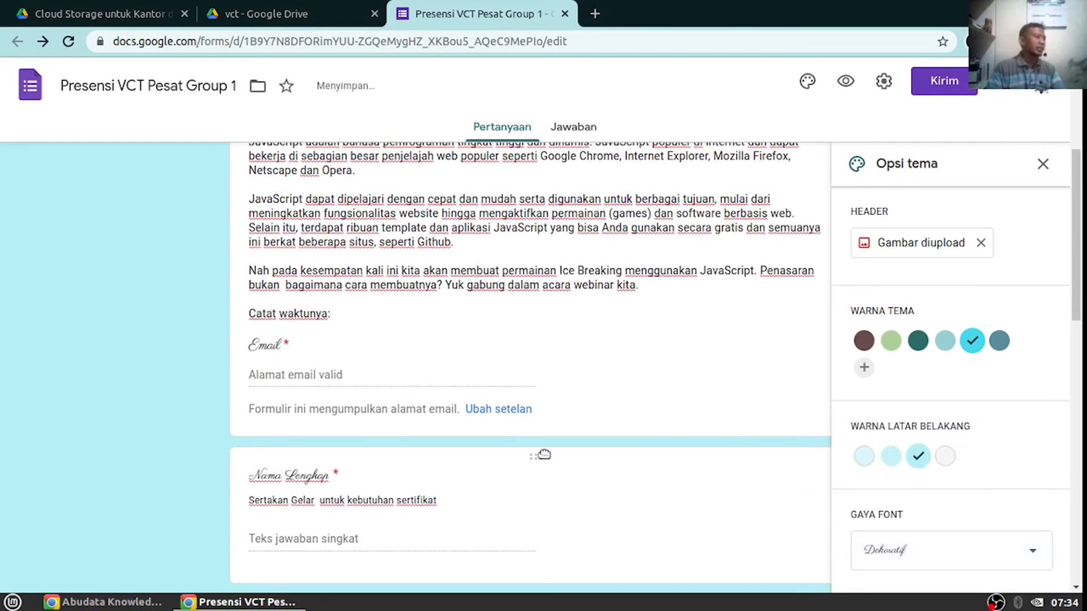
scroll(544, 455, up, 5)
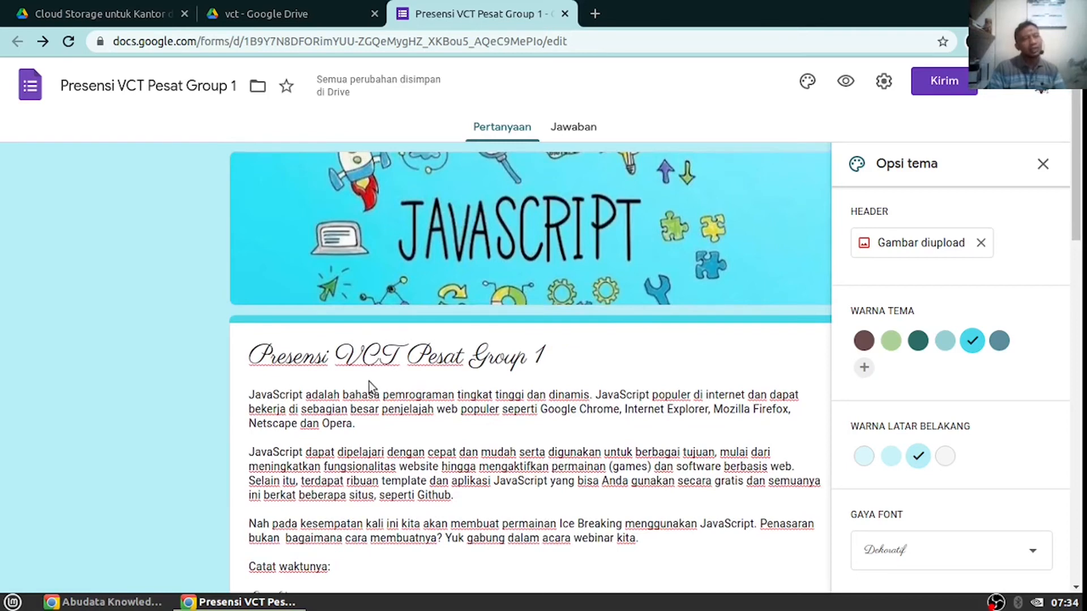
scroll(941, 439, down, 2)
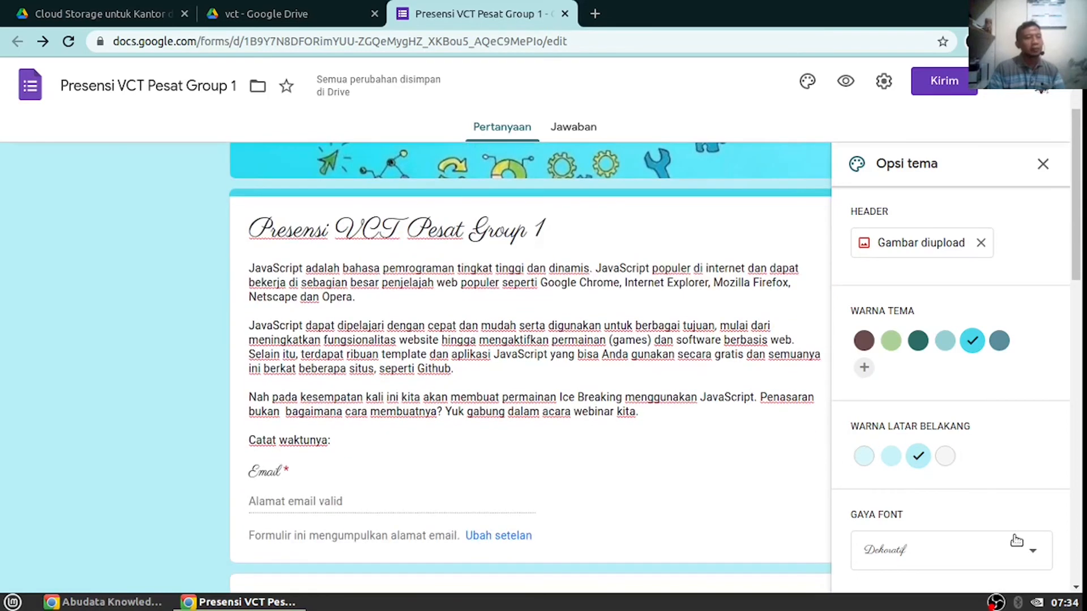
click(972, 556)
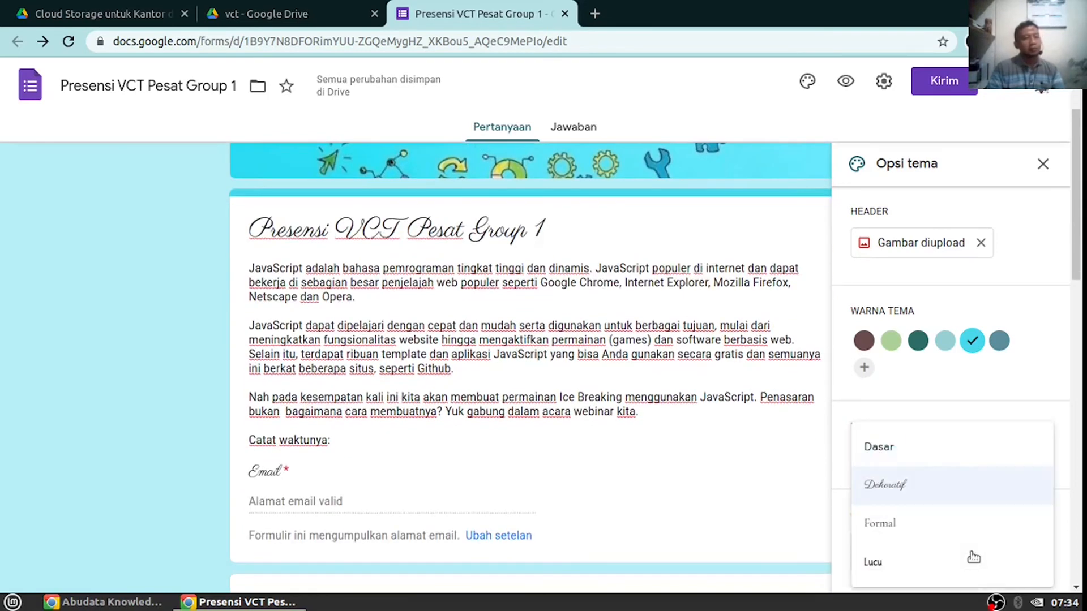
click(890, 525)
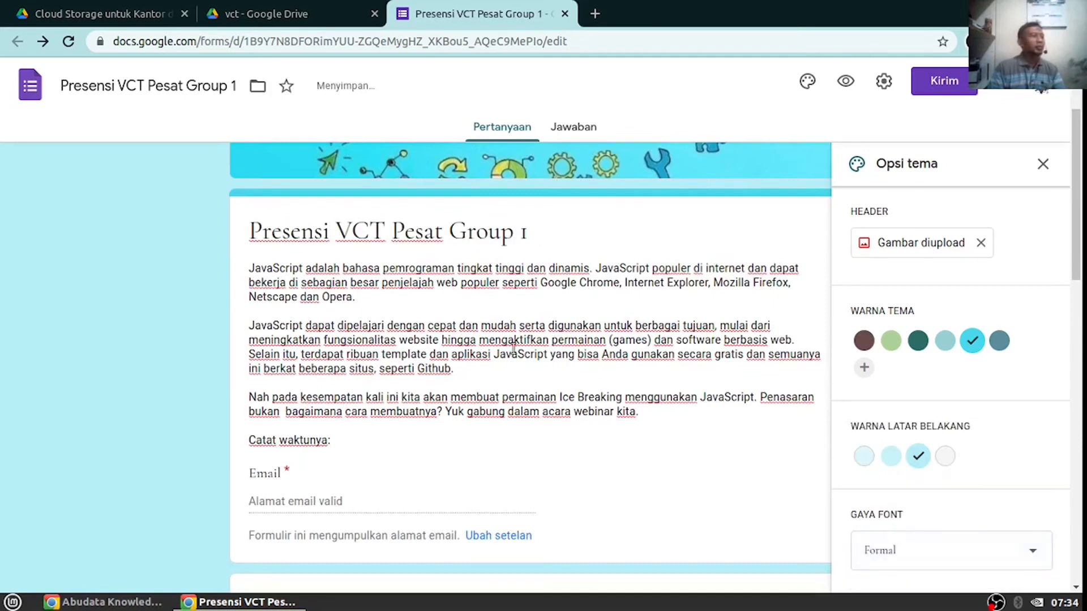
scroll(628, 408, down, 7)
scroll(641, 431, down, 8)
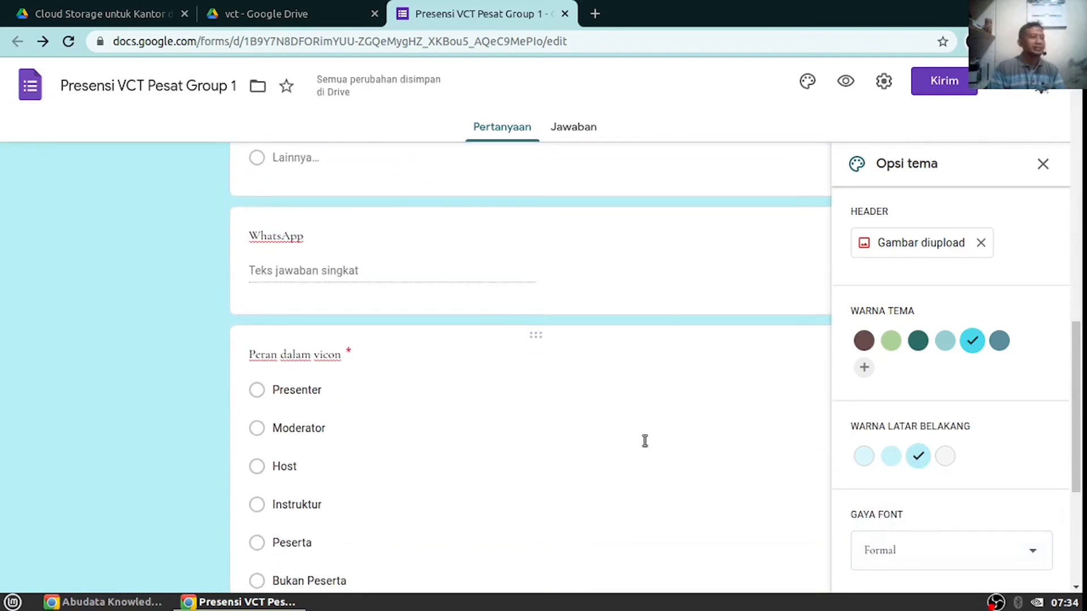
scroll(569, 437, up, 16)
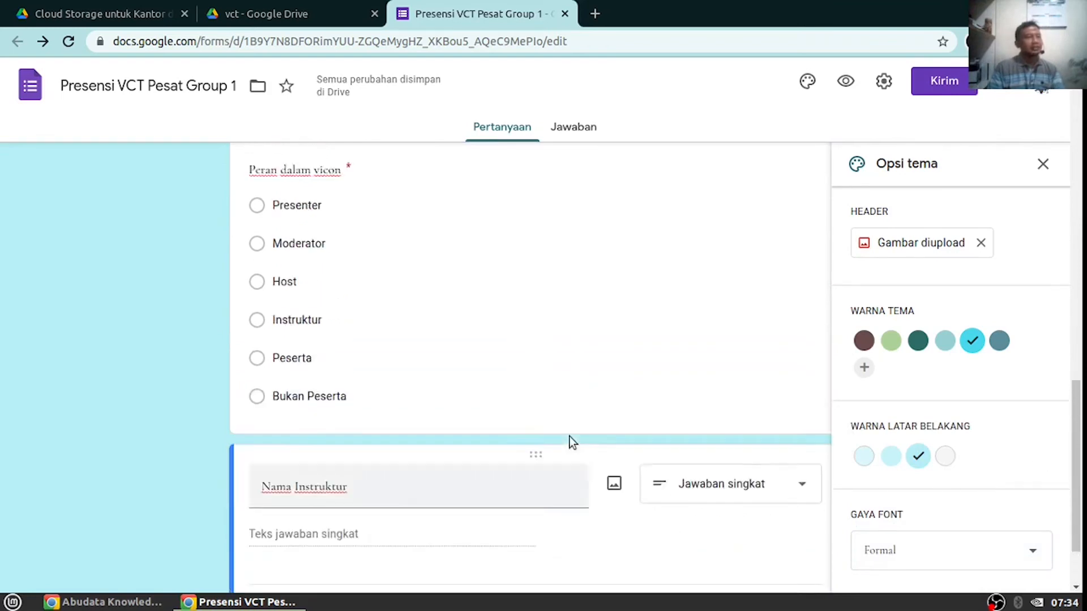
scroll(569, 439, up, 6)
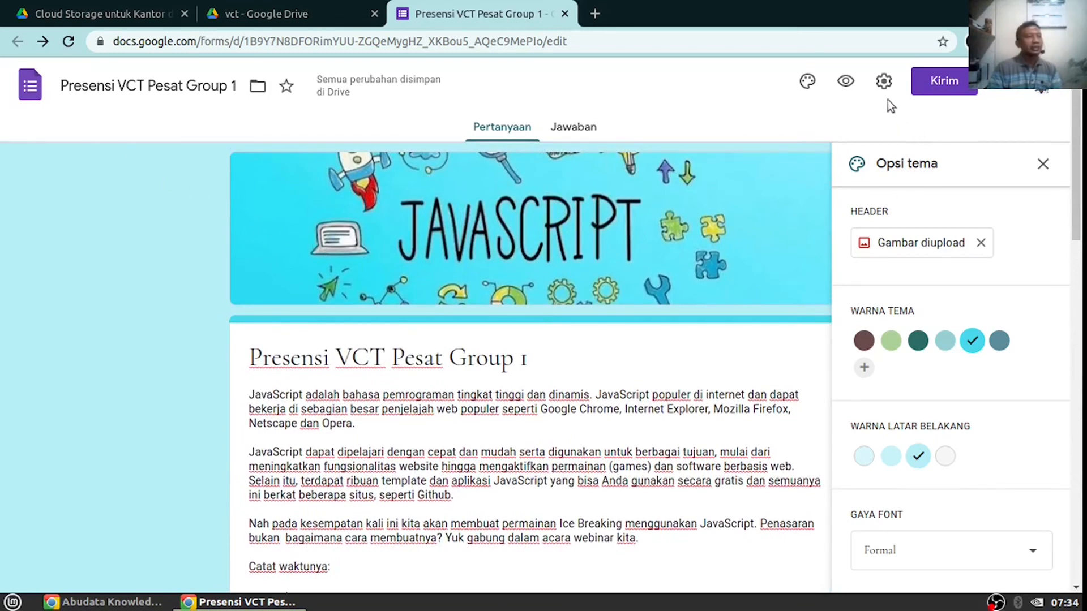
Bring up the form's share link in the Kirim dialog and try the Perpendek URL shortened version
click(954, 95)
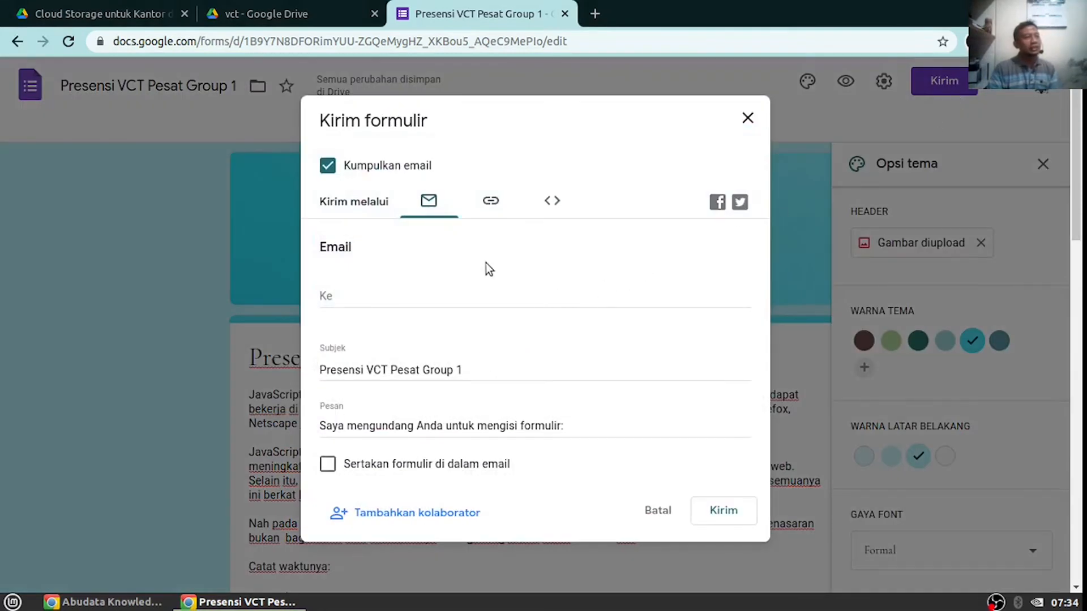
click(490, 207)
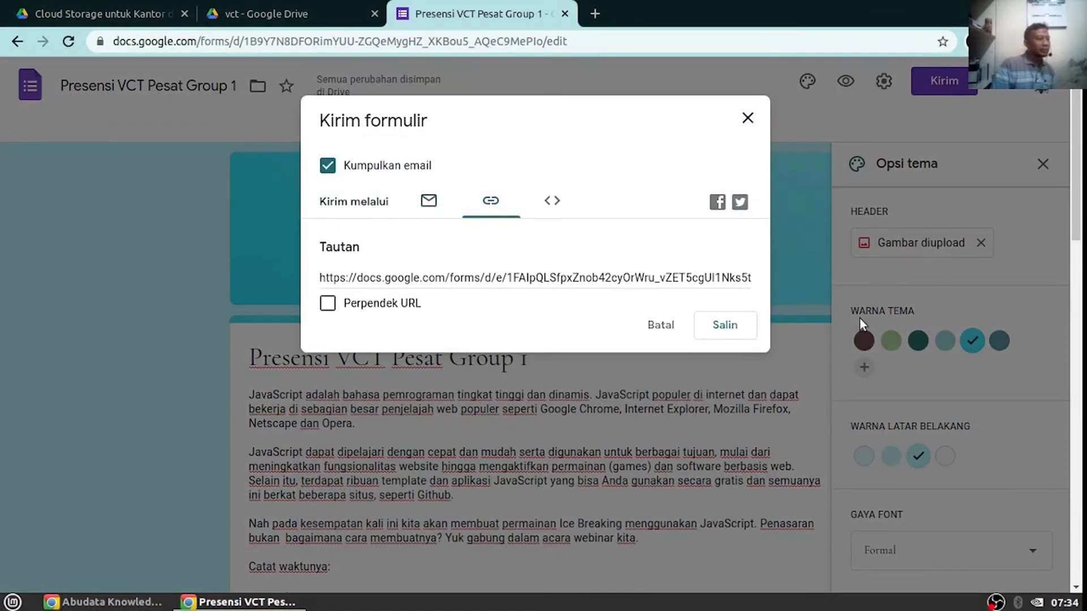
click(328, 304)
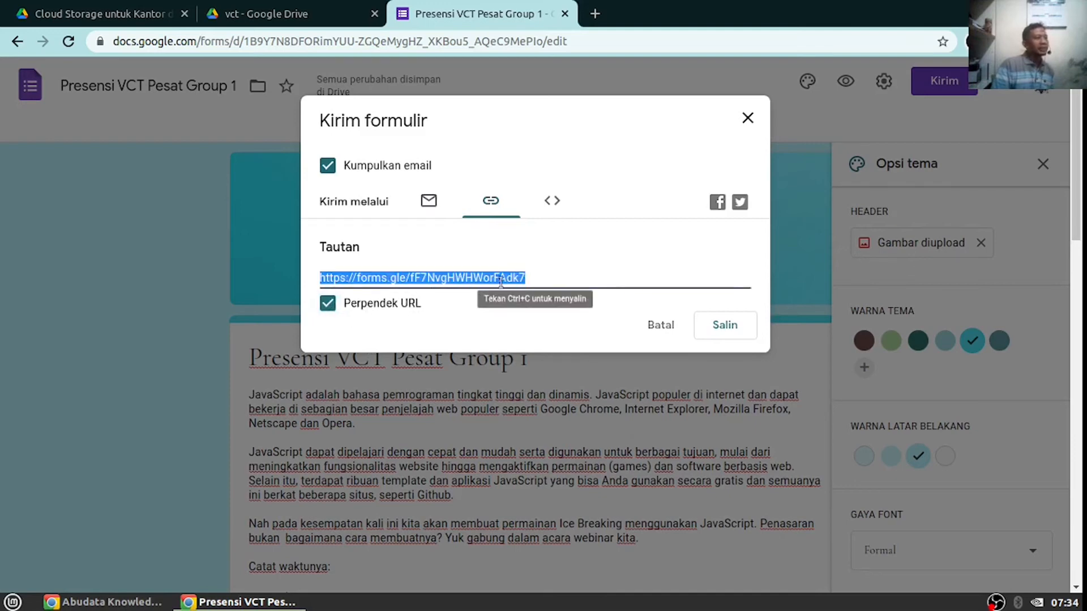
drag(458, 272, 391, 273)
right_click(403, 276)
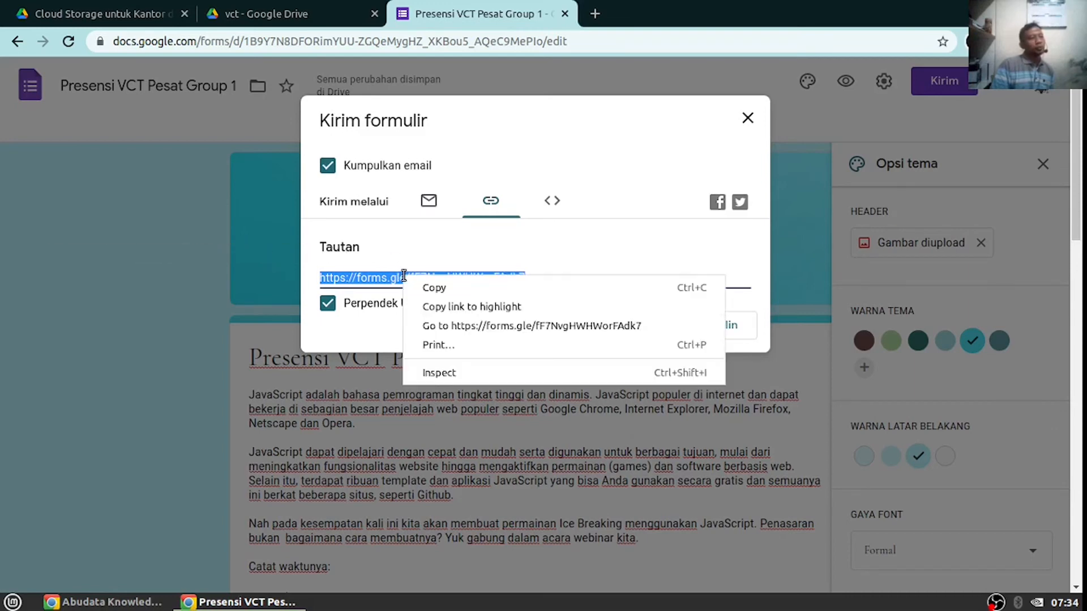
key(Escape)
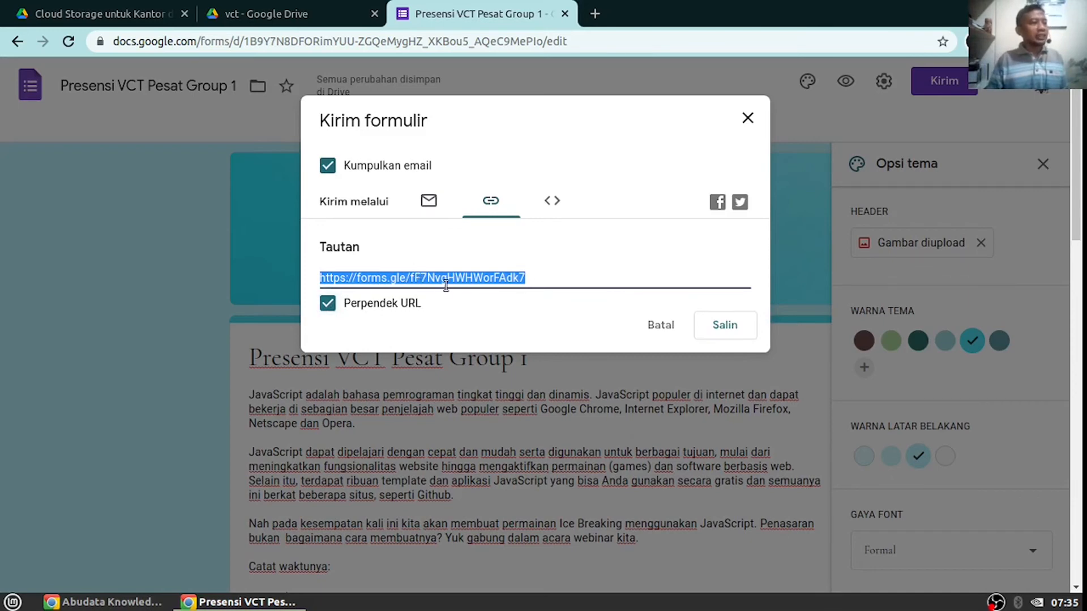
Turn Perpendek URL off and copy the full-length form link with Salin
click(372, 307)
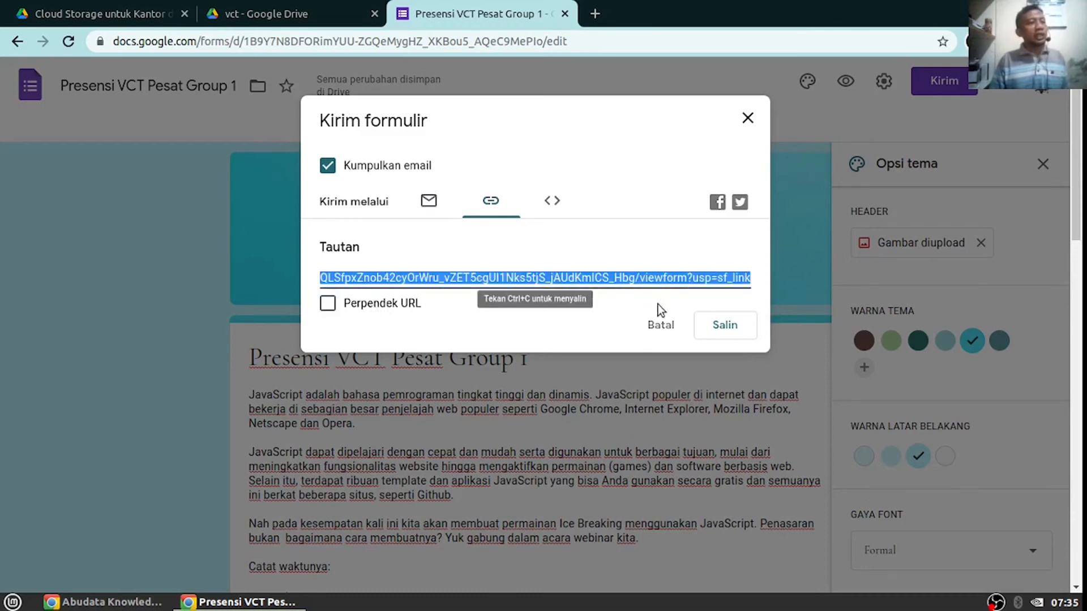
click(722, 329)
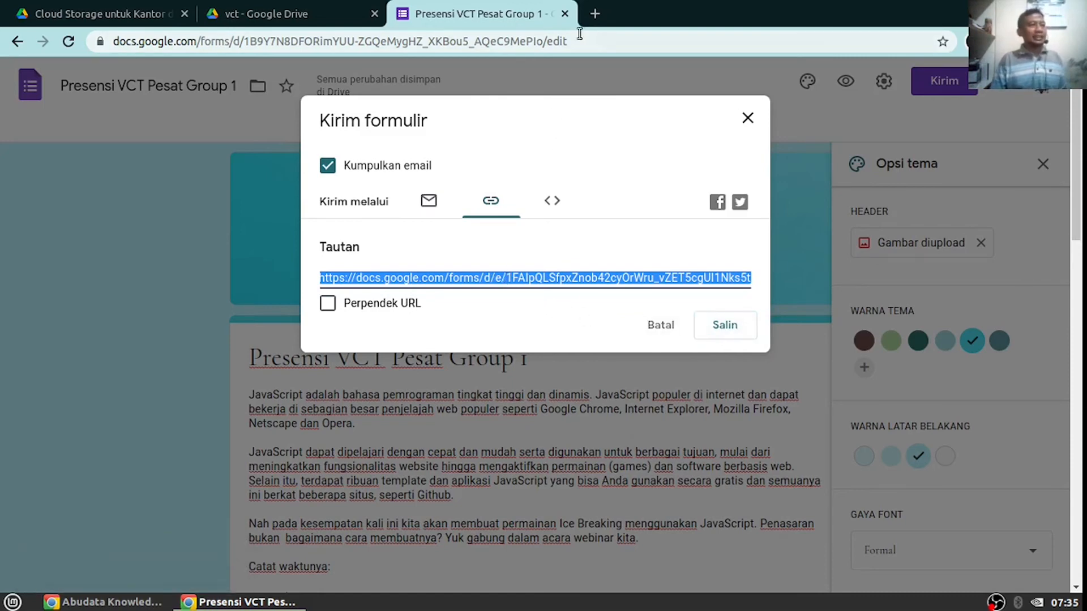
click(593, 13)
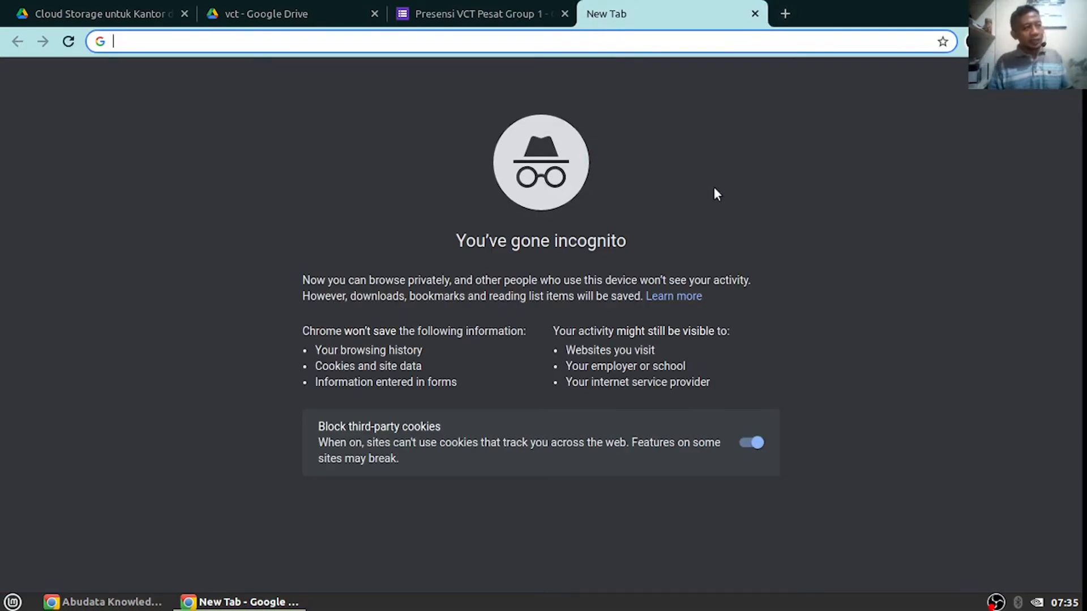
Load s.id in the new tab and shorten the pasted form link
click(452, 17)
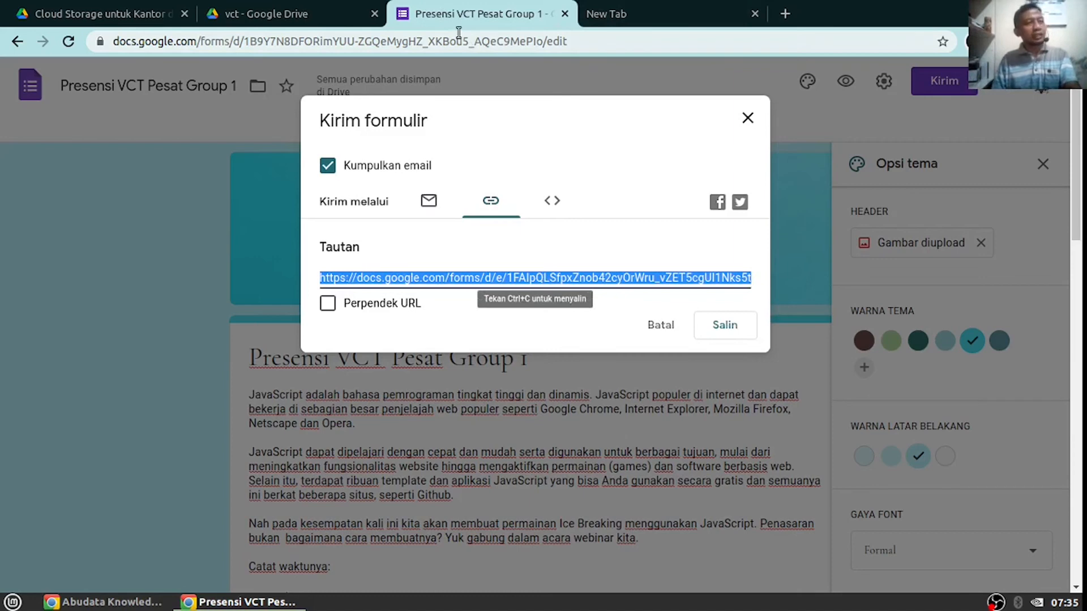
click(642, 17)
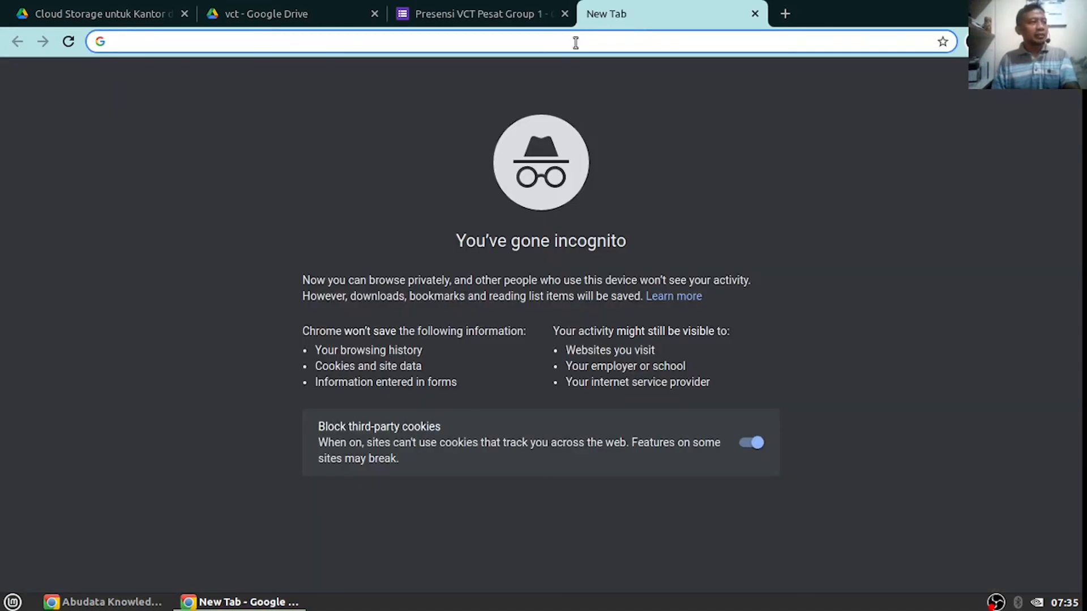
text(s.id)
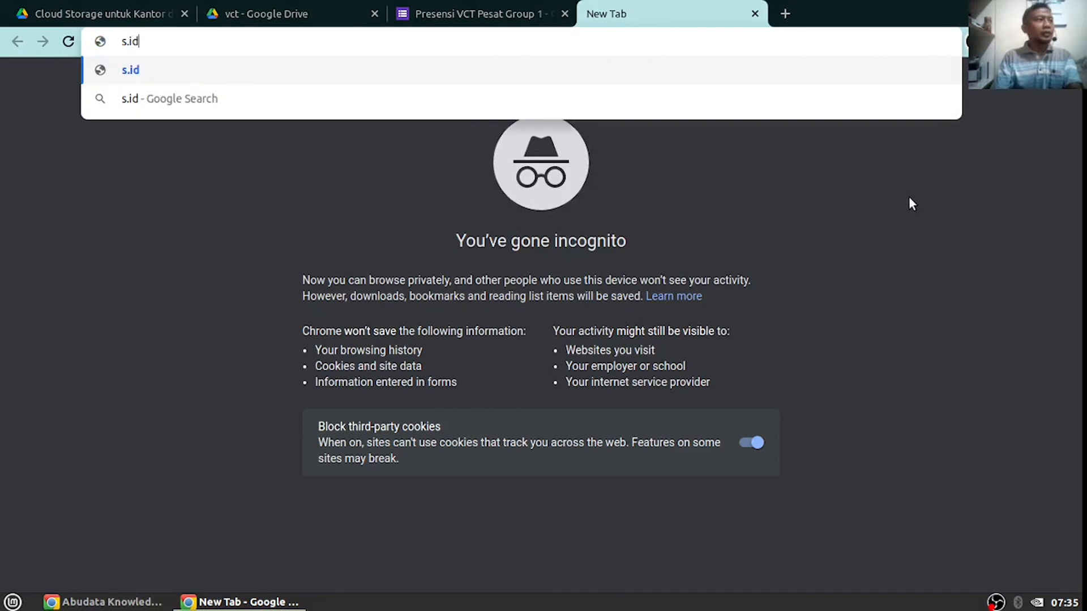
key(Return)
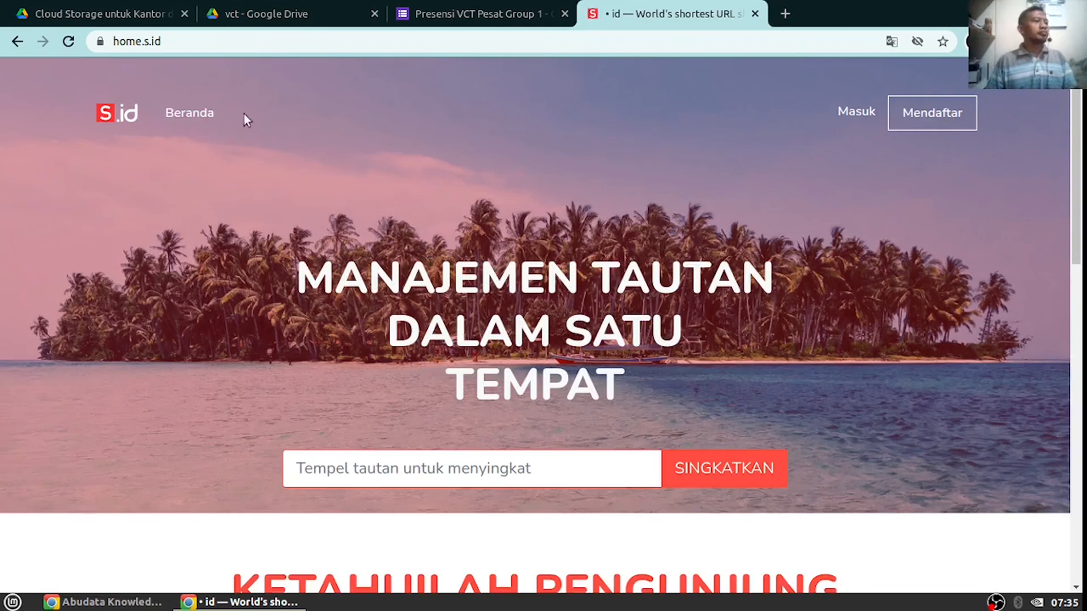
scroll(605, 484, down, 1)
click(564, 429)
key(ctrl+v)
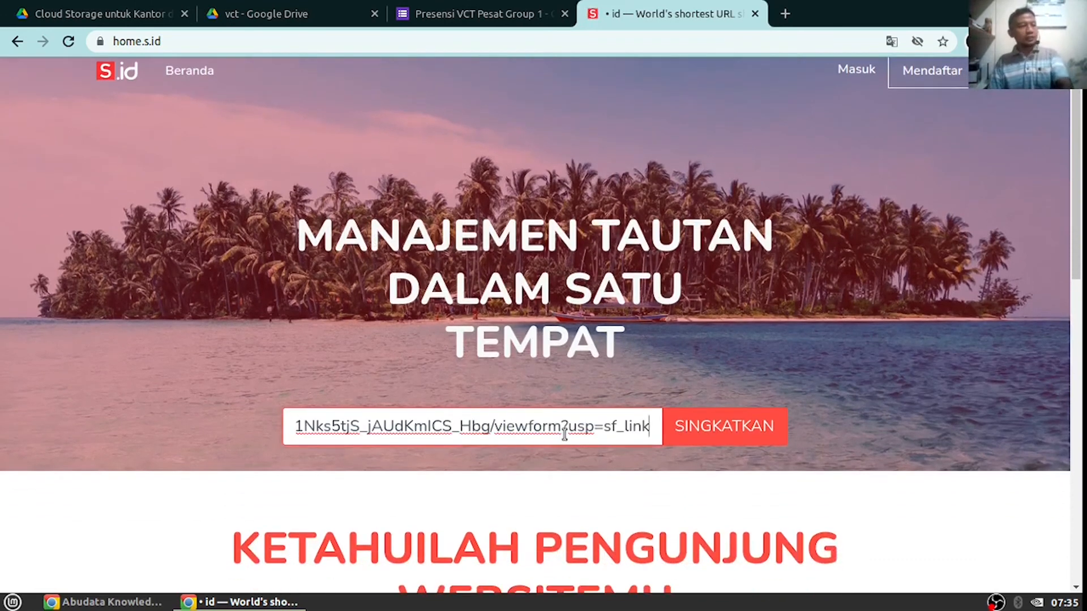
key(Return)
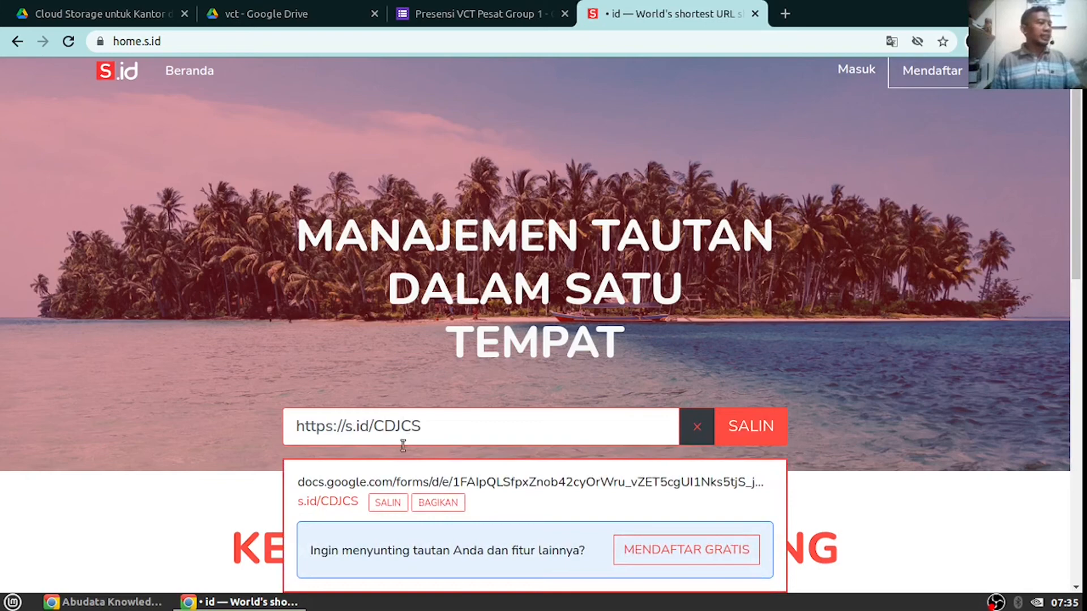
Copy the resulting short link s.id/CDJCS and open the s.id Masuk login page in a new tab
click(744, 432)
click(681, 395)
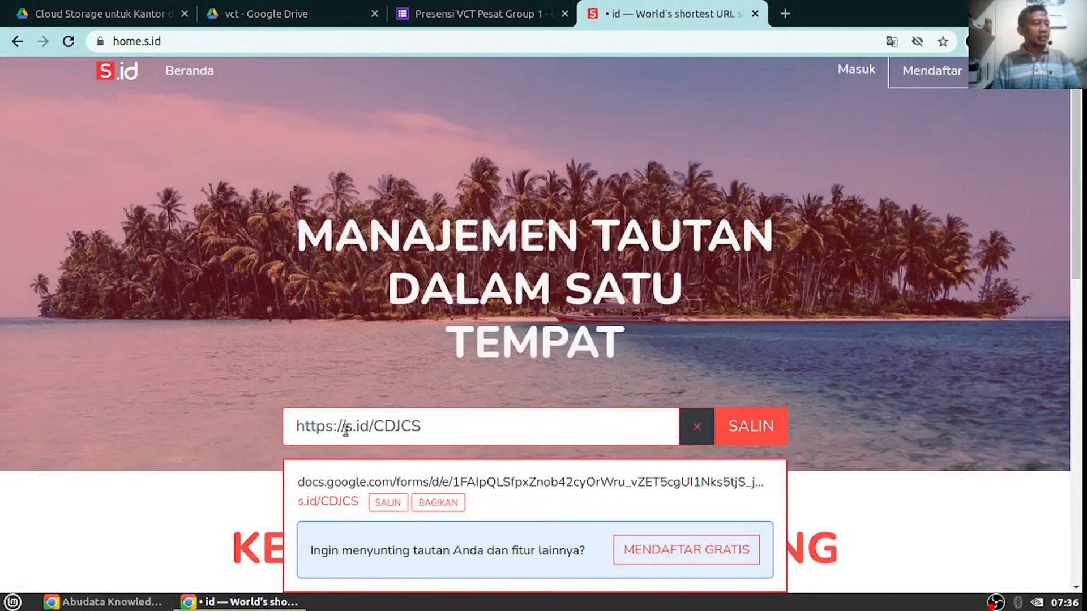
drag(373, 426, 486, 446)
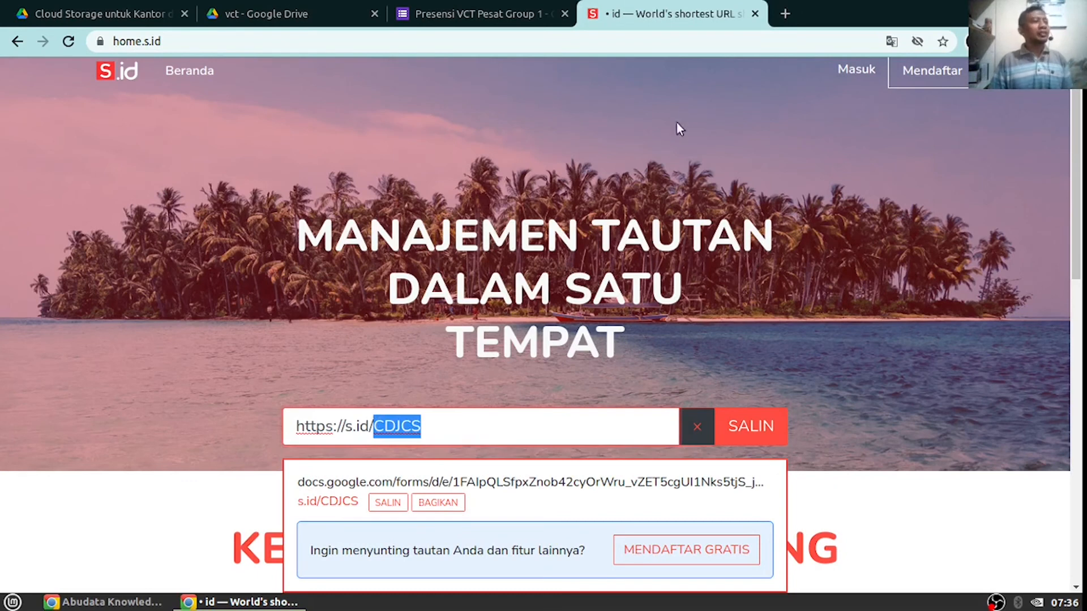
right_click(859, 70)
click(861, 73)
click(785, 18)
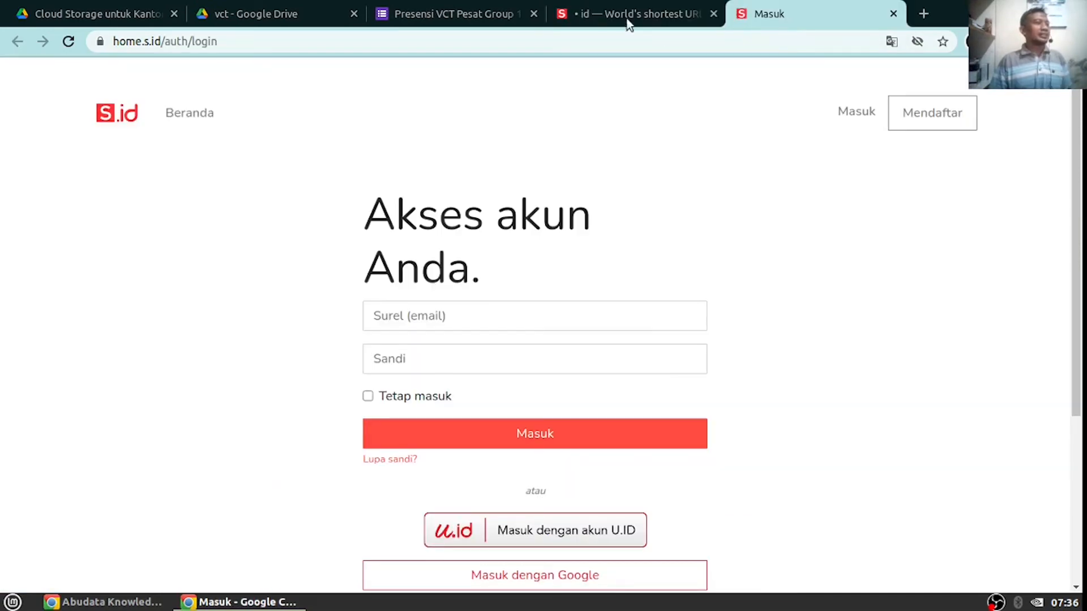
click(644, 23)
double_click(459, 430)
drag(458, 431, 296, 443)
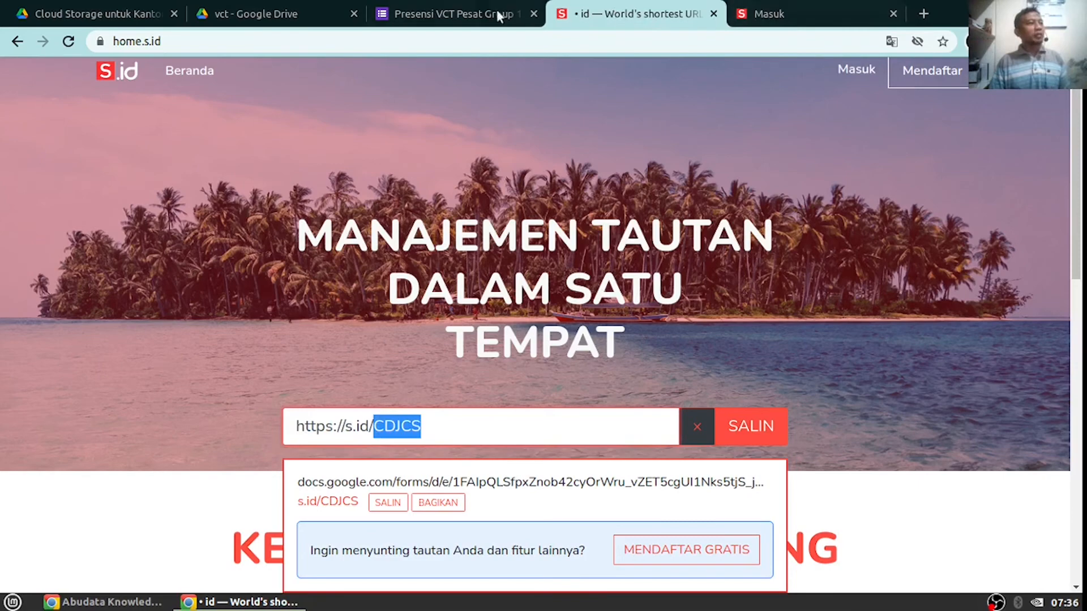
Copy the full form link again and sign in to s.id with a Google account
click(449, 13)
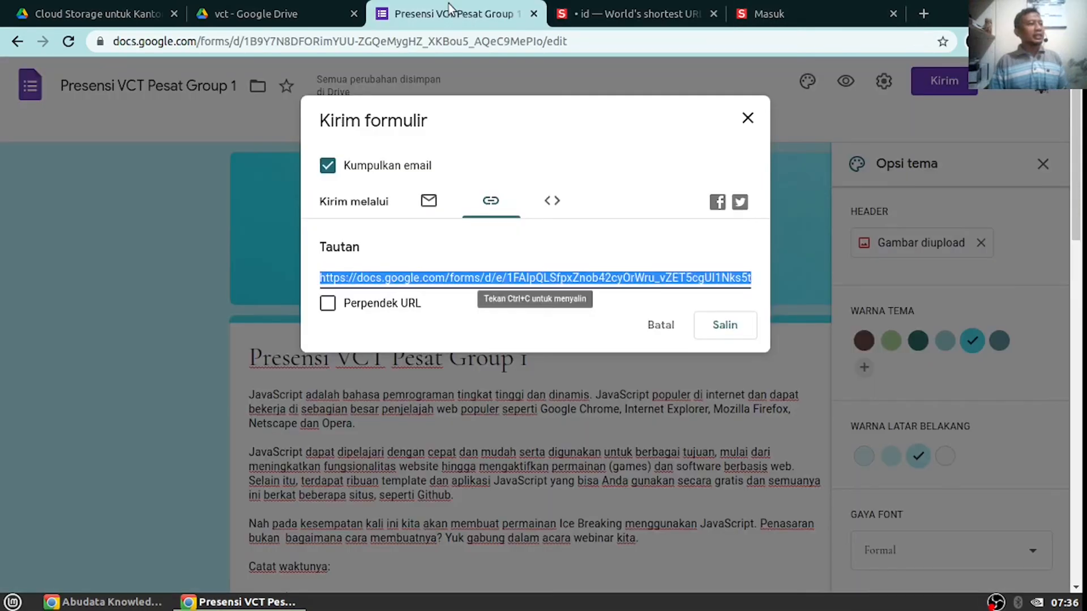
right_click(447, 277)
click(479, 284)
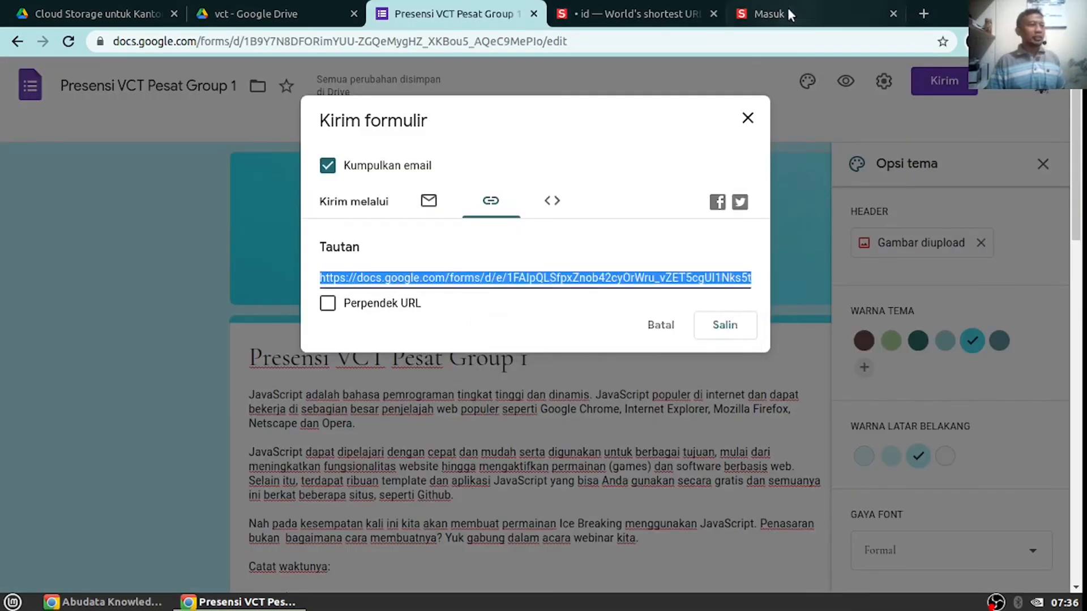
click(787, 8)
click(543, 314)
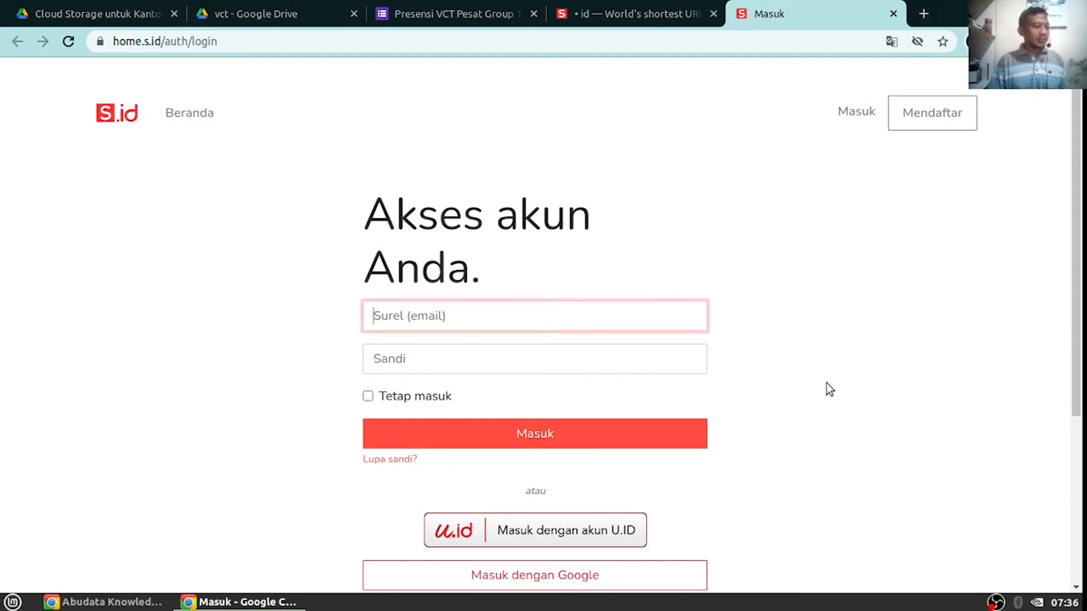
scroll(830, 382, down, 2)
click(603, 459)
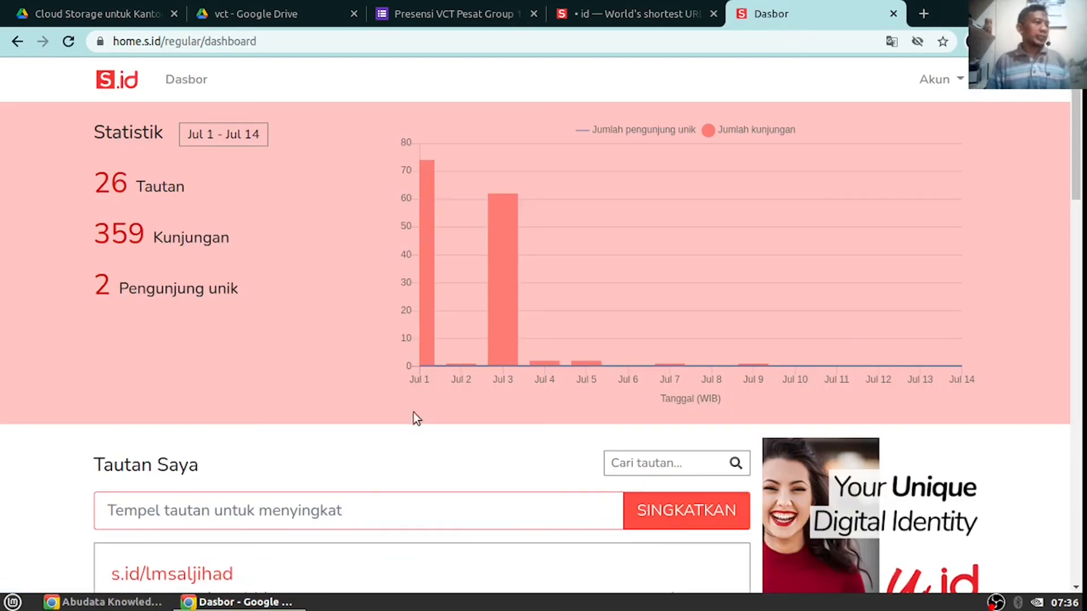
Paste the form's long link into s.id and shorten it to s.id/CDJGn
scroll(413, 413, down, 3)
click(362, 340)
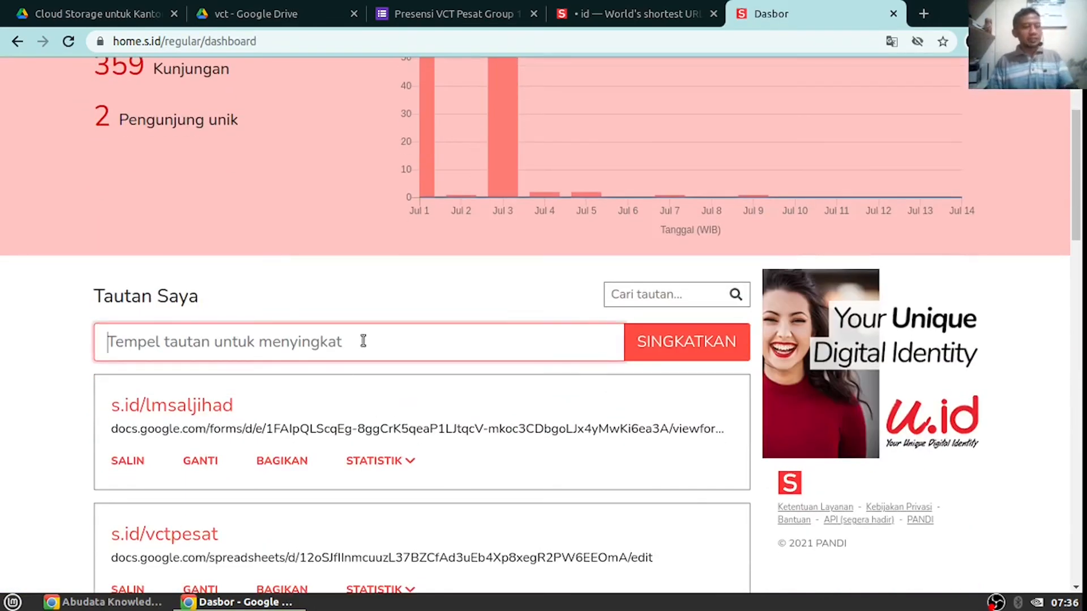
key(ctrl+v)
key(Return)
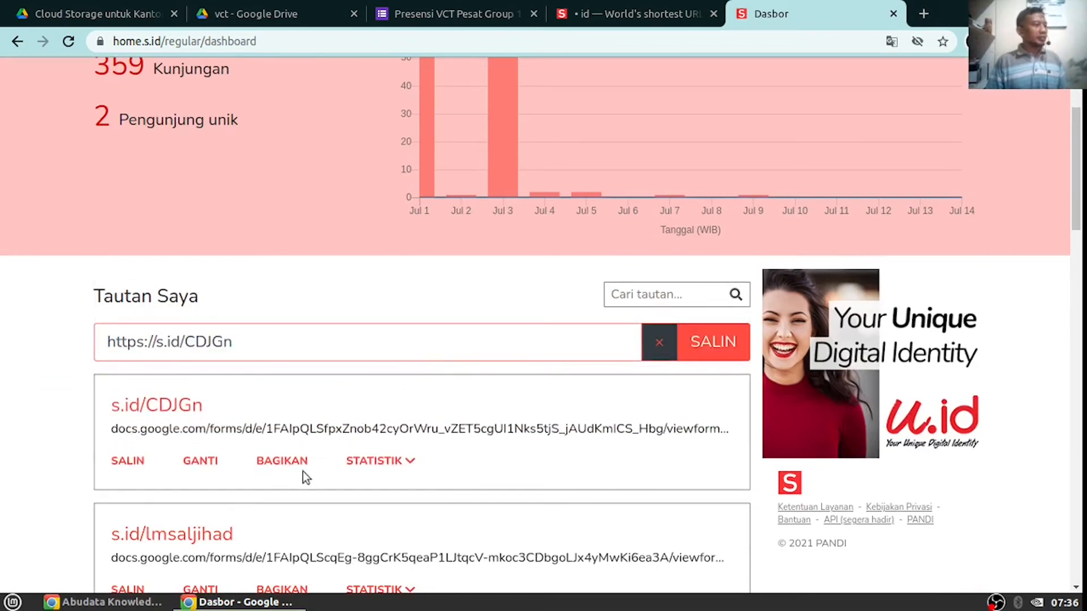
Try renaming the short link from CDJGn to presensi
click(201, 460)
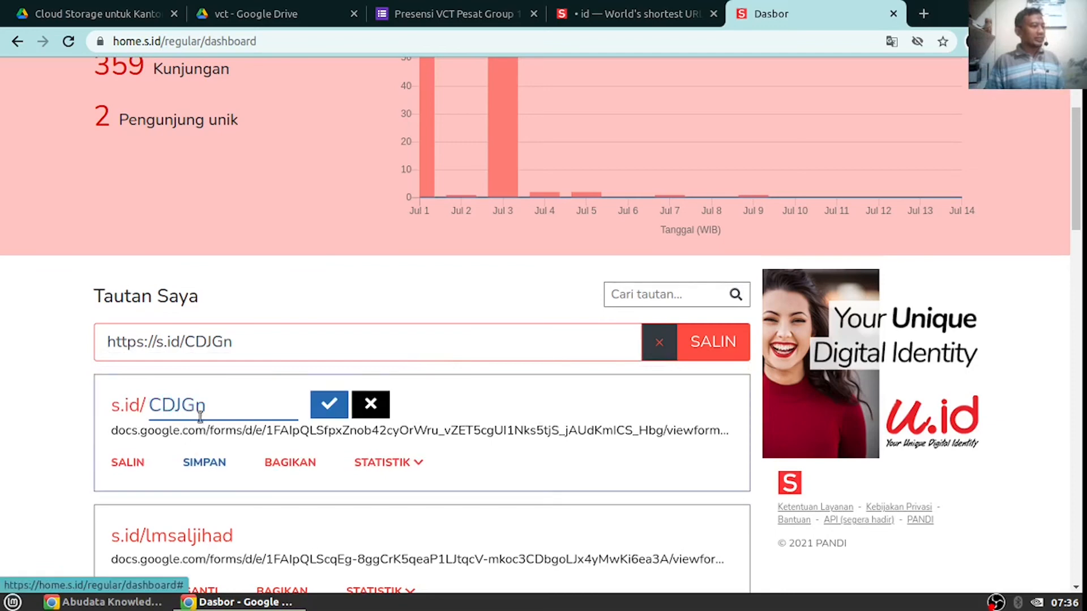
click(246, 408)
key(BackSpace)
key(BackSpace)
key(BackSpace)
key(BackSpace)
key(BackSpace)
text(preset)
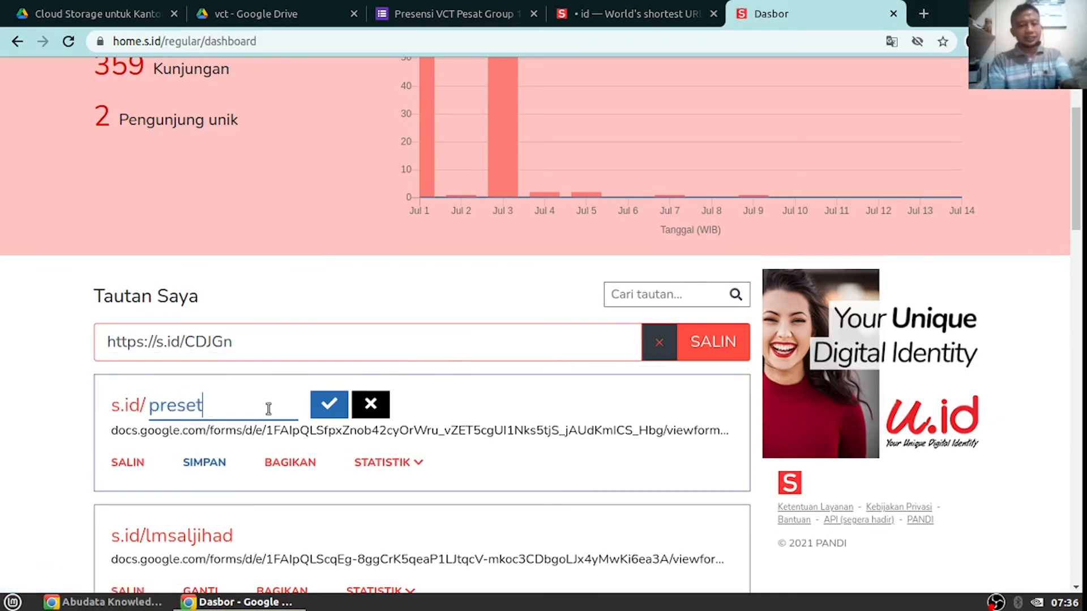
key(BackSpace)
text(nsi)
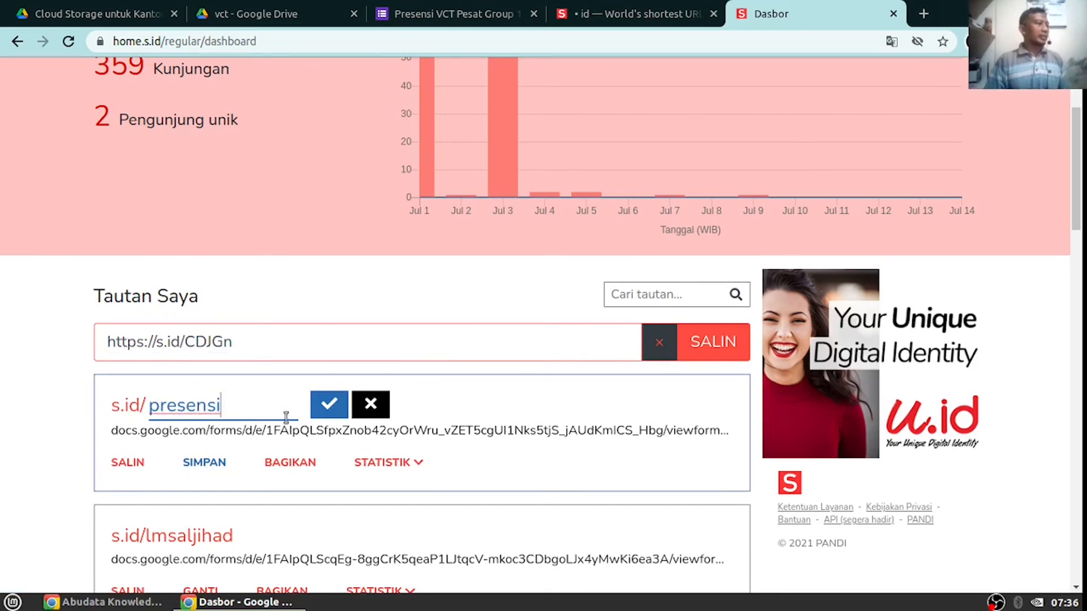
click(330, 405)
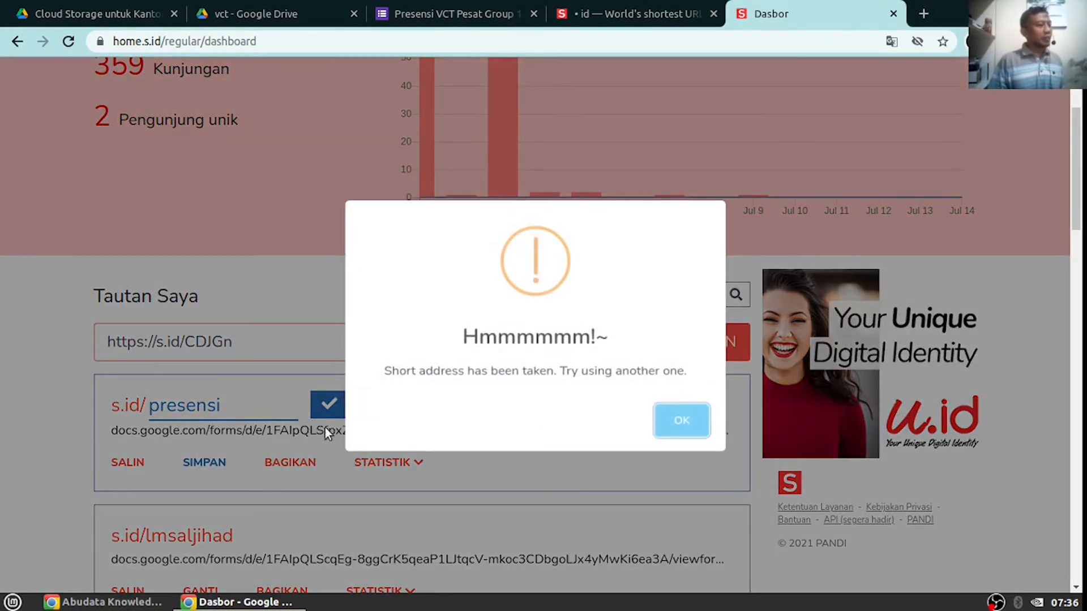
Dismiss the taken-address warning and rename the short link to presensiPesat instead
click(696, 430)
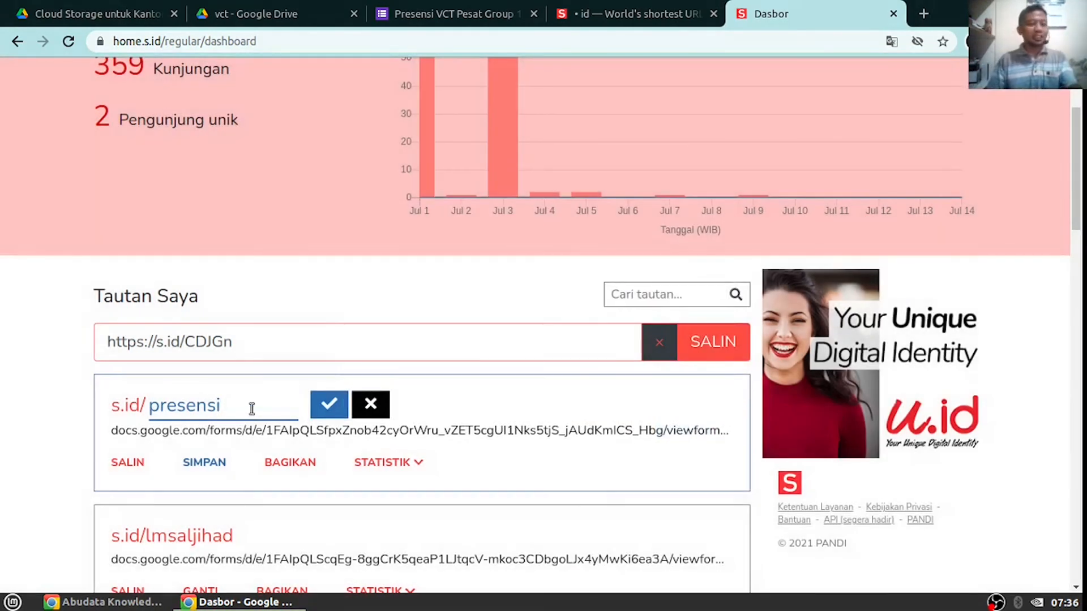
text(pesat)
key(Left)
key(Left)
key(Left)
key(Left)
key(Left)
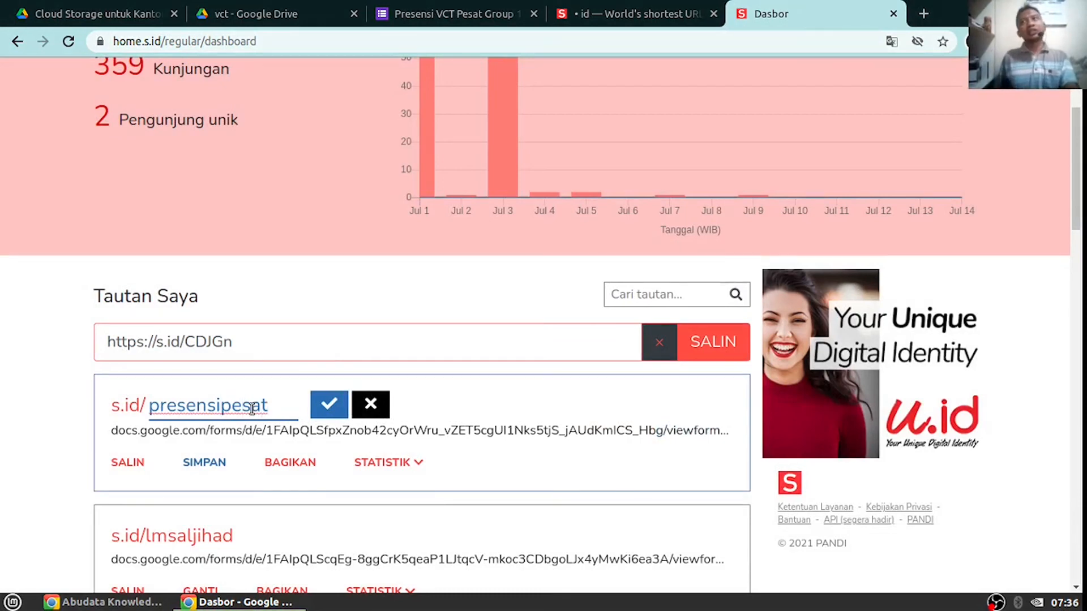
key(Delete)
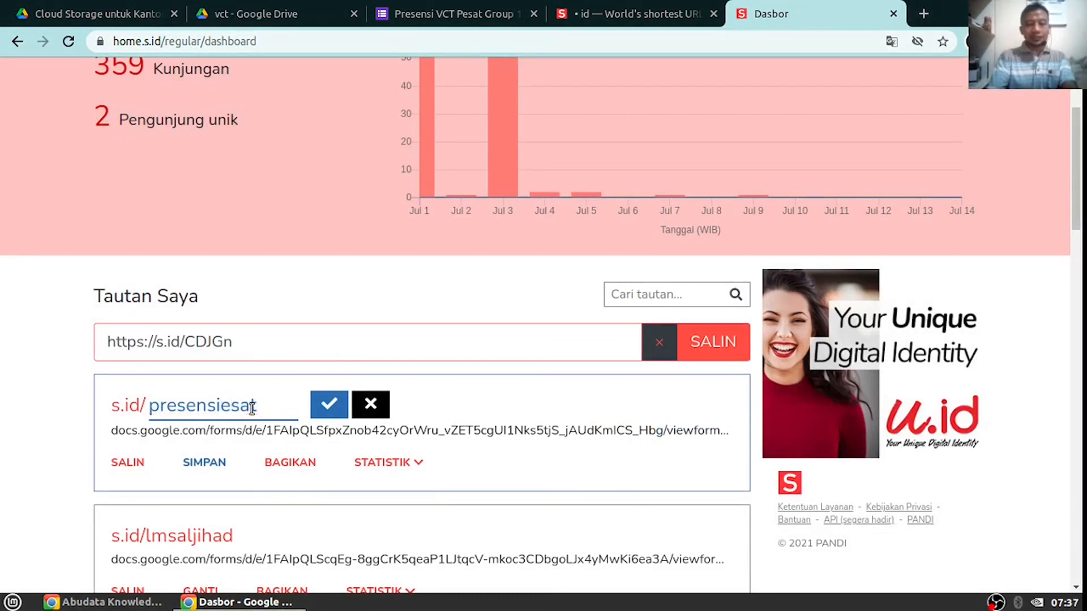
text(P)
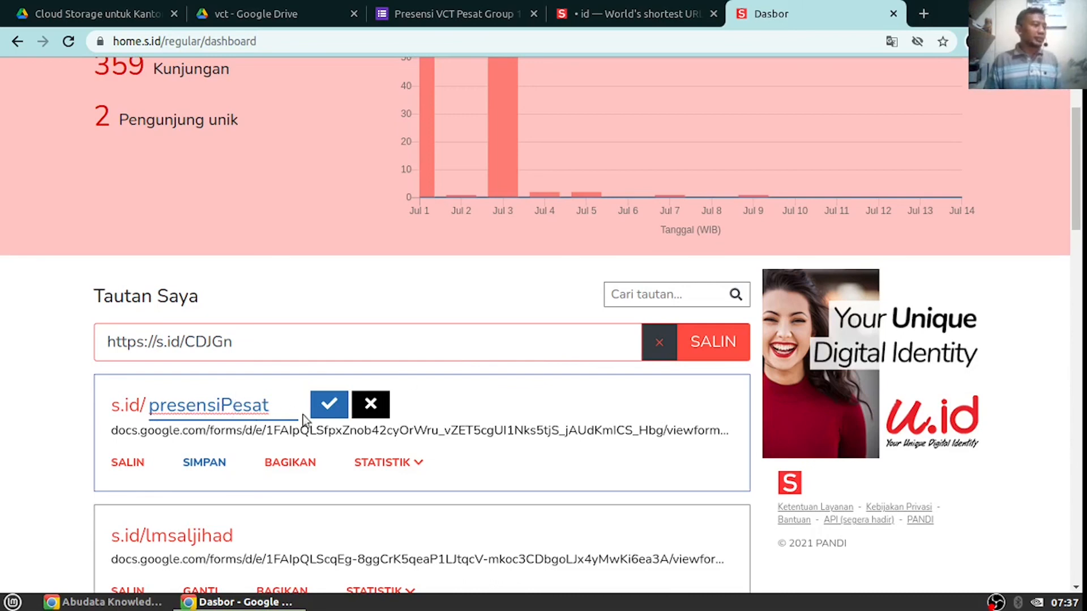
click(328, 409)
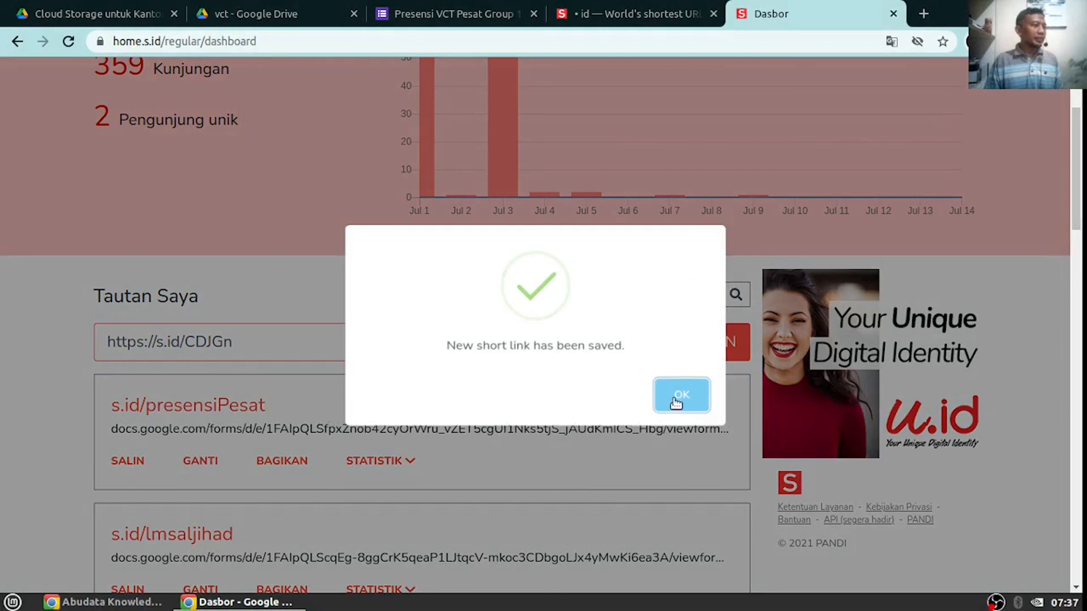
Copy the new s.id/presensiPesat link with SALIN
click(679, 396)
click(127, 461)
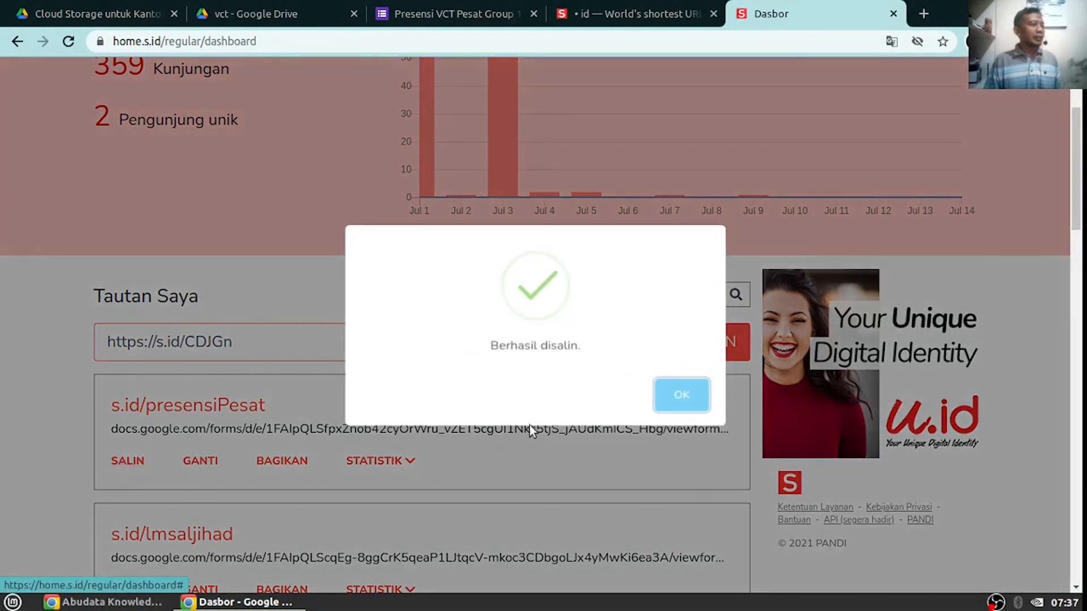
click(685, 394)
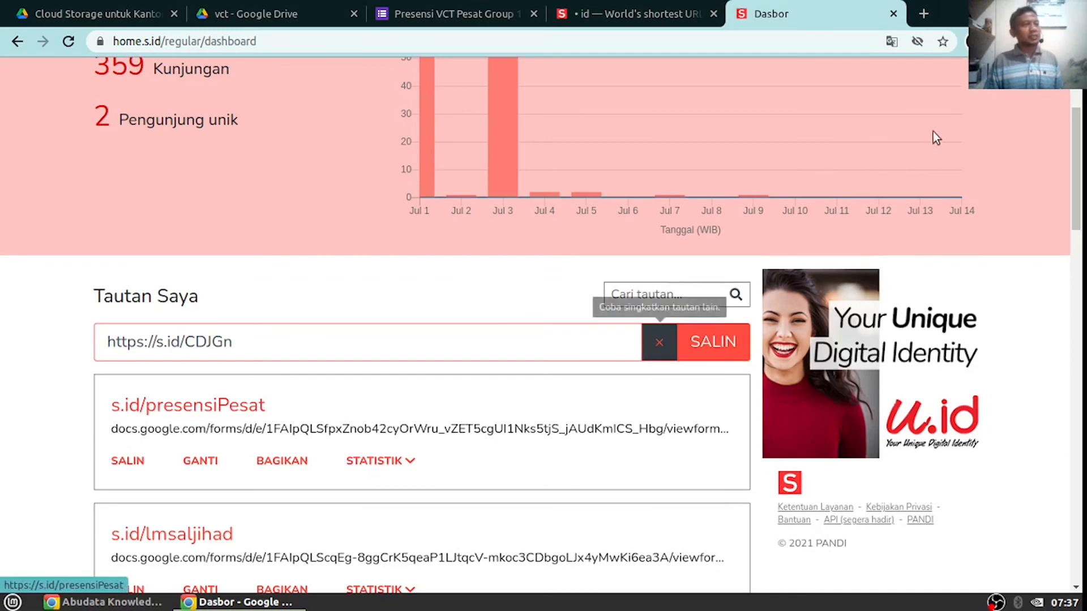
Open s.id/presensiPesat in a new tab to load the live form
click(923, 14)
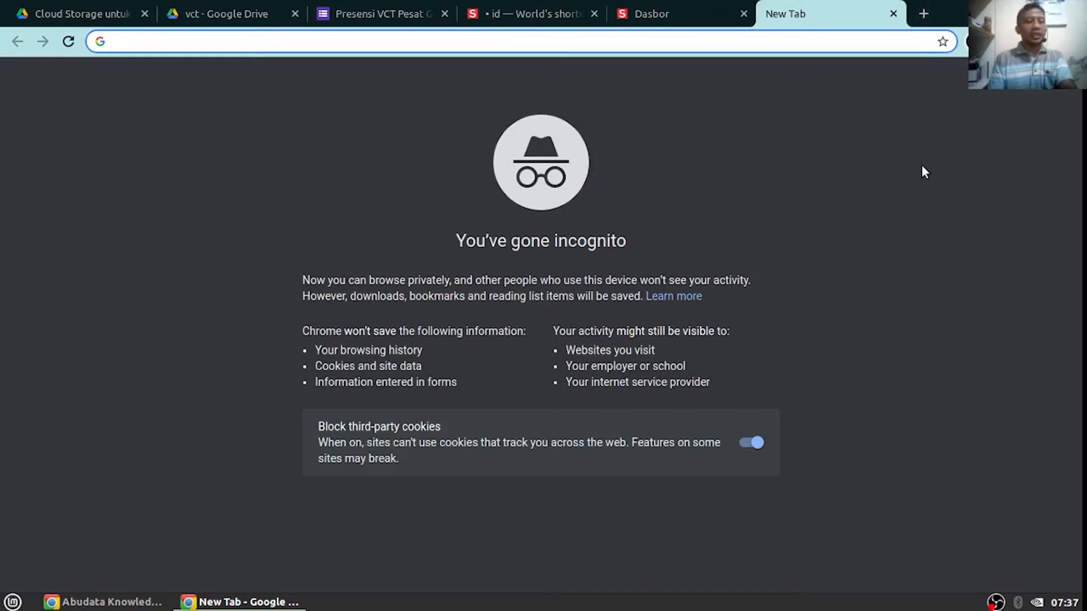
text(s)
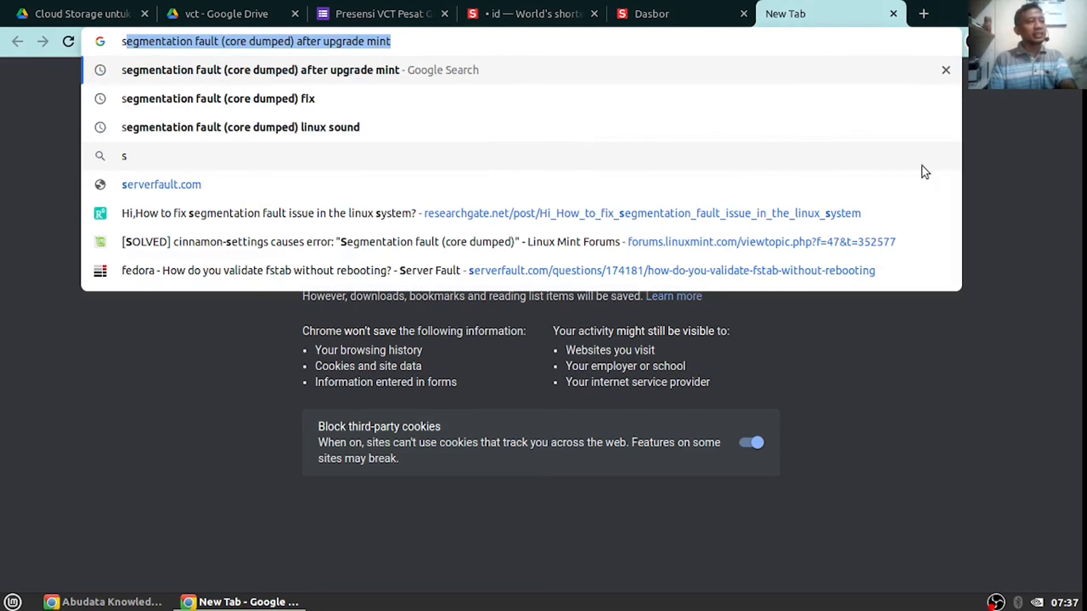
key(BackSpace)
text(.id/presen)
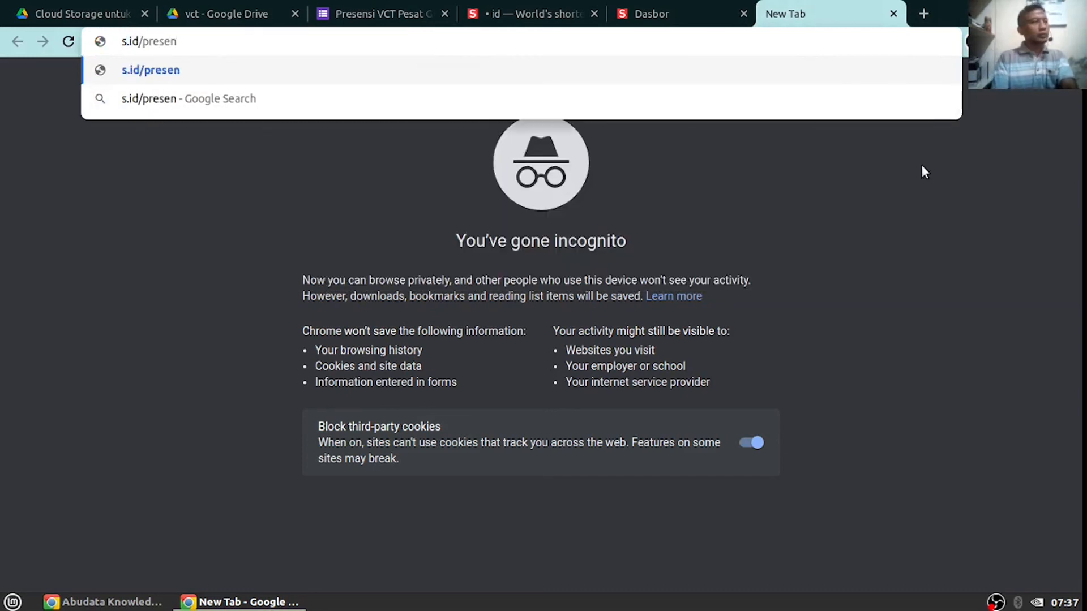
text(si)
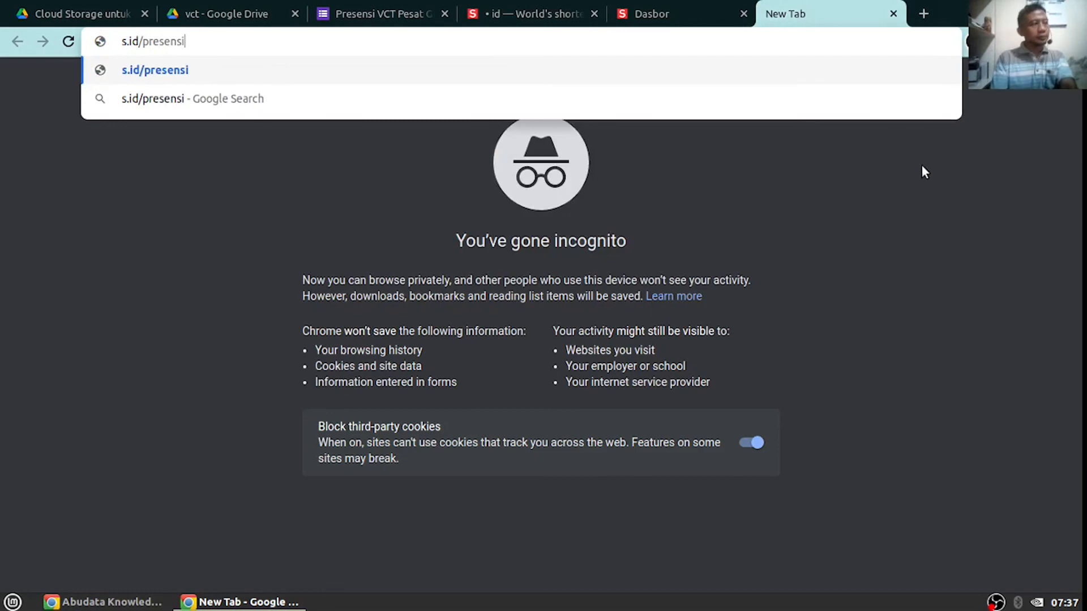
text(Pesat)
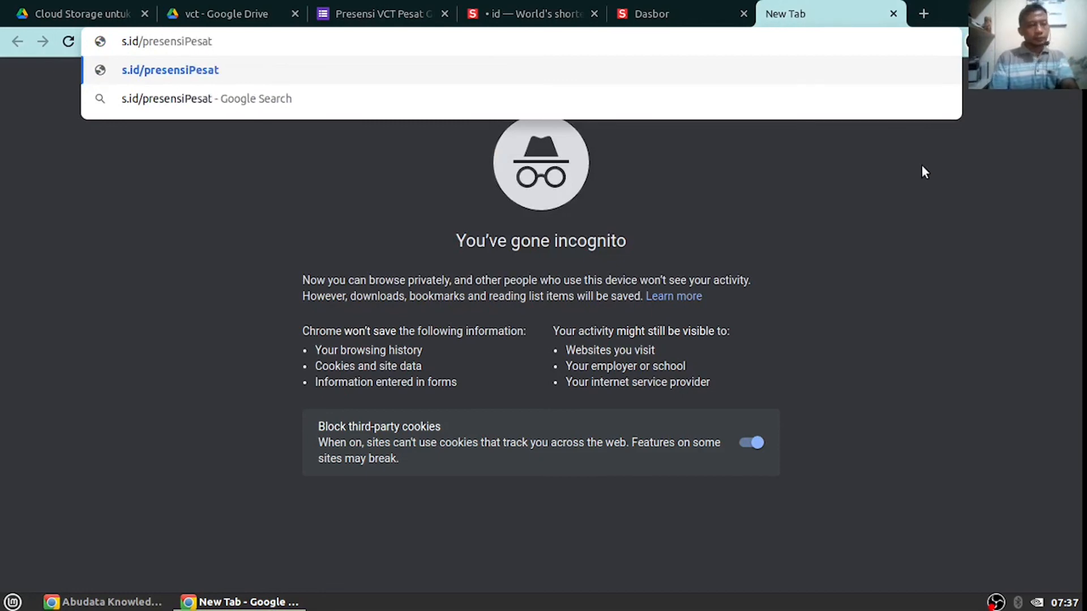
key(Return)
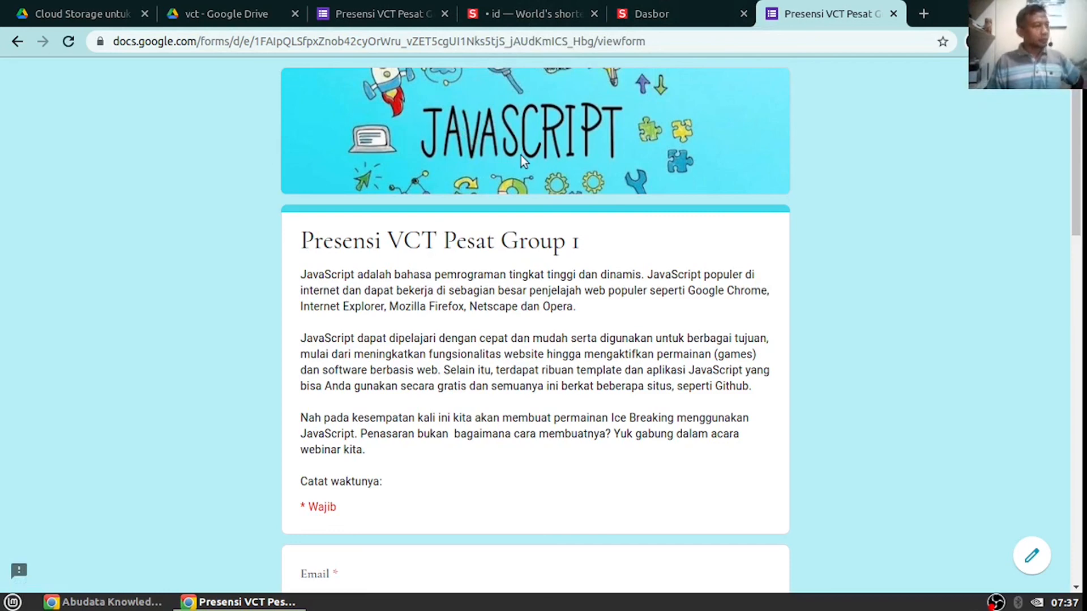
Toggle Perpendek URL on and off in the editor's Send dialog, then return to the live form tab
click(372, 15)
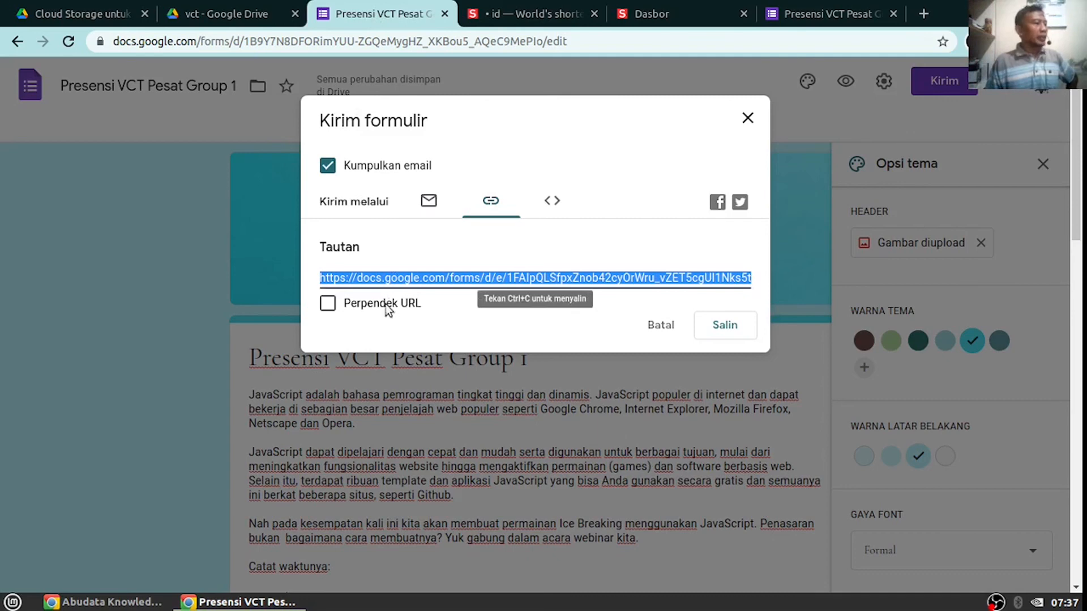
click(328, 303)
click(328, 304)
click(832, 7)
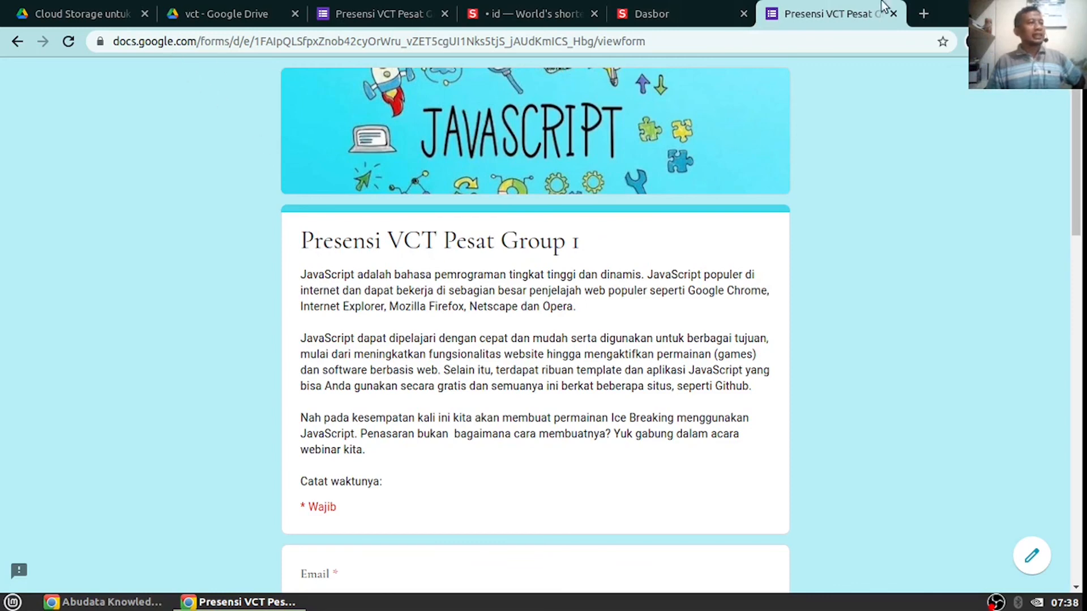
Open the misspelled s.id/presesipesat to see its 404, then go back to the vct Drive folder
click(930, 17)
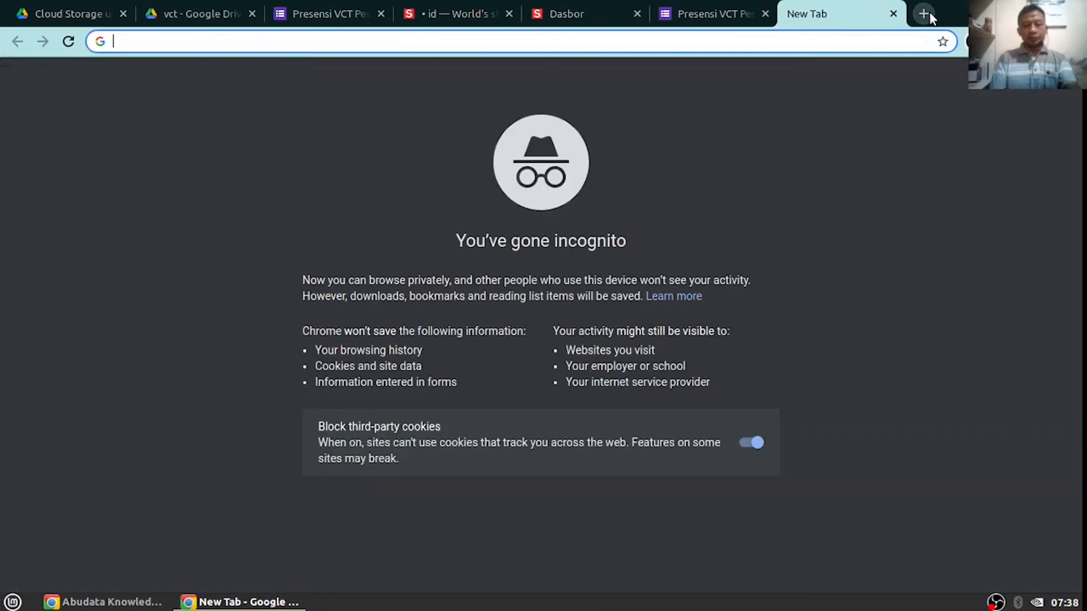
text(s.id/p)
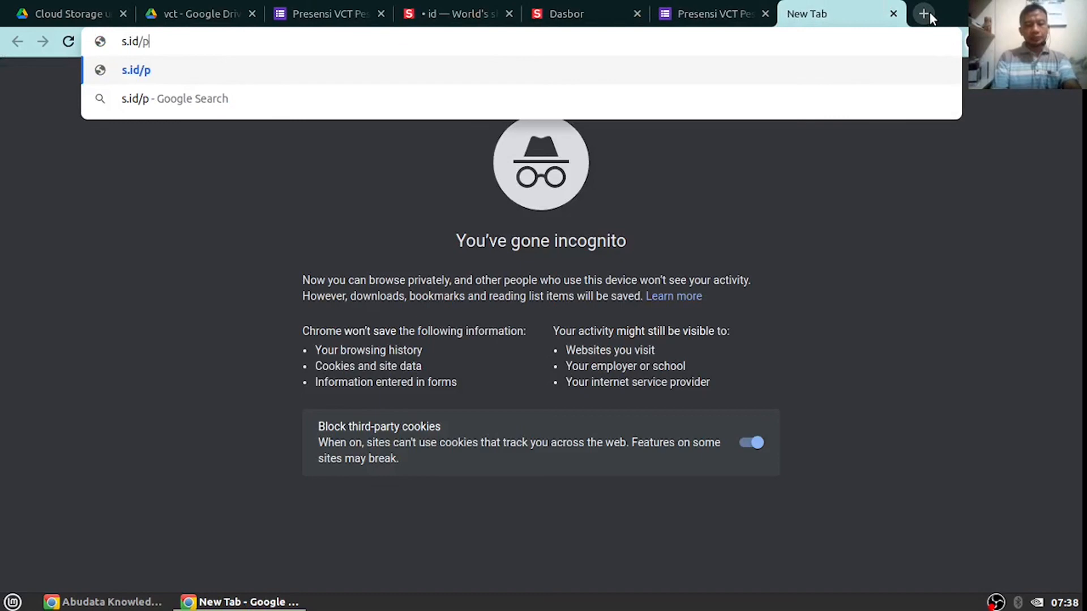
text(resesipesat)
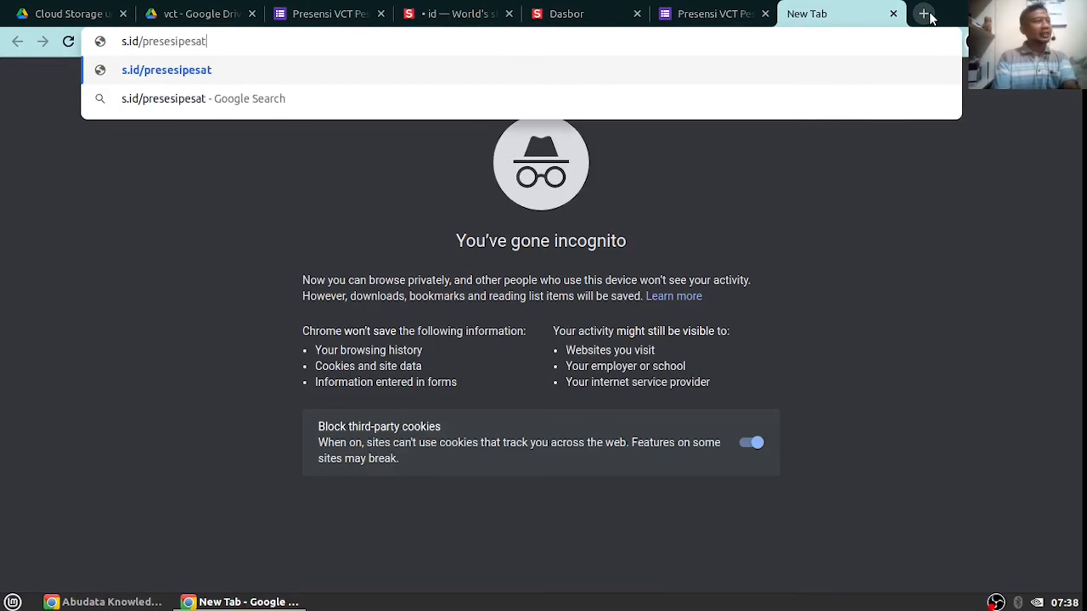
key(Return)
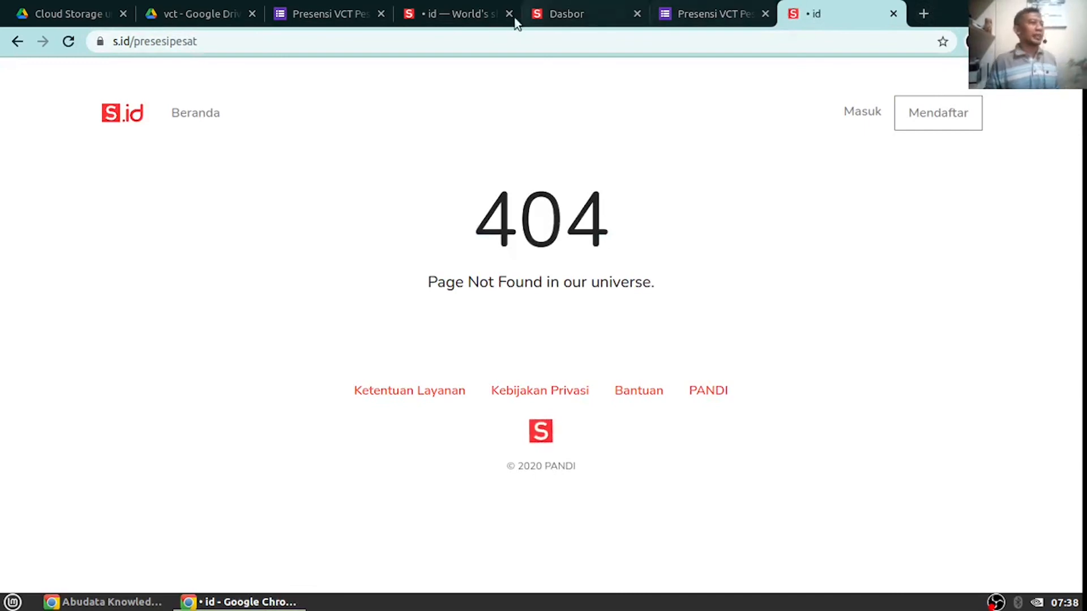
click(546, 12)
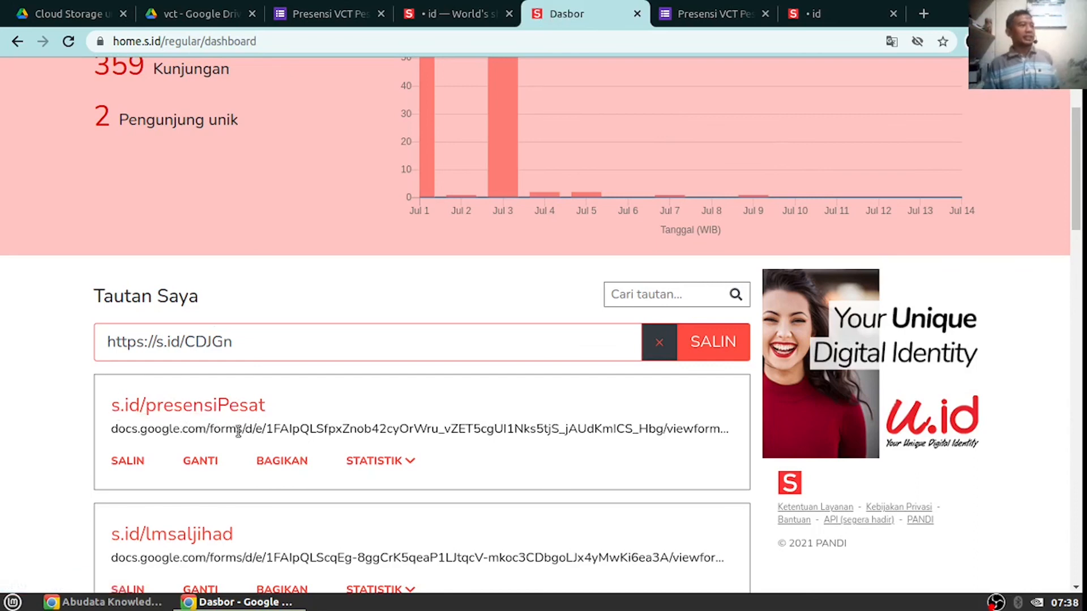
click(182, 7)
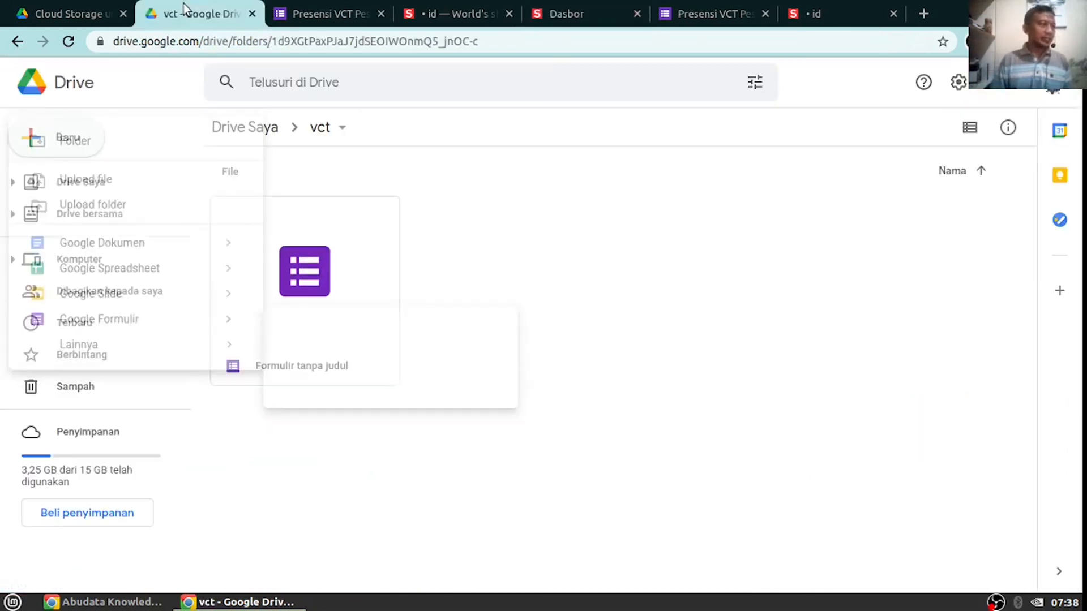